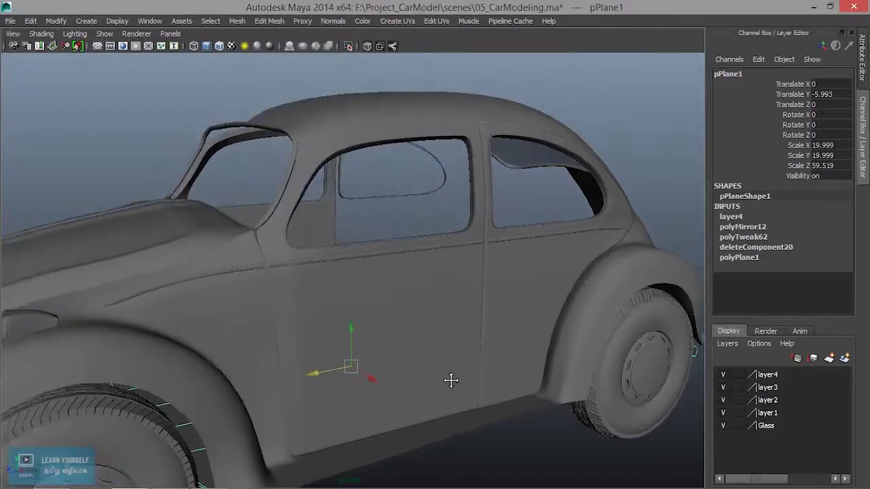
Step: Create a polygon cylinder and move it out to the front lower corner of the side door window
alt+drag(451, 379, 253, 248)
click(397, 207)
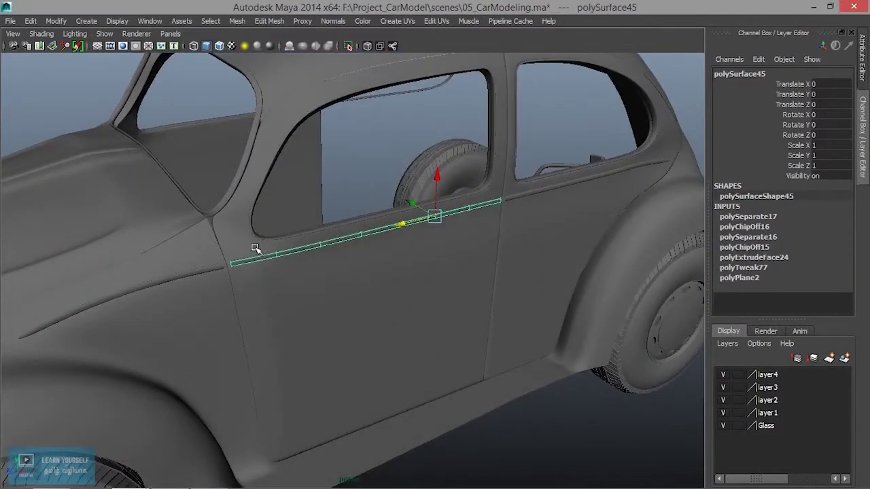
click(87, 21)
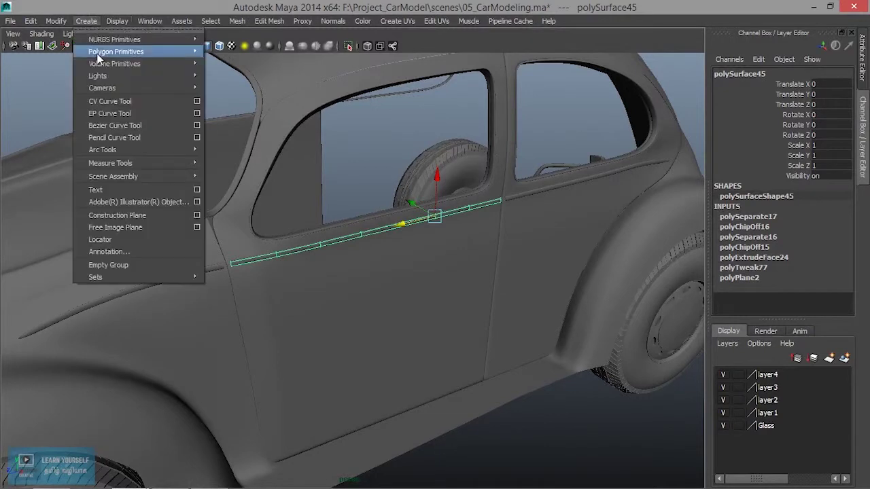
mouse_move(153, 52)
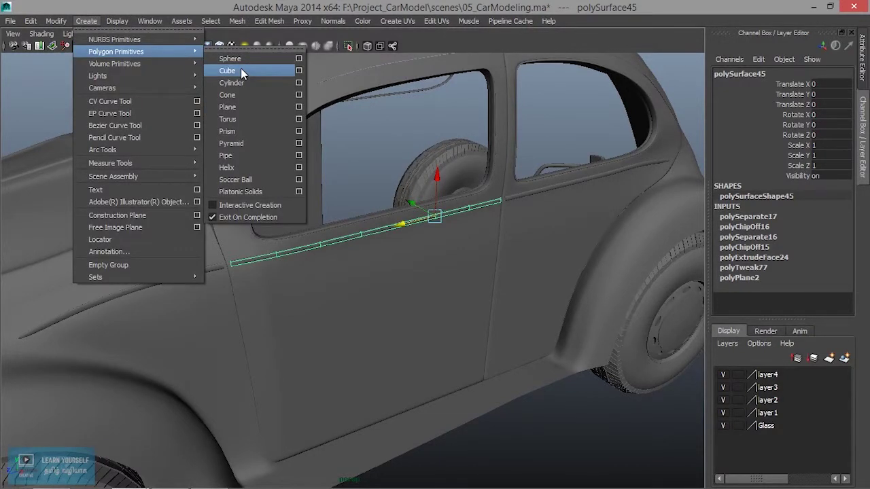
click(231, 83)
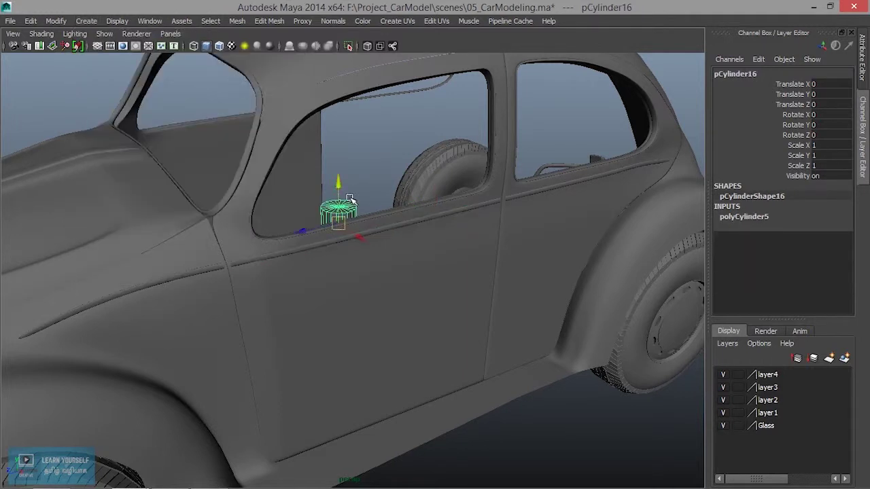
drag(356, 236, 458, 310)
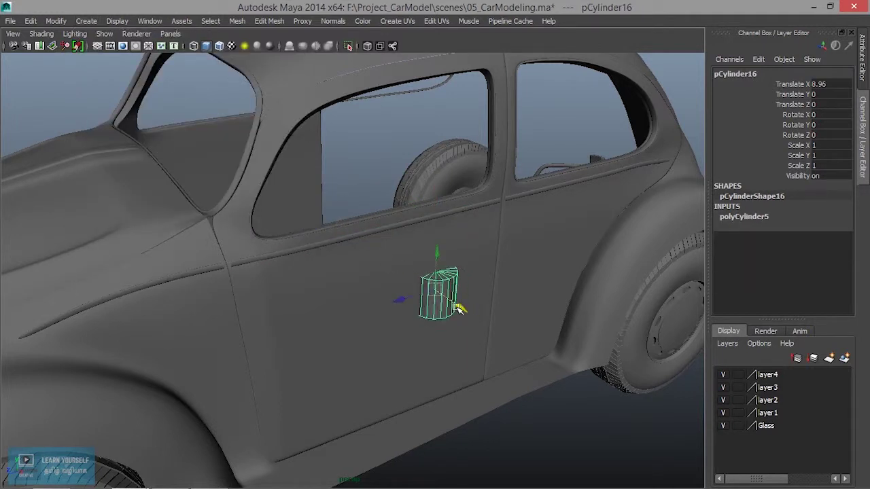
drag(405, 305, 295, 315)
drag(412, 301, 277, 191)
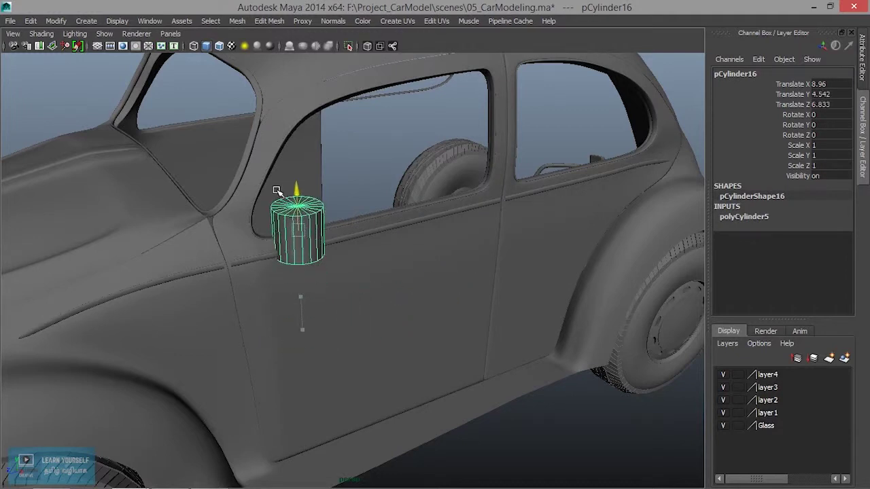
Step: Scale the cylinder uniformly to about 0.261 and move it to about X 9.093, Y 4.65, Z 8.175
key(r)
drag(303, 233, 299, 297)
key(w)
drag(263, 254, 263, 248)
scroll(267, 275, up, 5)
scroll(270, 278, down, 3)
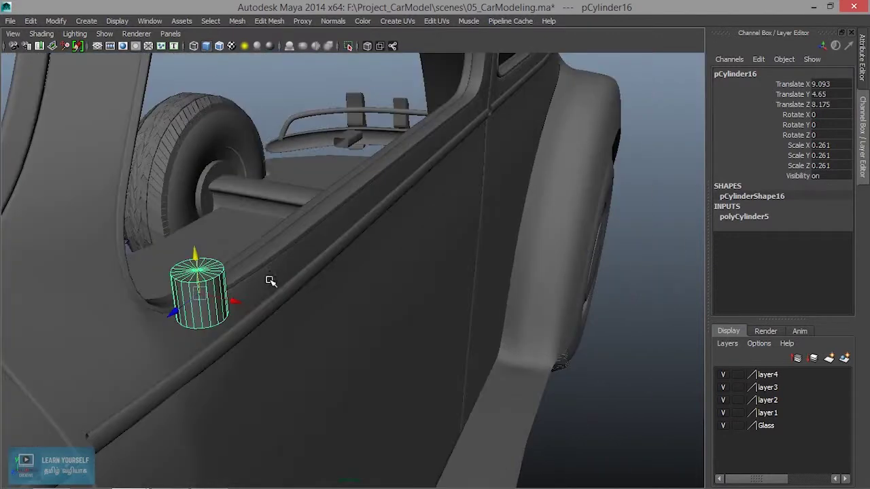
Step: Using the front view, reposition the cylinder outside the car body at about X 9.536, Y 4.553
alt+middle_drag(272, 282, 338, 274)
alt+drag(383, 280, 387, 299)
key(space)
key(space)
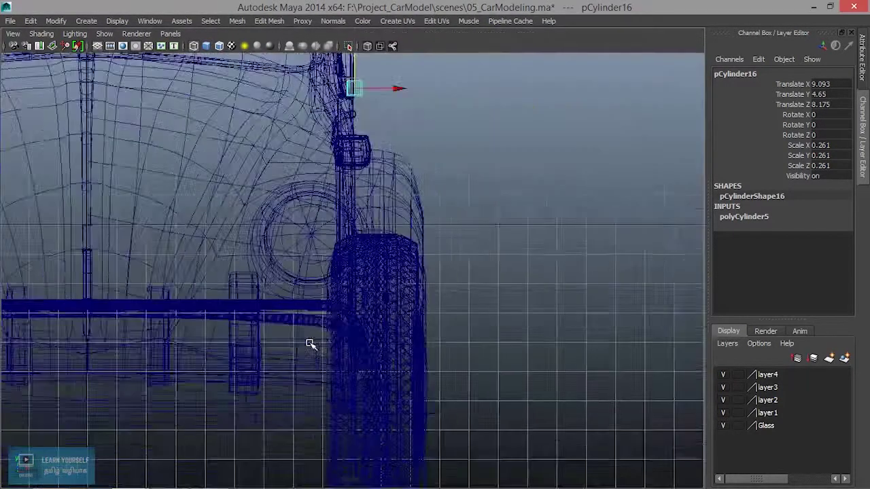
alt+middle_drag(310, 344, 376, 367)
scroll(377, 352, up, 5)
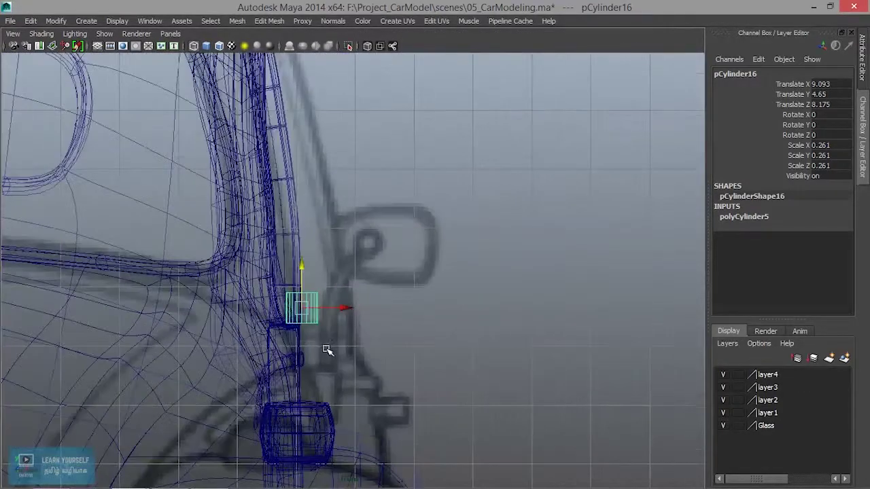
drag(306, 312, 327, 382)
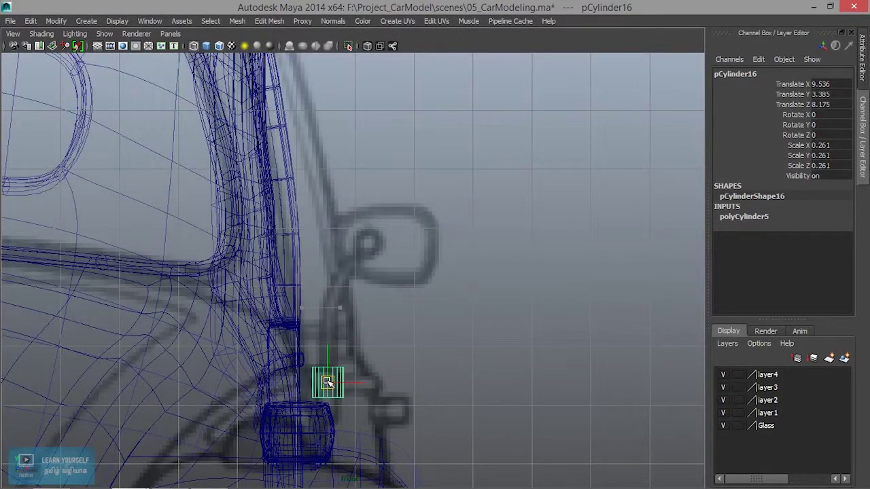
key(space)
key(space)
alt+drag(435, 254, 456, 351)
Step: Scale the cylinder to about 0.186 in X and Z and about 0.329 in Y
key(r)
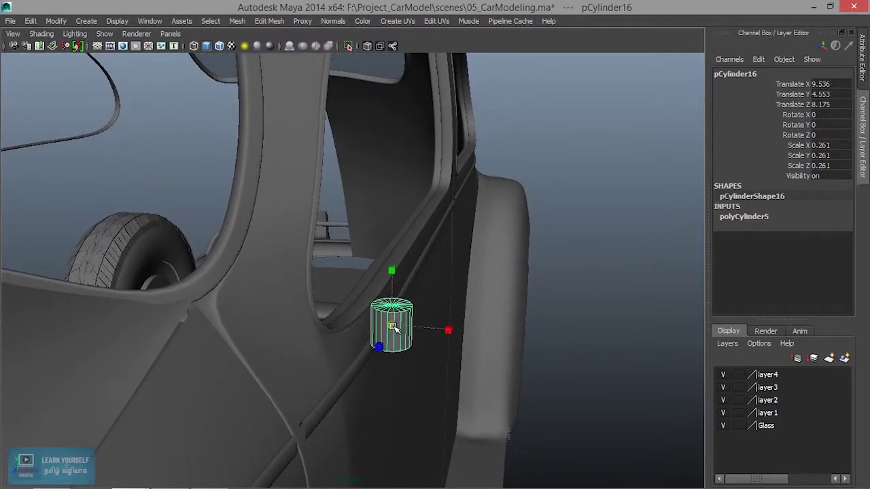
drag(392, 327, 394, 200)
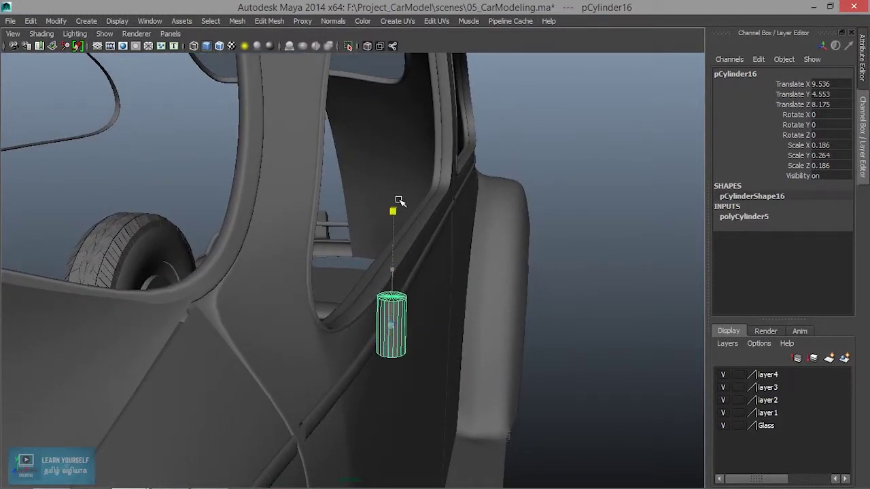
drag(392, 271, 393, 281)
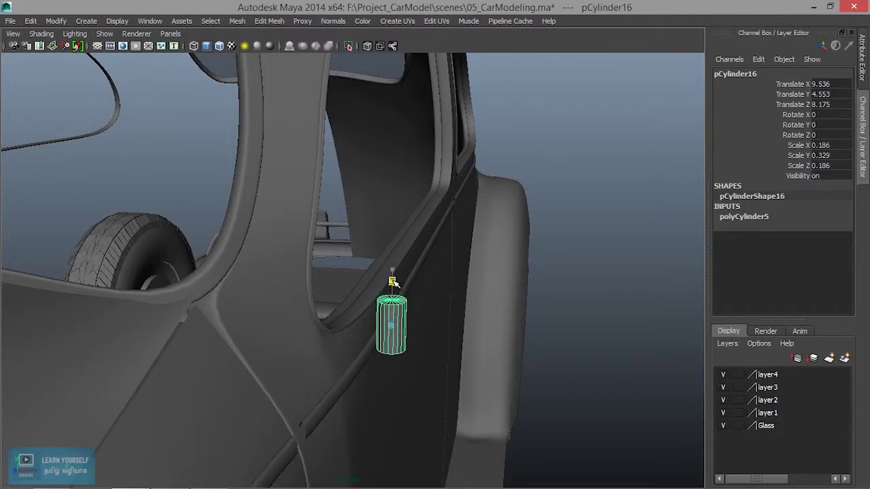
Step: Set the cylinder's Subdivisions Axis to 10 and shorten it to a Y scale of about 0.302
click(754, 219)
click(787, 247)
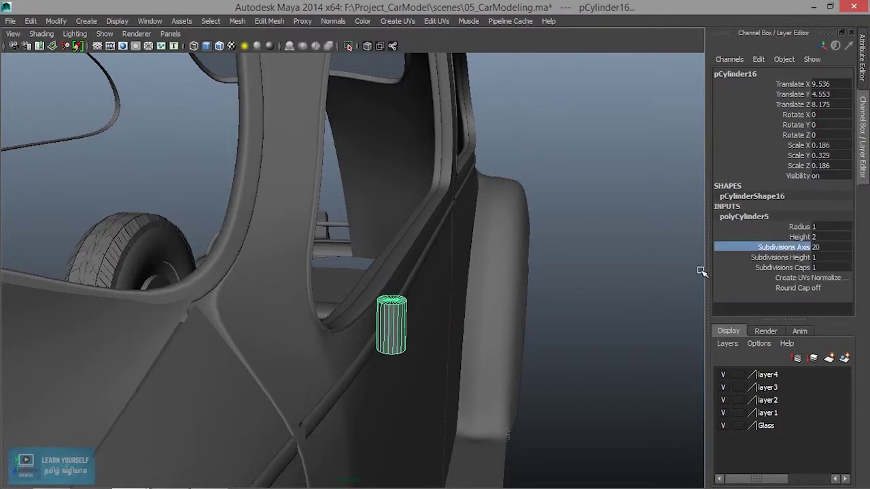
middle_drag(456, 314, 398, 318)
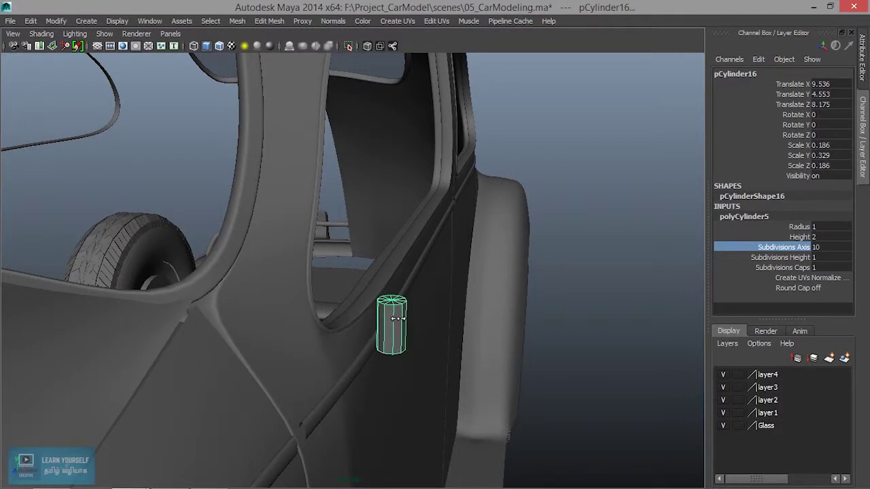
alt+drag(397, 318, 447, 345)
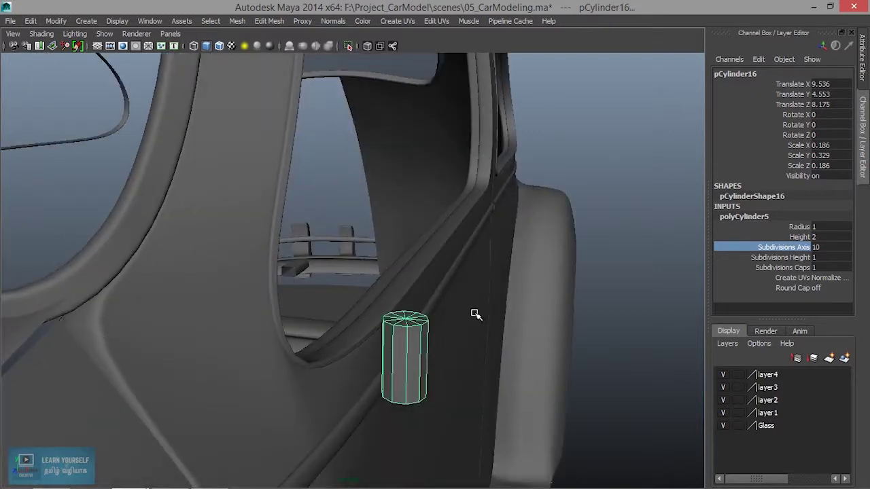
key(w)
drag(407, 302, 406, 307)
Step: Duplicate the cylinder and scale the copy to about 0.132 in X and Z and 0.461 in Y so it protrudes at both ends
key(ctrl+d)
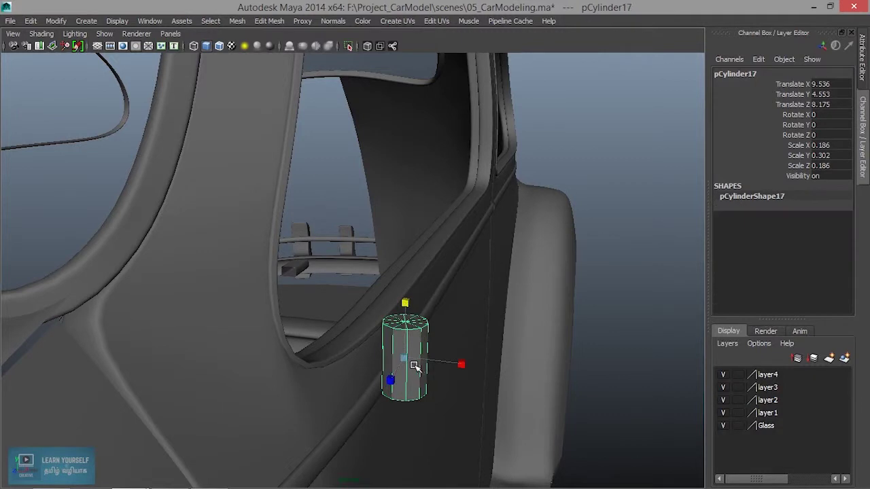
drag(404, 358, 395, 357)
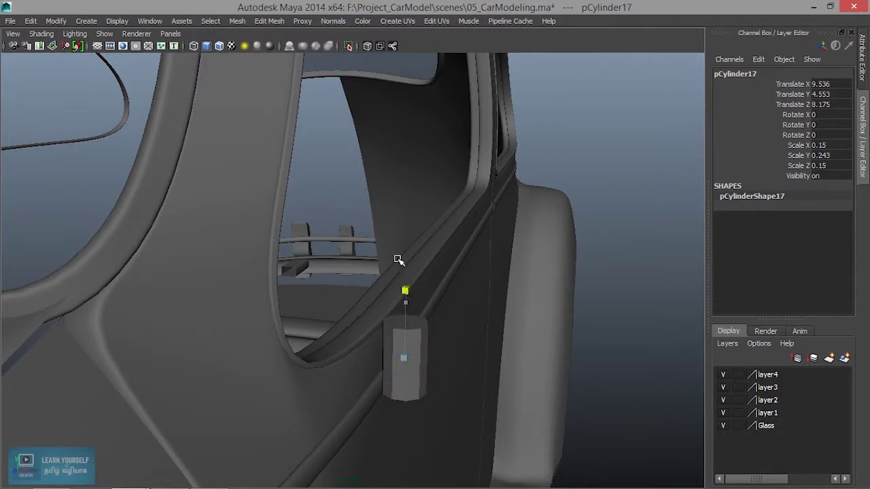
drag(405, 291, 396, 246)
drag(405, 359, 398, 358)
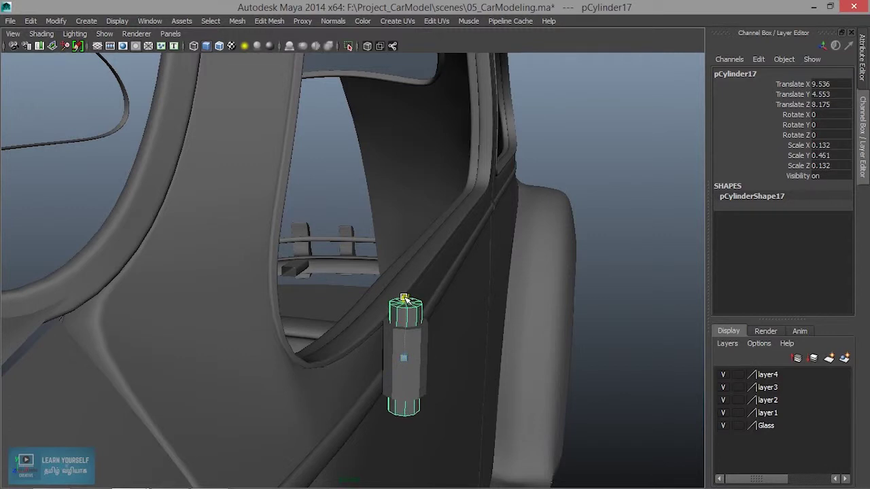
Step: Select both cylinders and move them closer to the car body, to about X 9.261
alt+drag(437, 425, 443, 361)
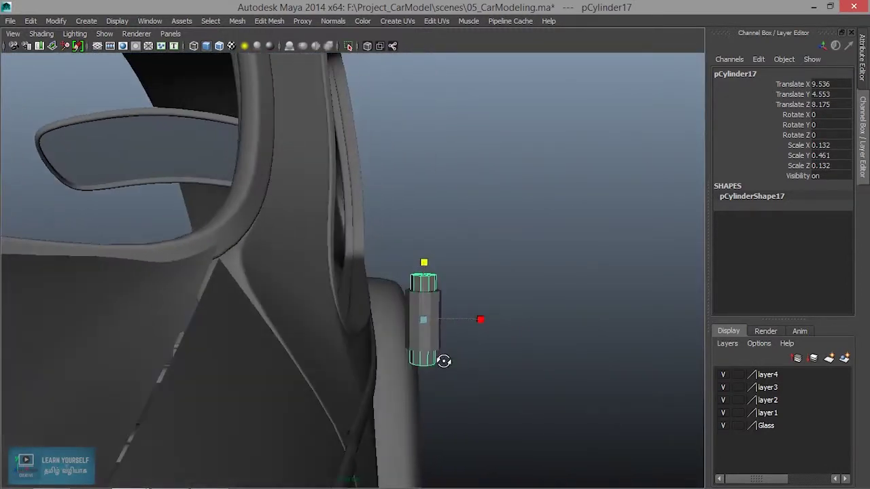
shift+click(435, 353)
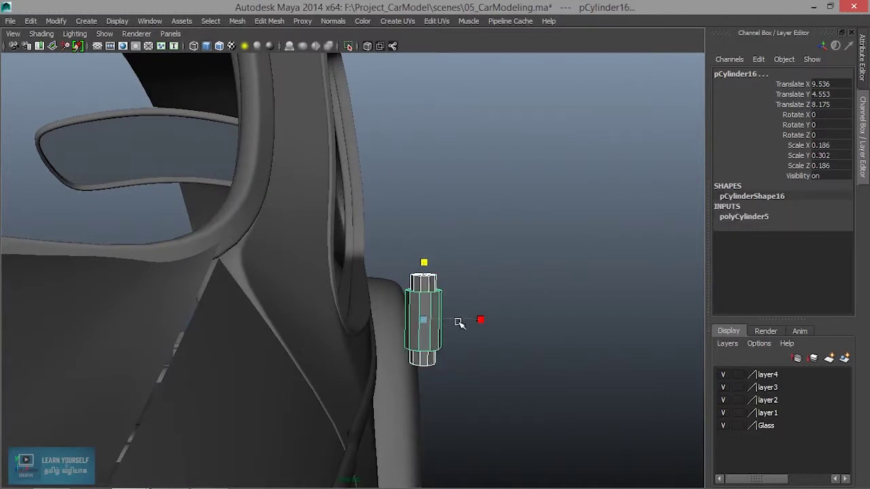
drag(463, 319, 467, 398)
Step: Insert four edge loops in the thin inner cylinder: one near each end and two across the middle
click(449, 239)
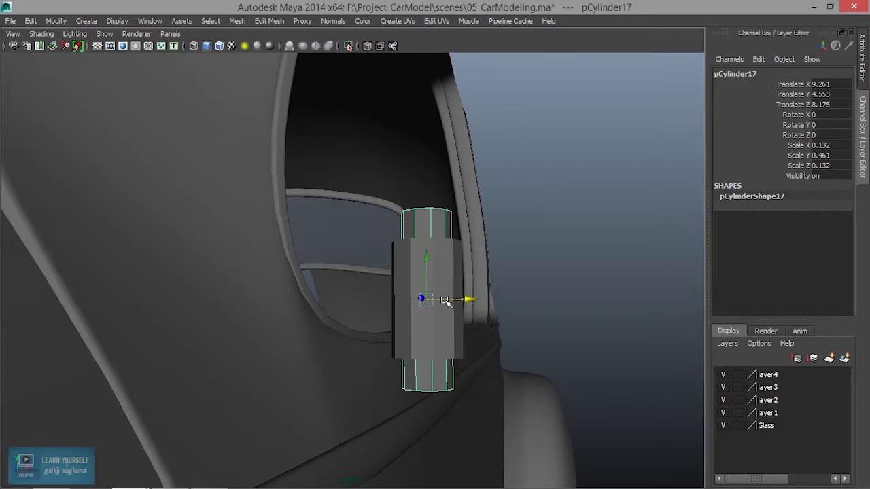
click(268, 21)
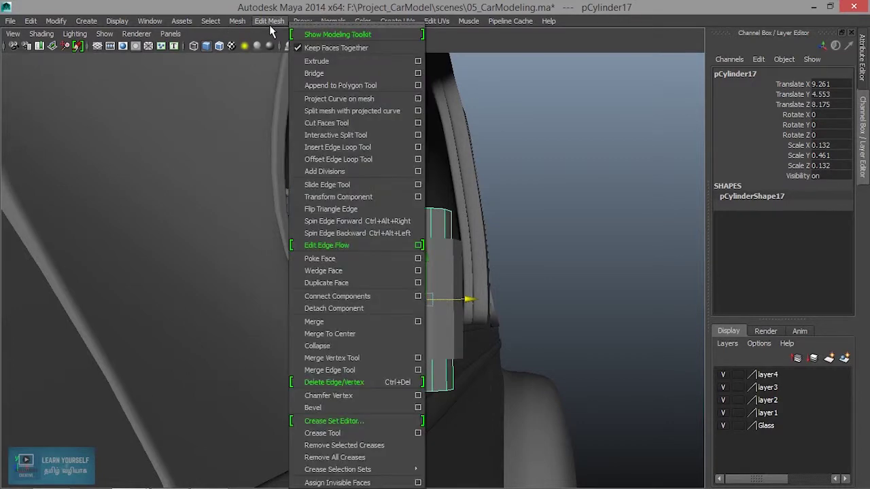
click(336, 148)
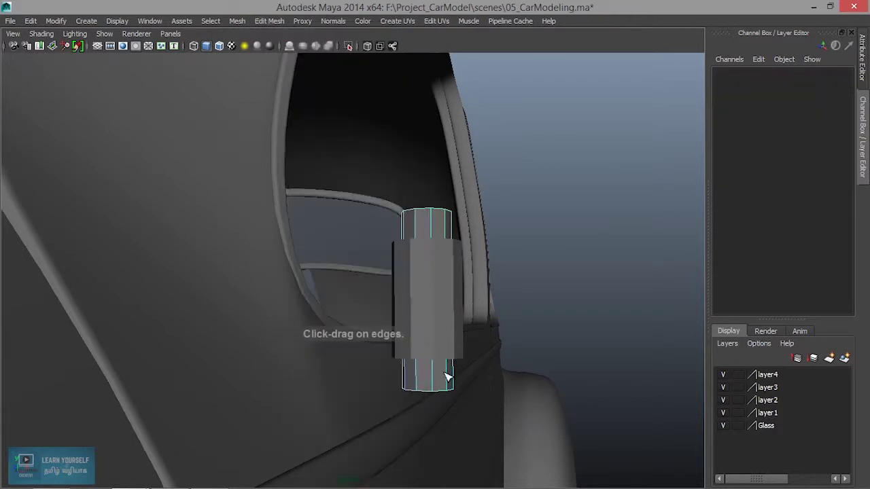
click(439, 374)
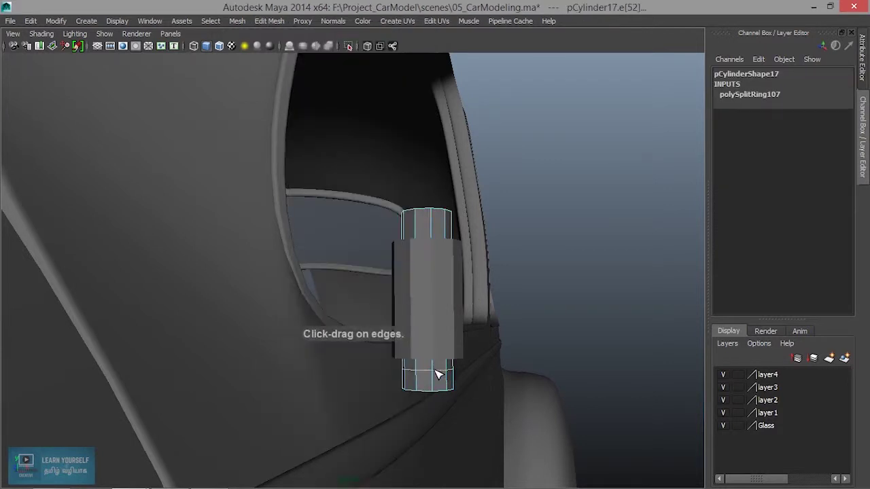
key(4)
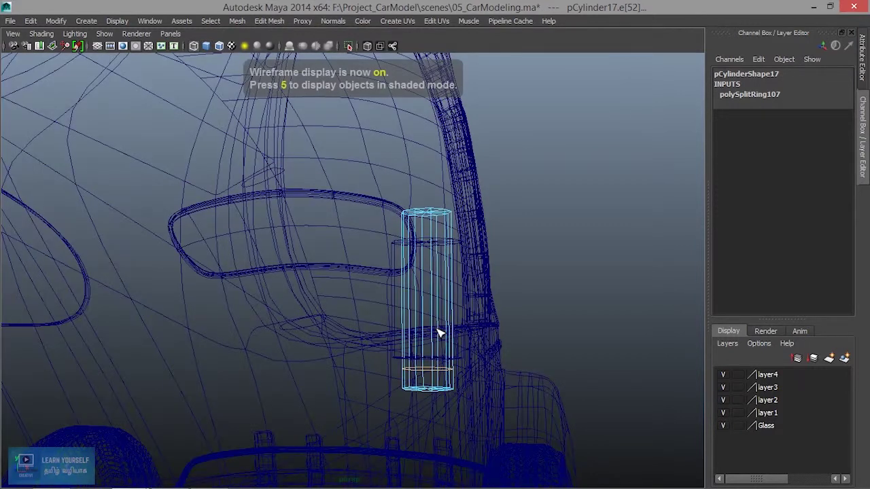
click(435, 330)
click(430, 286)
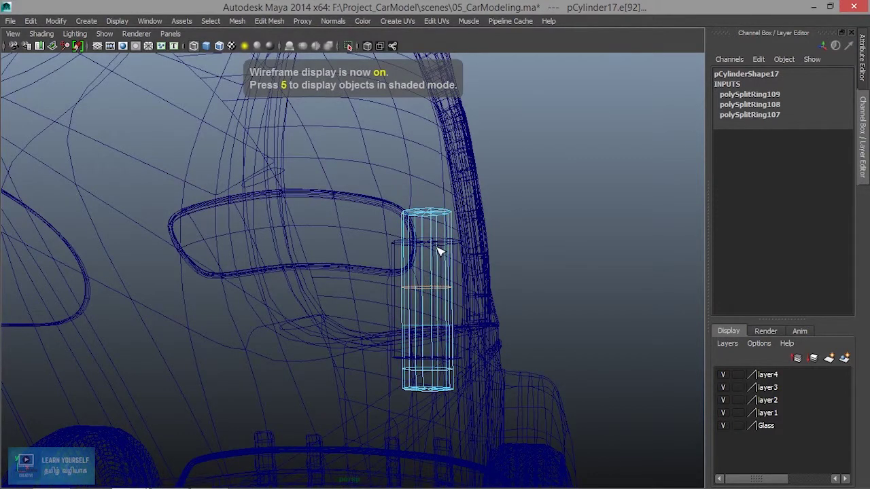
click(435, 246)
Step: Select the inner cylinder's two lowest vertex rings, move them toward the car body and rotate them to bend the arm inward
alt+drag(445, 277, 447, 280)
key(w)
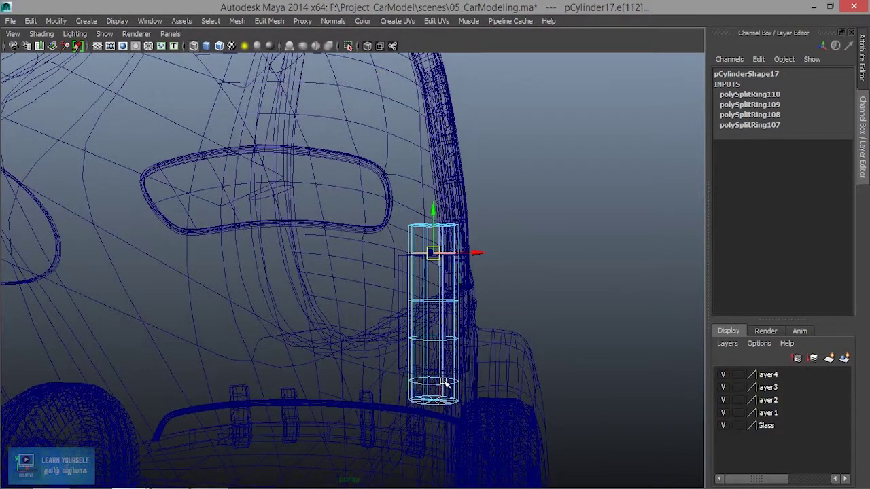
right_drag(445, 374, 397, 199)
alt+drag(445, 341, 457, 338)
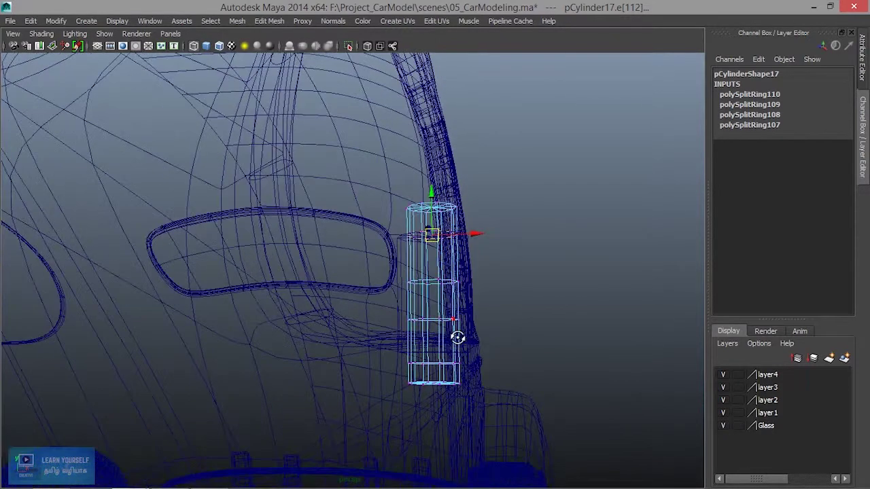
drag(392, 353, 473, 405)
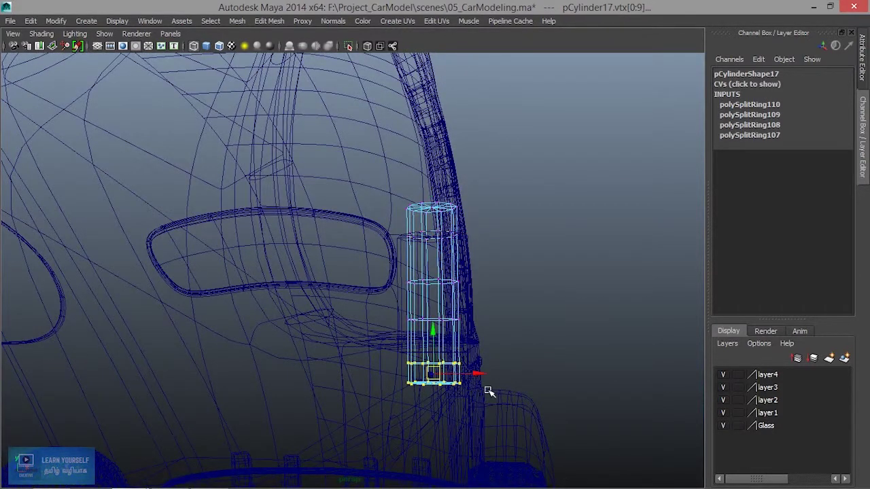
drag(477, 374, 423, 347)
key(e)
key(w)
key(e)
drag(402, 288, 442, 359)
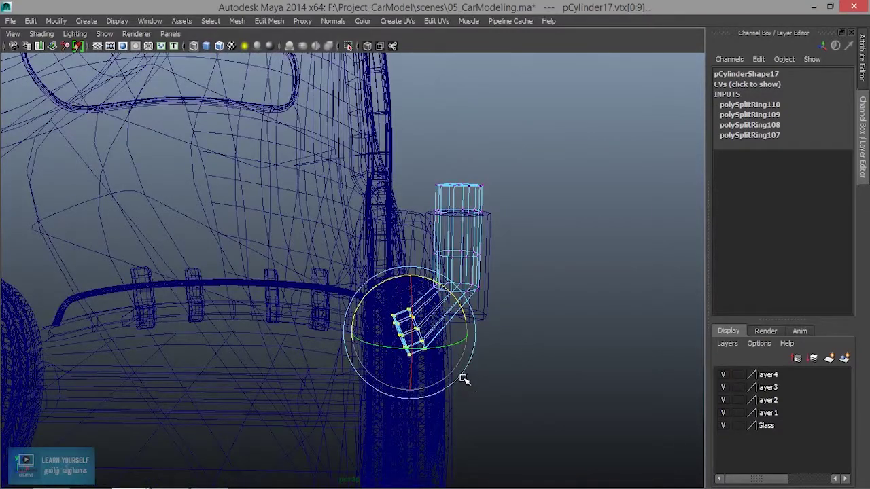
Step: Keep only the bent arm's end vertices selected and move them farther along X toward the car to lengthen the end segment
scroll(462, 379, up, 4)
alt+drag(532, 406, 344, 243)
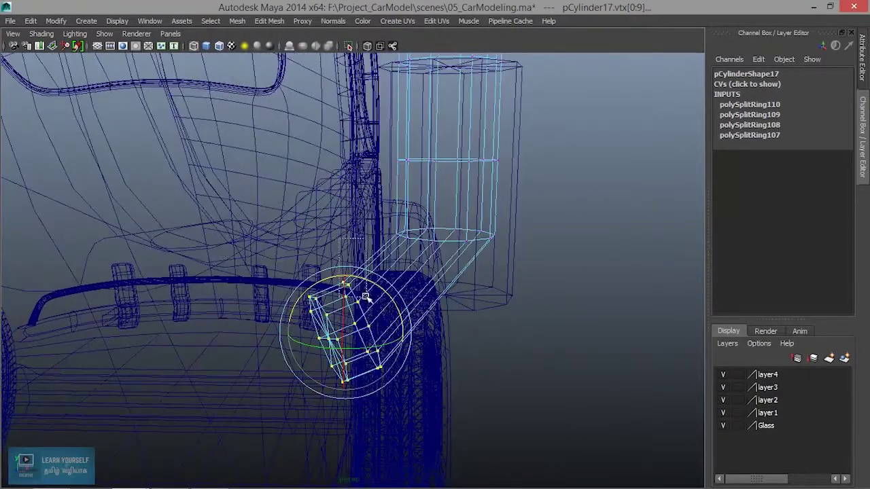
key(q)
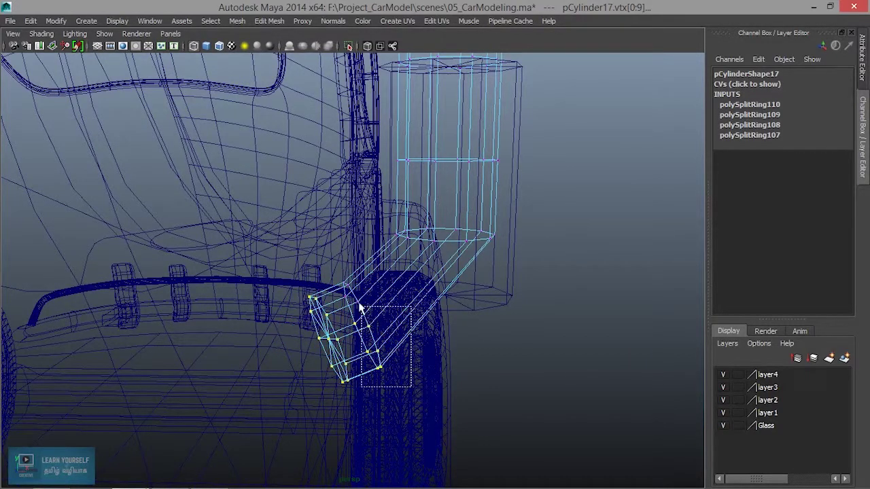
key(e)
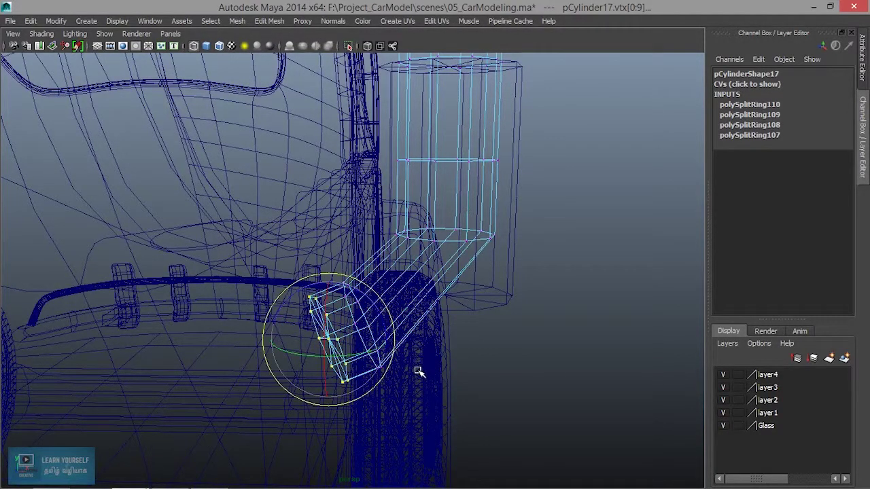
key(w)
drag(373, 342, 318, 340)
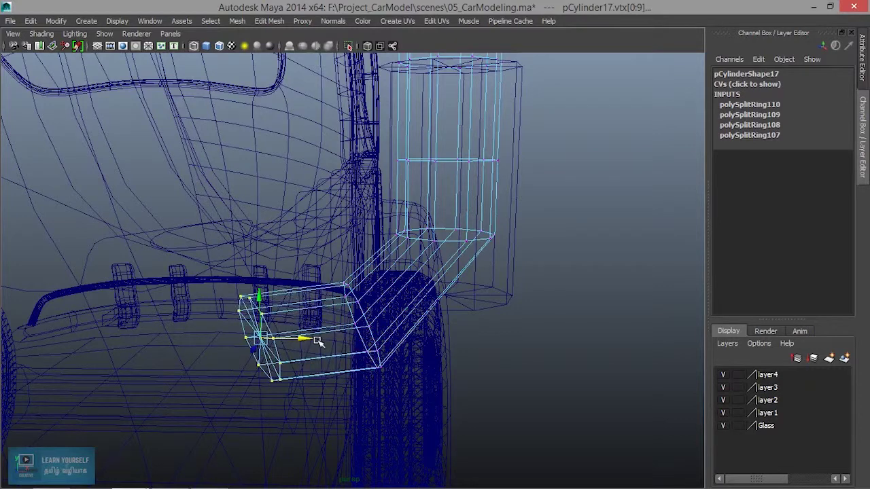
Step: Rotate the arm's end vertices to straighten its end face and return to object mode in shaded display
key(e)
mouse_move(311, 301)
mouse_down()
mouse_move(299, 302)
mouse_move(306, 313)
mouse_move(367, 355)
mouse_move(326, 358)
mouse_move(343, 355)
mouse_move(340, 310)
mouse_move(340, 359)
mouse_move(418, 272)
mouse_up()
scroll(313, 337, down, 4)
key(5)
right_drag(397, 200, 418, 194)
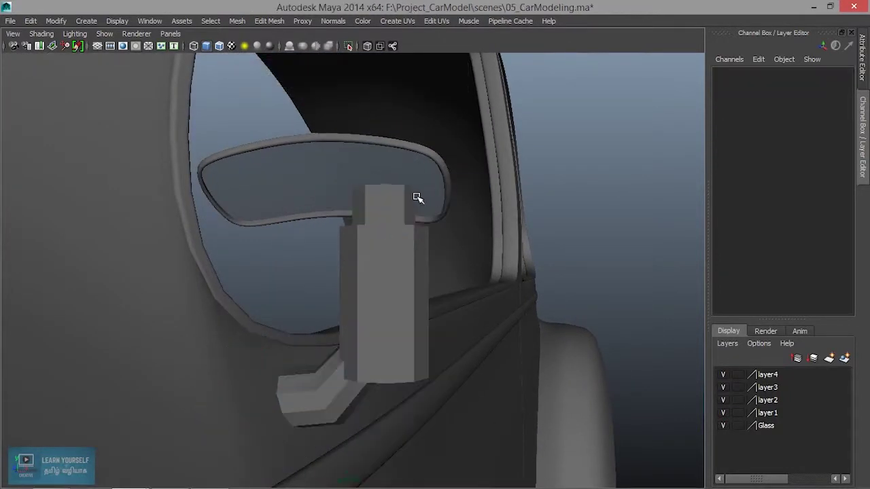
Step: Select the inner cylinder's vertex ring at the upper bend, move it down, and rotate it to angle with the arm
click(394, 258)
alt+drag(395, 258, 395, 293)
key(4)
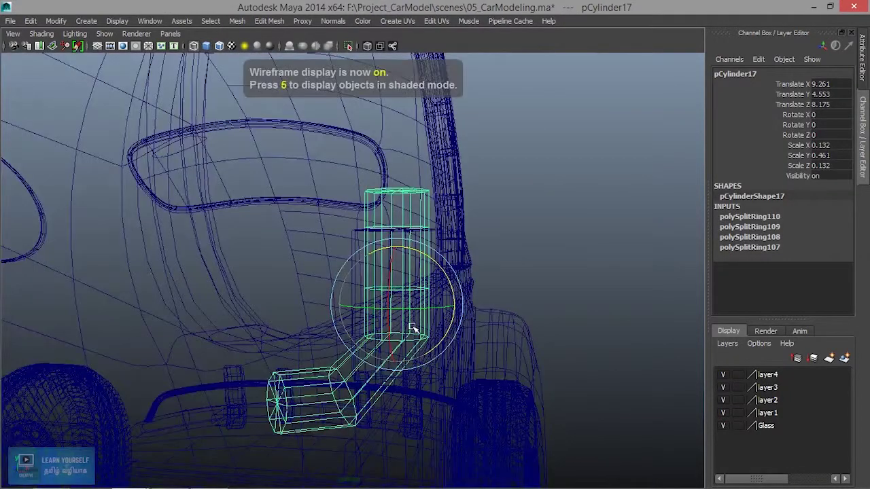
right_click(406, 199)
right_drag(407, 198, 377, 199)
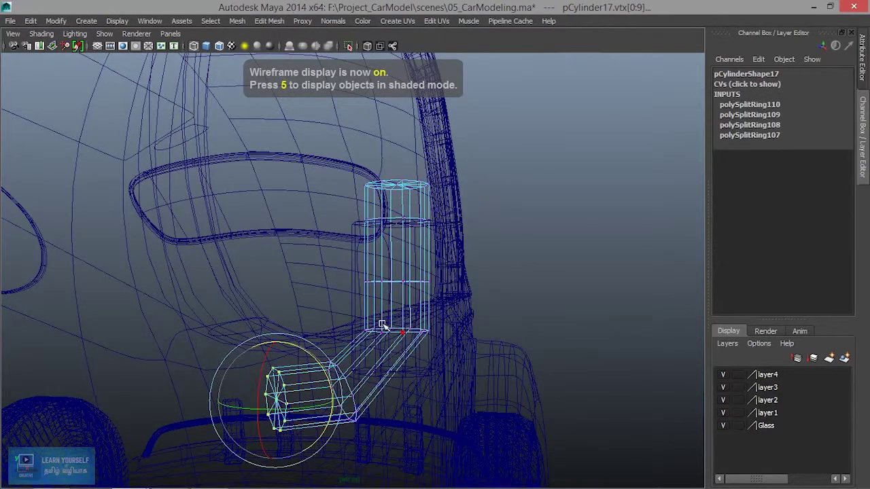
drag(339, 306, 442, 354)
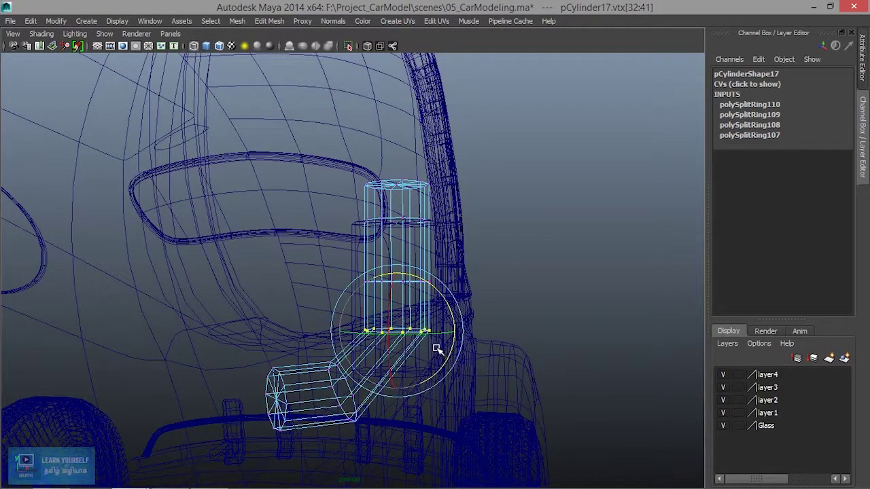
key(5)
key(w)
mouse_move(398, 293)
mouse_down()
mouse_move(397, 334)
mouse_move(428, 327)
mouse_move(433, 367)
mouse_move(464, 365)
mouse_move(456, 355)
mouse_up()
key(e)
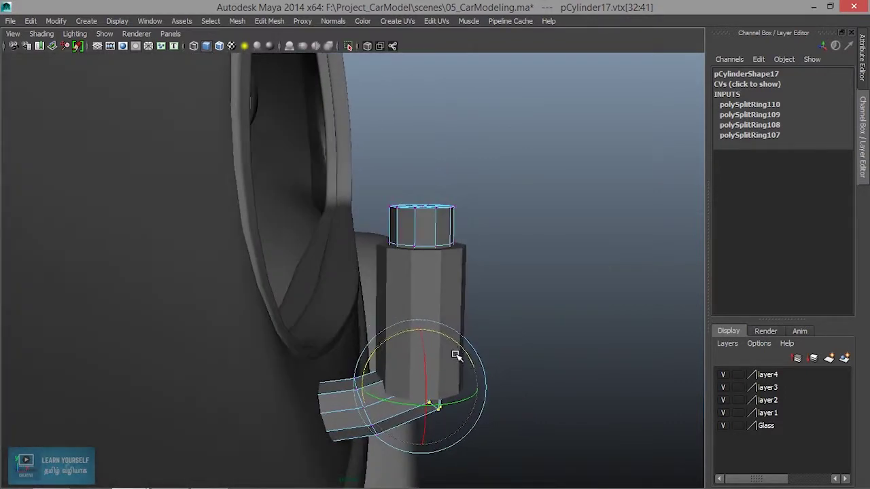
alt+middle_drag(455, 355, 452, 314)
alt+right_drag(445, 306, 504, 340)
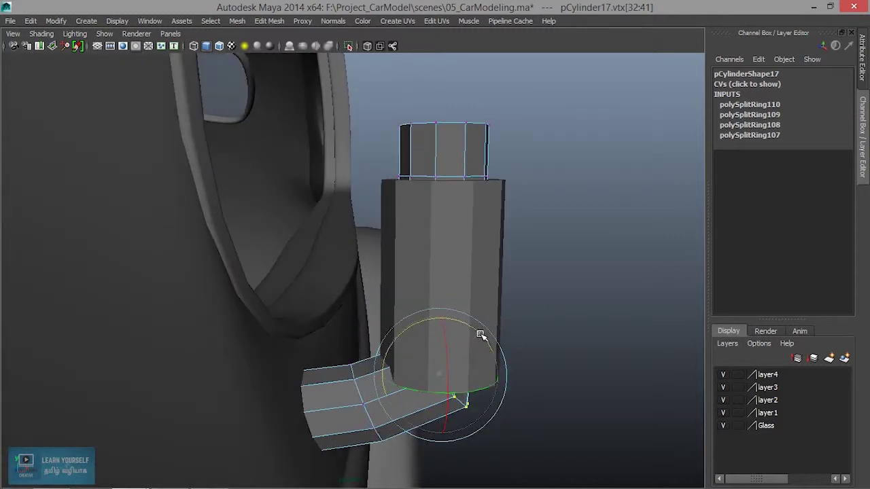
Step: Shift the angled bend ring toward the car to even out the arm's curve
key(4)
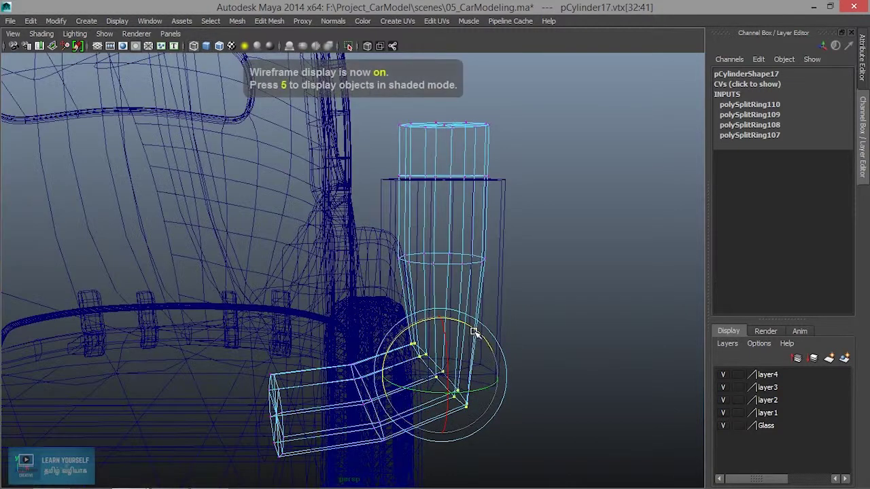
alt+drag(449, 383, 449, 359)
key(w)
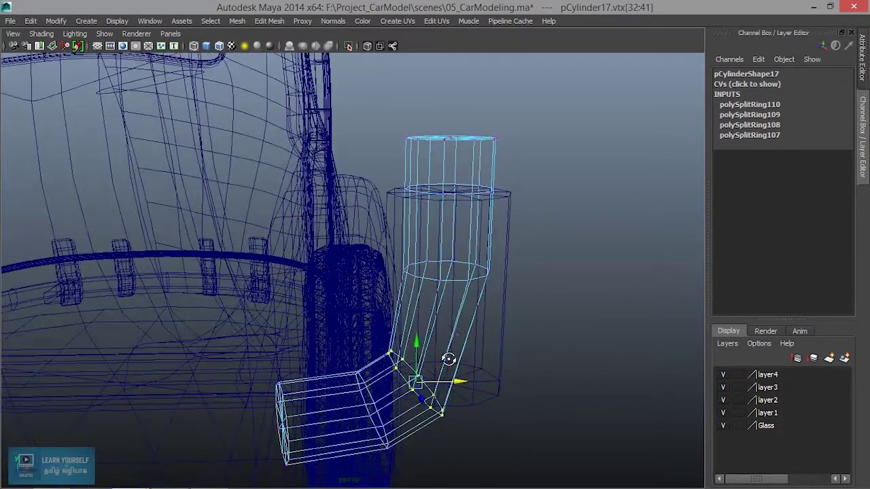
Step: Select the vertex ring above the bend, lower it to just above the curve, and return to object mode
drag(377, 234, 506, 296)
drag(450, 234, 461, 299)
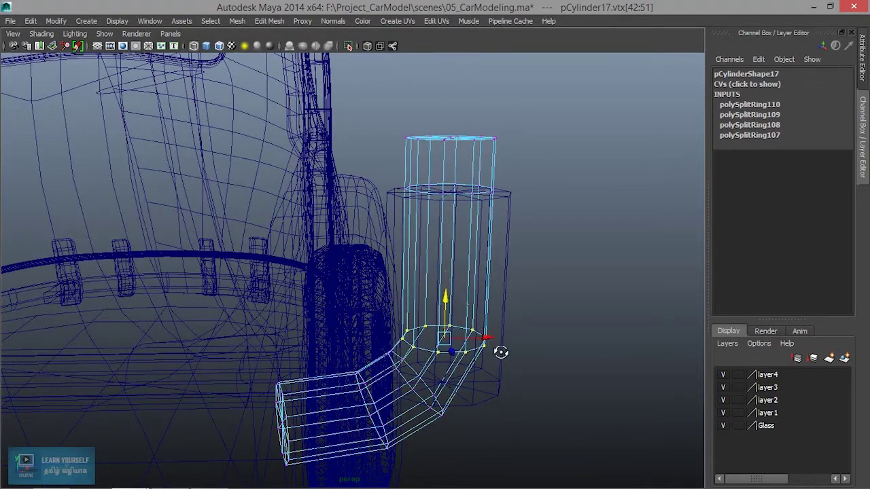
alt+drag(501, 352, 514, 388)
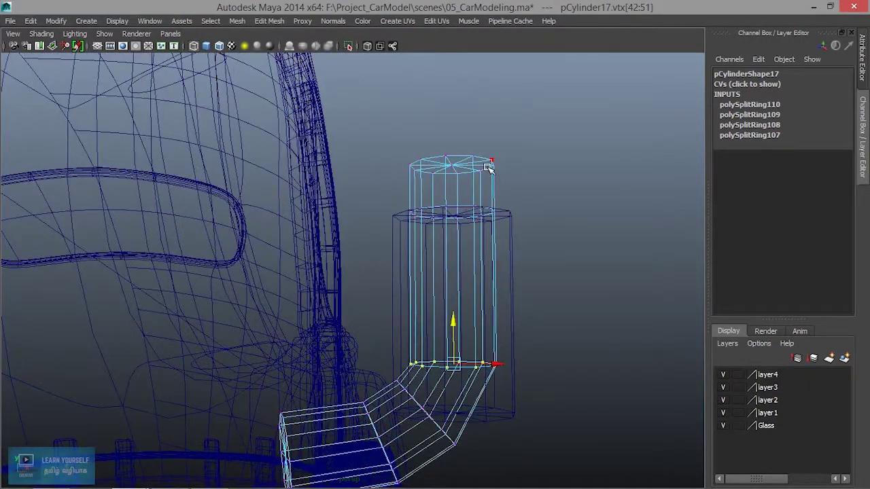
right_drag(481, 163, 523, 146)
click(461, 180)
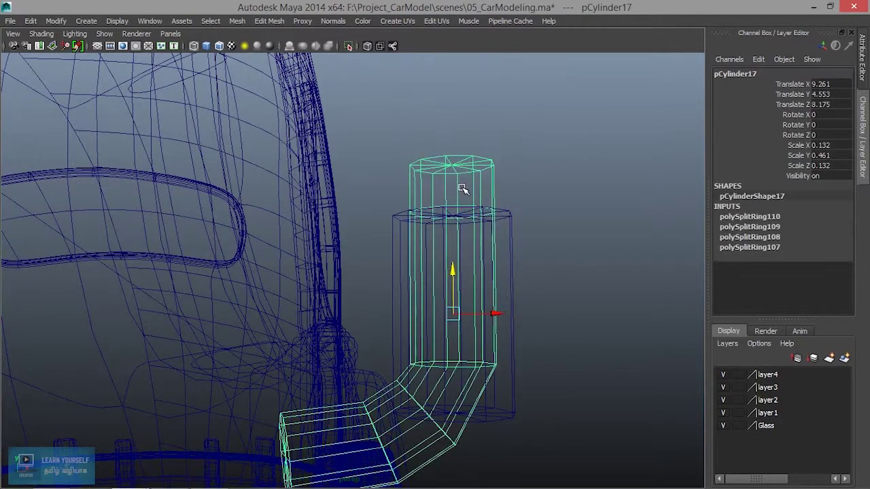
Step: Move the bent arm down to Y 4.535 and along Z to 8.307
key(5)
scroll(466, 199, down, 5)
alt+drag(453, 278, 466, 324)
alt+right_drag(466, 324, 551, 301)
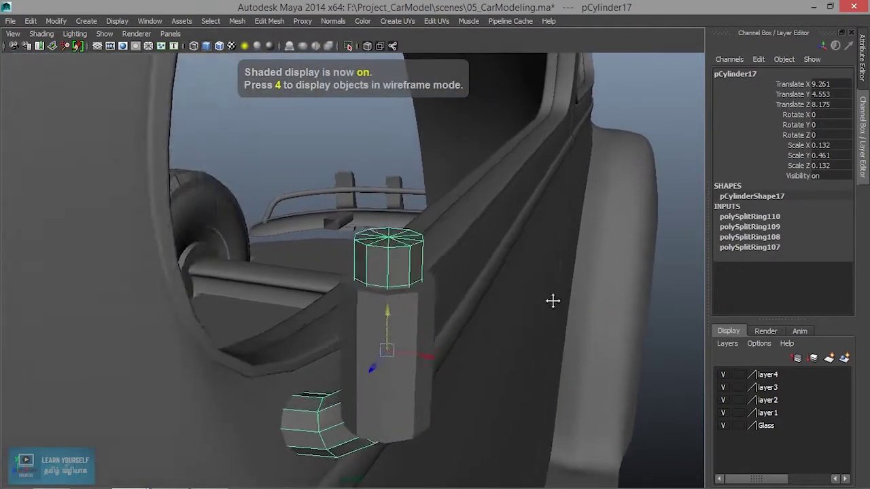
alt+middle_drag(551, 301, 605, 270)
alt+drag(511, 310, 472, 355)
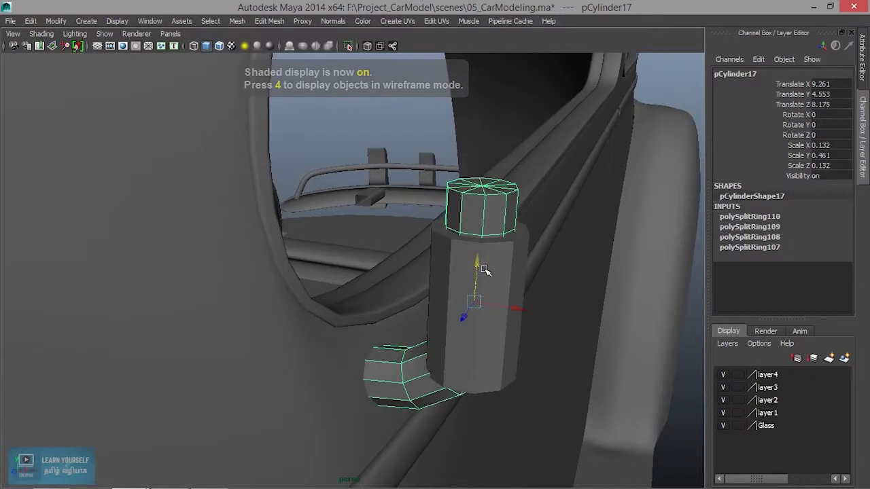
drag(479, 265, 478, 269)
alt+drag(493, 306, 524, 325)
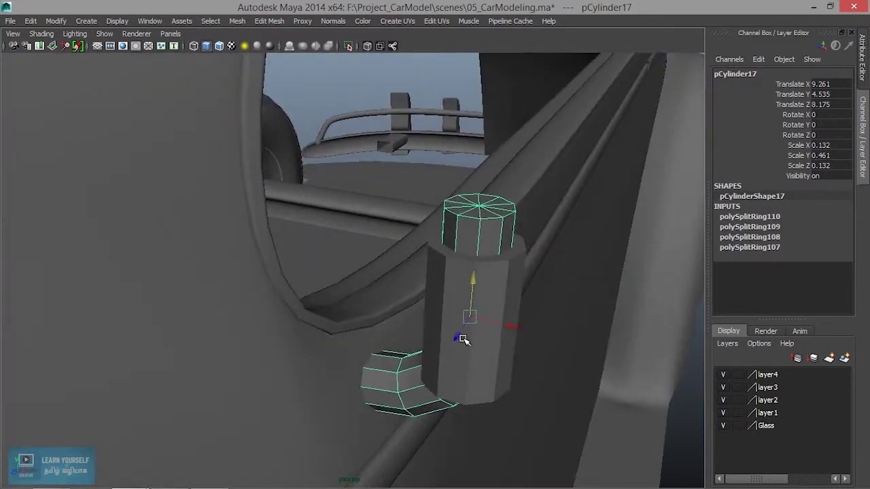
drag(462, 339, 438, 348)
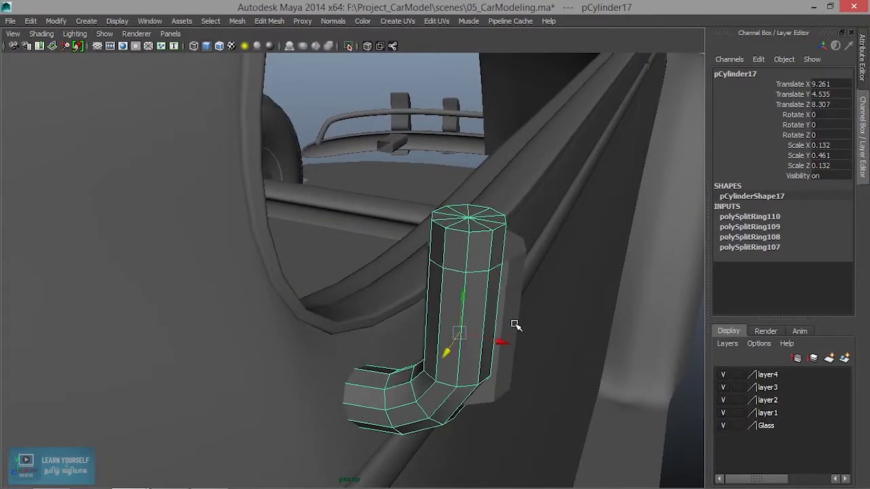
Step: Reposition the outer cylinder at Y 4.657 and Z 8.339, and shorten it to Scale Y 0.21
click(522, 273)
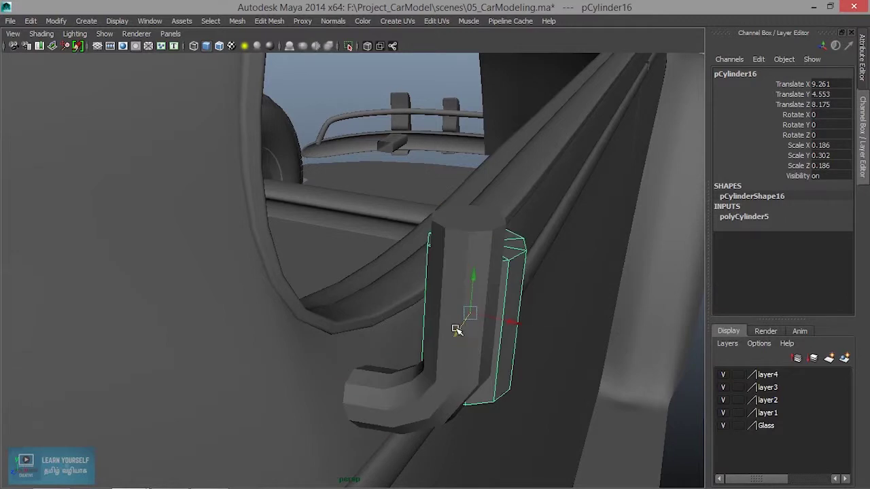
drag(456, 330, 432, 345)
drag(458, 312, 465, 276)
alt+drag(484, 329, 510, 314)
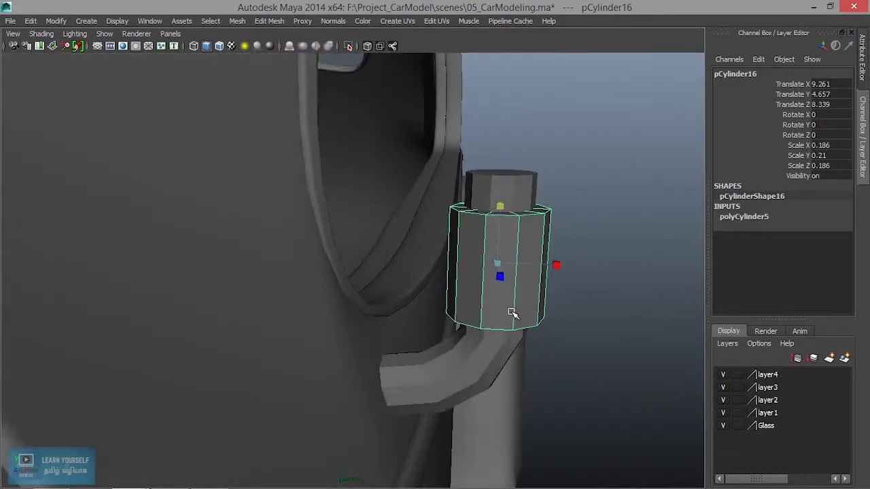
Step: Insert an edge loop just below the bent arm's upper cap and preview the arm smoothed
scroll(512, 314, up, 2)
alt+middle_drag(512, 331, 501, 286)
scroll(502, 289, up, 2)
click(507, 340)
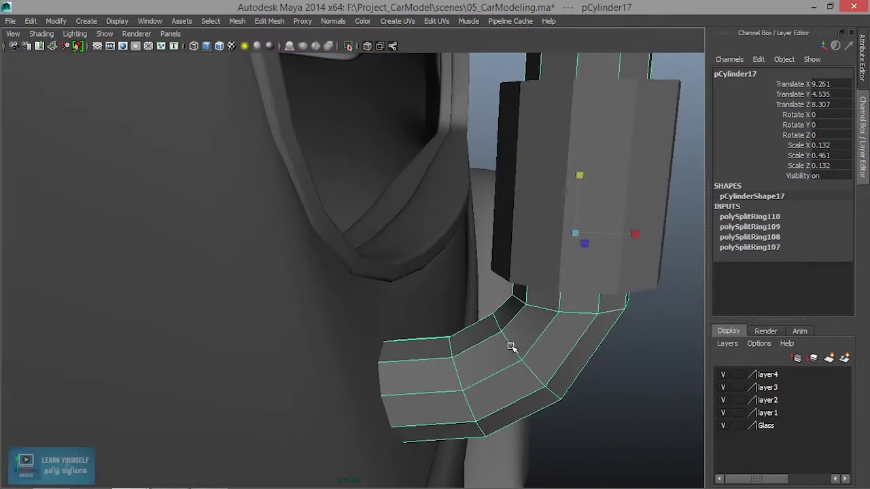
scroll(510, 346, down, 5)
click(565, 356)
alt+drag(565, 355, 489, 254)
click(490, 254)
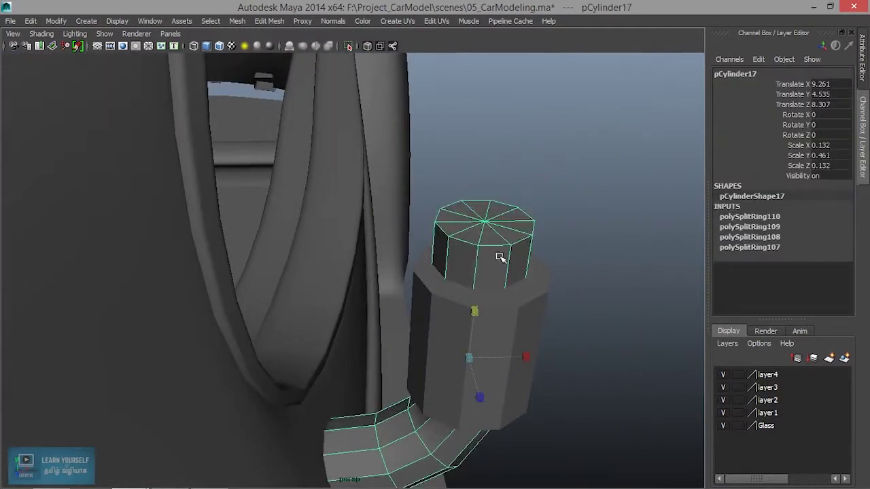
alt+middle_drag(501, 239, 515, 266)
alt+drag(514, 266, 480, 291)
alt+right_drag(479, 291, 529, 301)
alt+drag(529, 300, 494, 170)
click(269, 20)
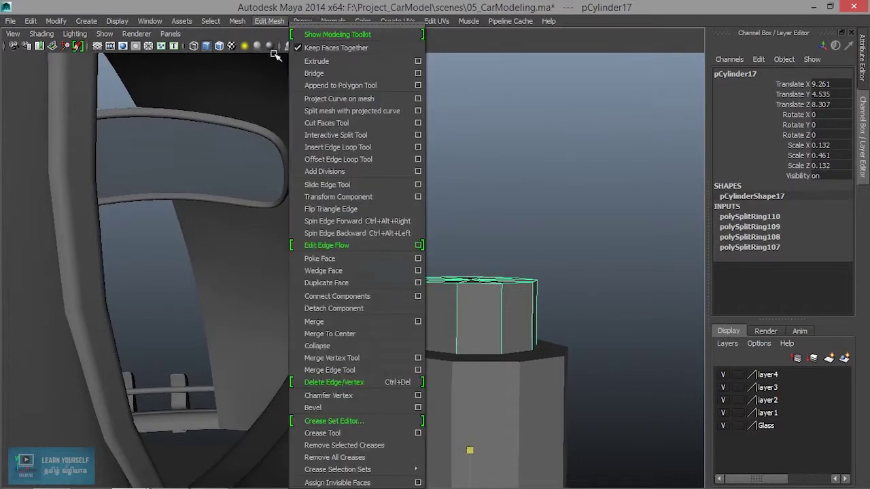
click(327, 134)
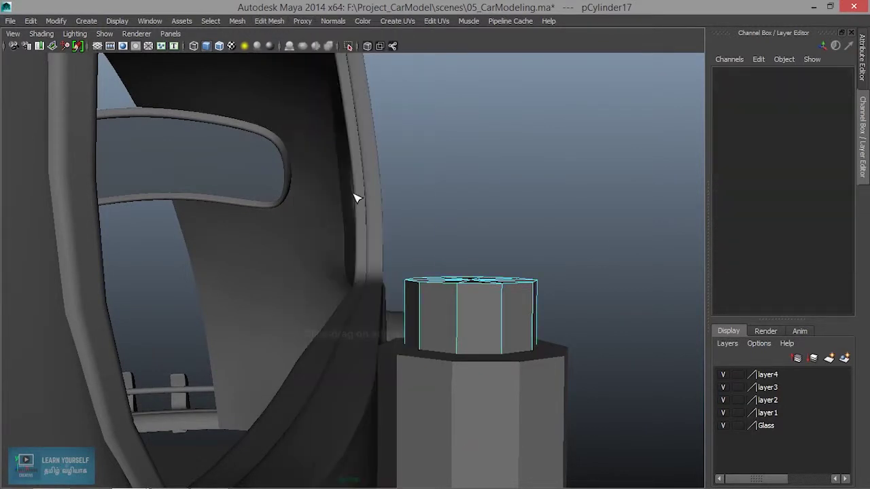
click(462, 303)
alt+drag(466, 297, 521, 291)
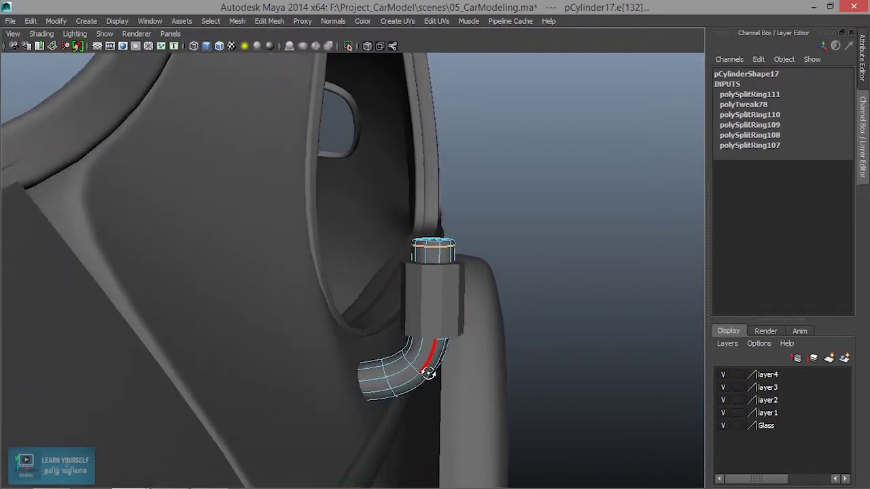
Step: Extrude the face ring around the arm's car-side end outward by Local Translate Z 0.024 with 3 divisions
alt+drag(428, 373, 451, 379)
alt+right_drag(451, 378, 516, 400)
alt+middle_drag(516, 401, 520, 335)
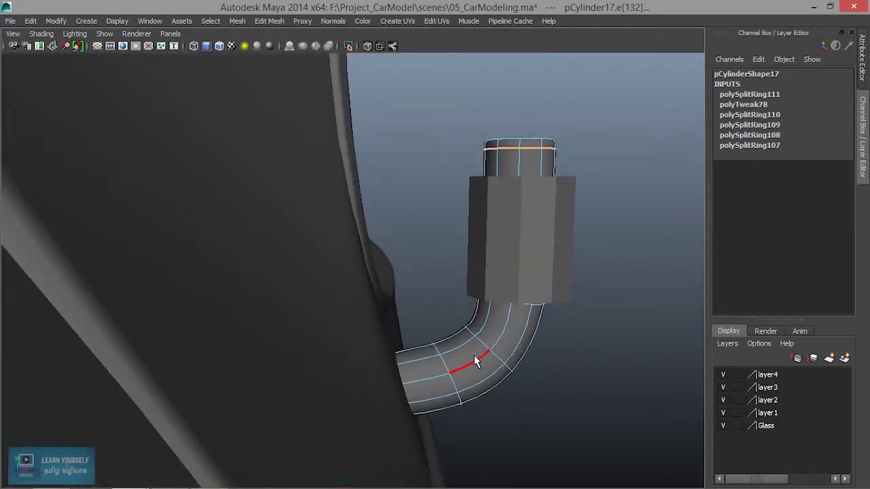
right_drag(474, 355, 472, 231)
alt+drag(456, 342, 518, 348)
click(410, 377)
double_click(411, 379)
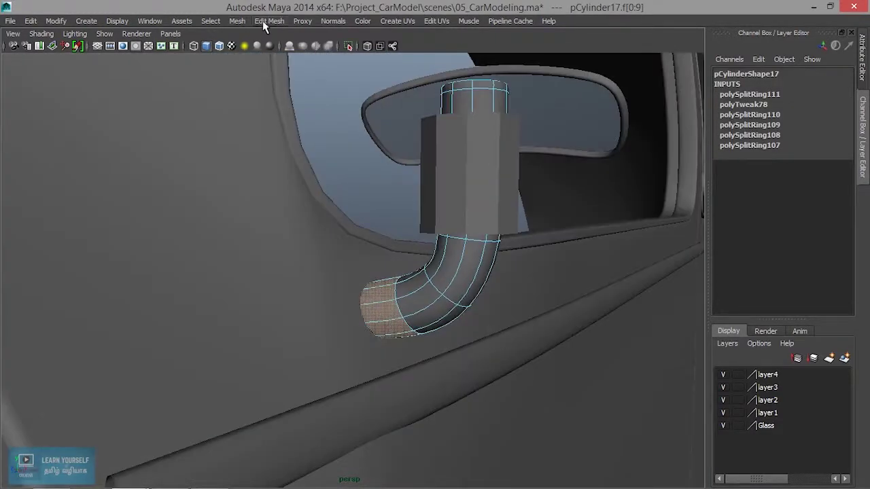
click(267, 21)
click(324, 59)
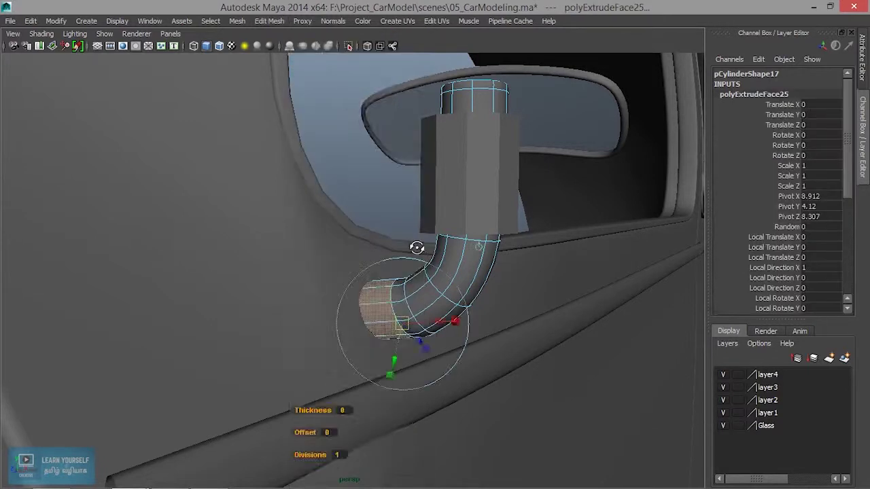
alt+drag(417, 247, 431, 355)
drag(500, 369, 510, 369)
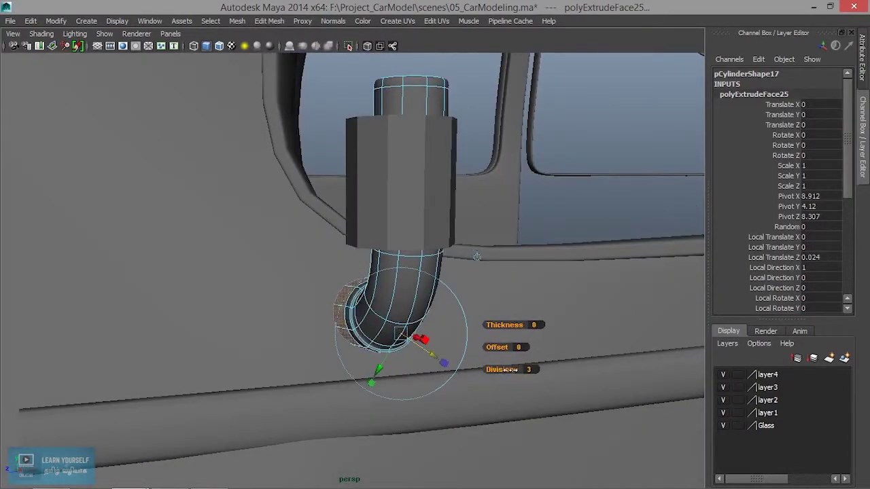
alt+drag(420, 366, 502, 374)
alt+middle_drag(482, 387, 460, 425)
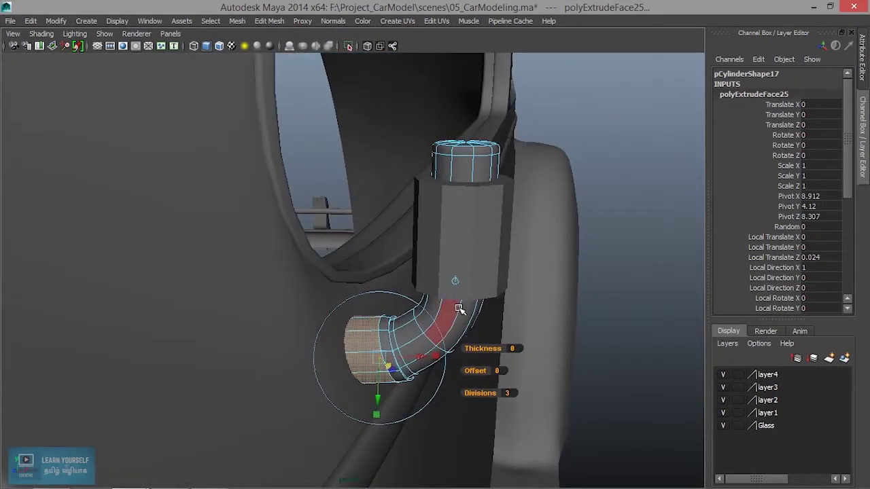
right_drag(459, 198, 514, 185)
click(479, 156)
click(590, 83)
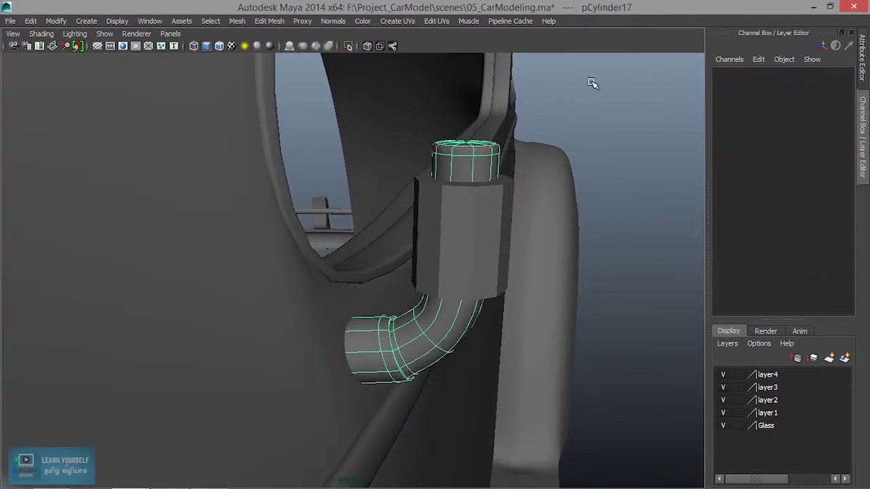
Step: Select the outer cylinder and shift it along Z to centre it around the arm
scroll(594, 213, down, 4)
alt+drag(592, 213, 365, 245)
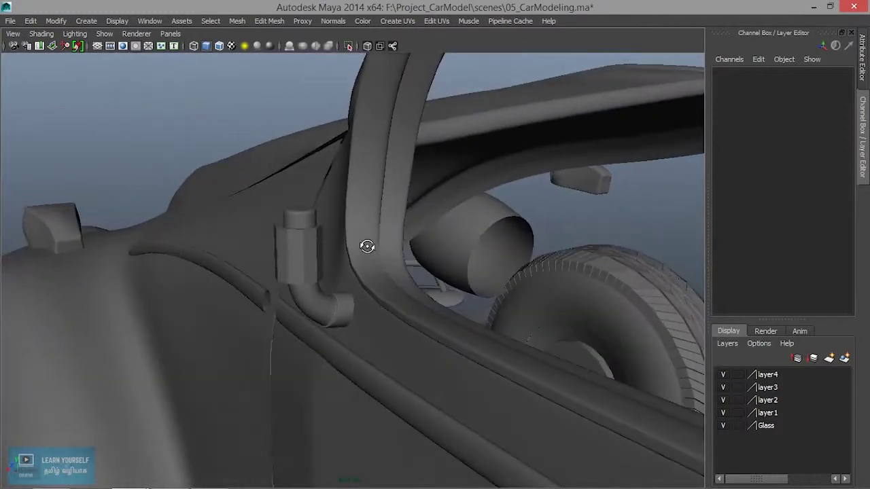
click(316, 300)
alt+drag(315, 300, 350, 308)
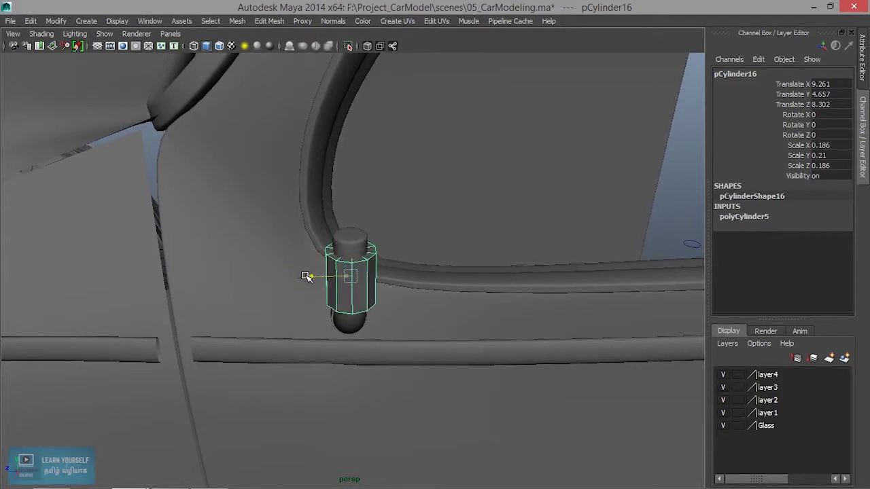
alt+drag(303, 279, 360, 343)
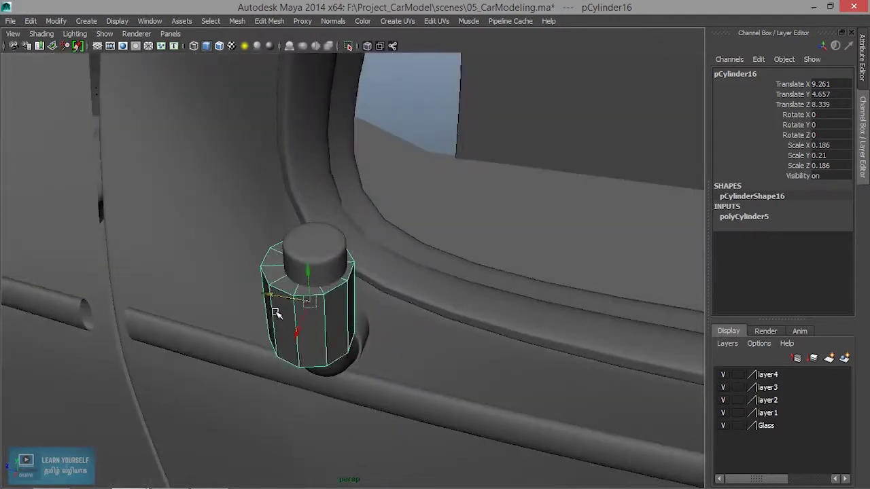
drag(265, 292, 396, 373)
Step: Duplicate the bent arm to X 9.859, Y 5.083 and scale the copy down to about 0.086, 0.301, 0.086
click(373, 351)
click(390, 350)
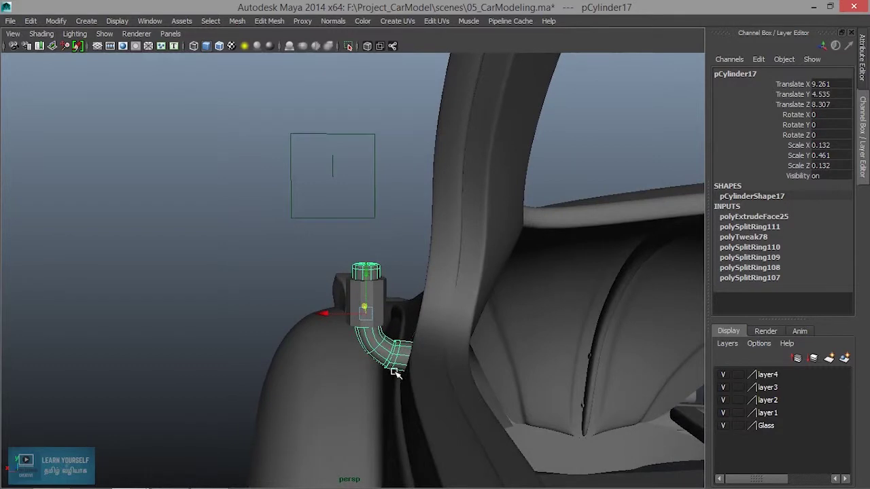
key(ctrl+d)
drag(322, 313, 299, 215)
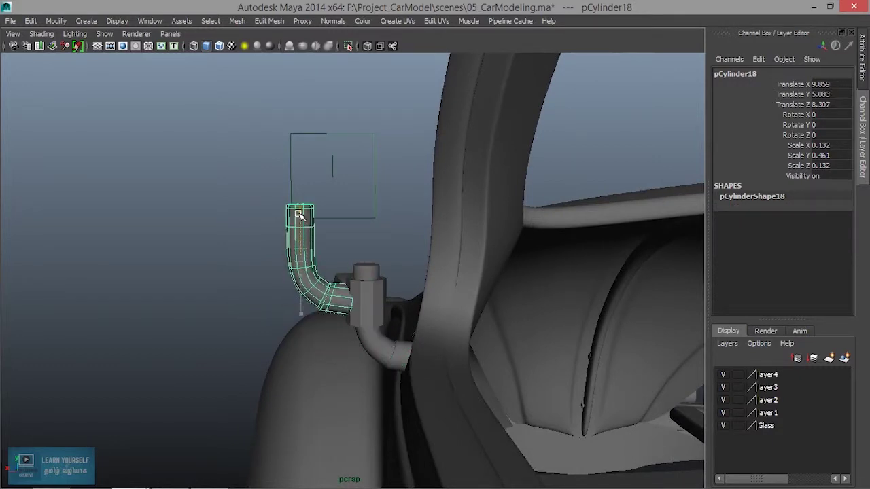
alt+right_drag(304, 292, 416, 368)
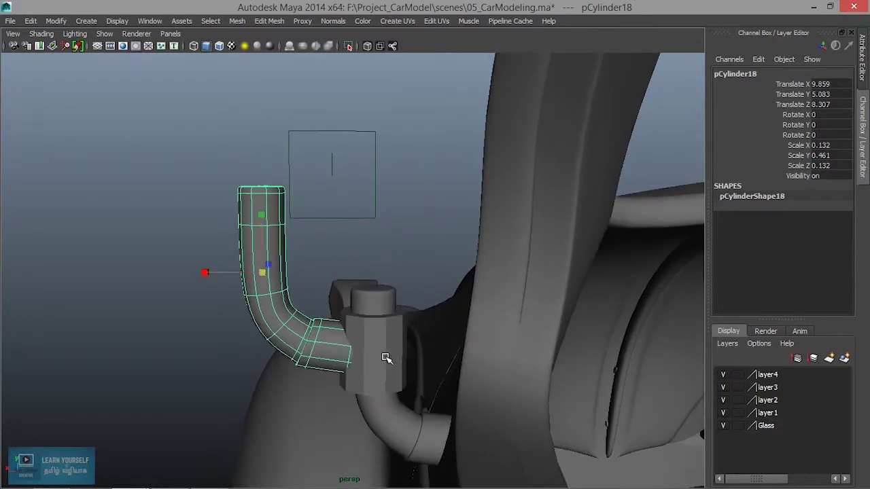
drag(262, 275, 210, 276)
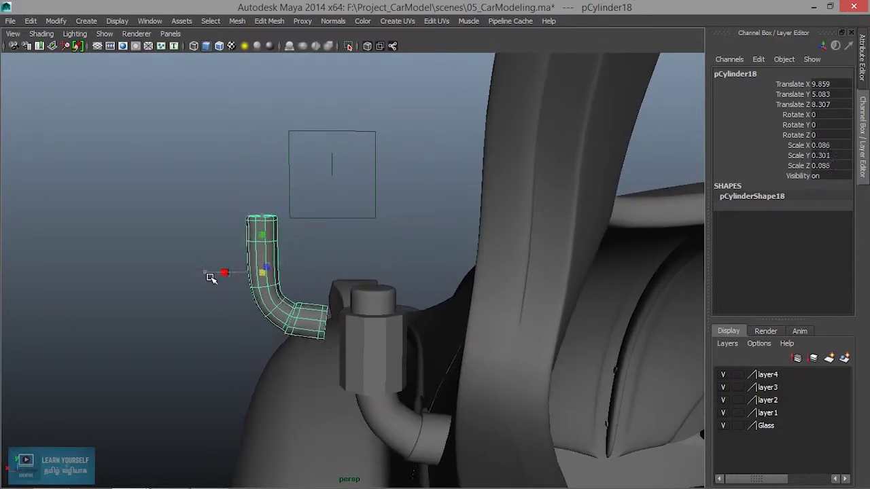
Step: Scale the small bent arm copy down further to about 0.039, 0.137, 0.039
alt+drag(274, 324, 332, 355)
drag(272, 288, 228, 290)
alt+drag(327, 344, 375, 348)
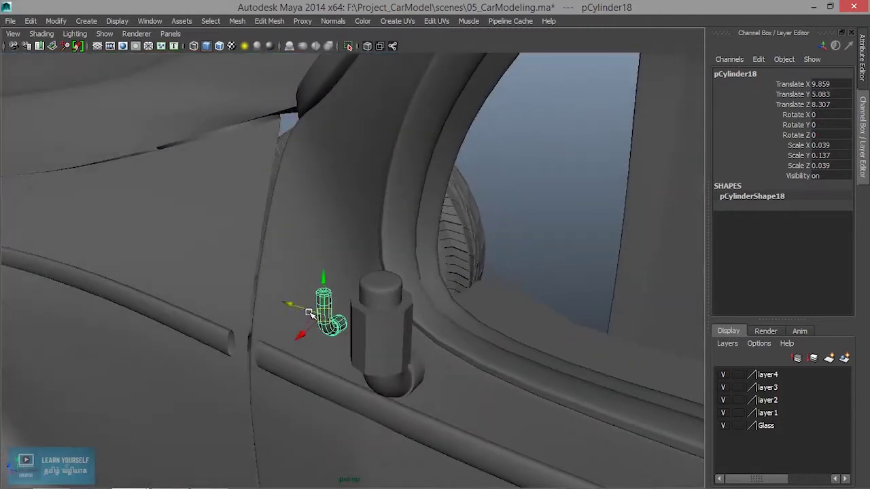
Step: Move the small bent arm beside the outer sleeve, to about X 9.548, Y 4.848, Z 8.338
drag(292, 305, 322, 313)
alt+drag(387, 337, 292, 263)
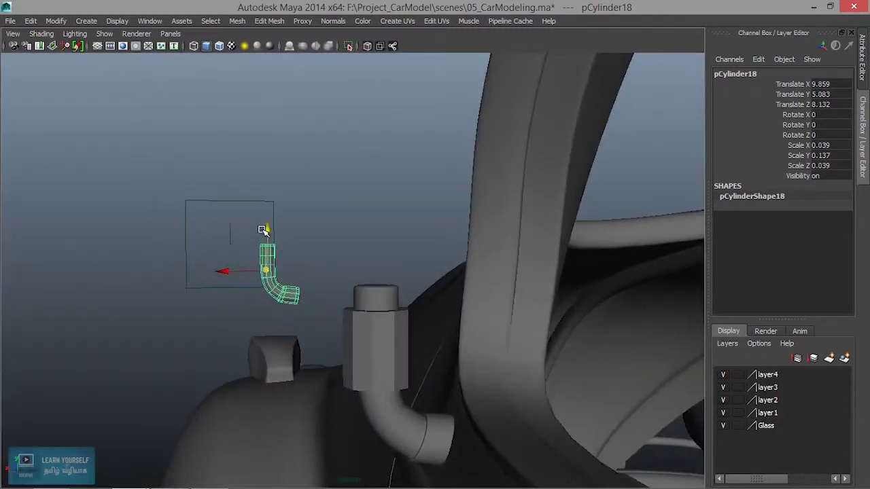
drag(264, 230, 265, 268)
drag(236, 314, 398, 414)
drag(352, 329, 317, 321)
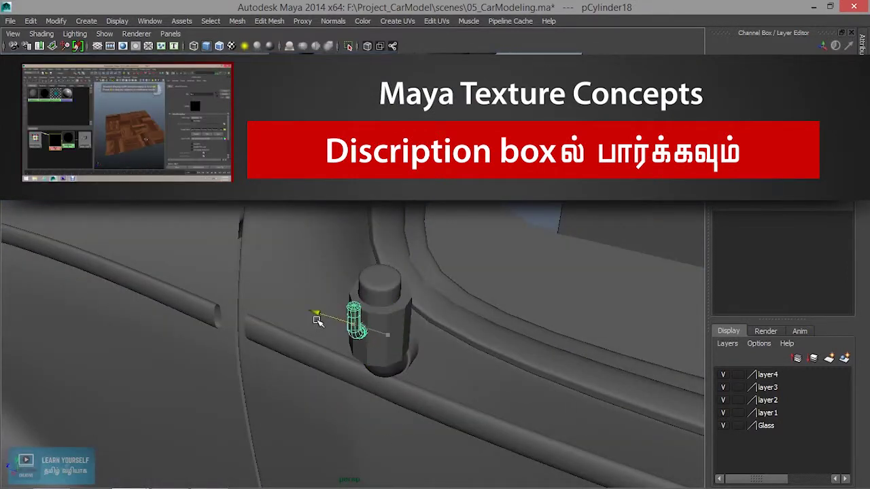
Step: Centre the small bent arm's pivot and rotate the arm to about Rotate Y 24.211
alt+drag(392, 352, 359, 340)
key(e)
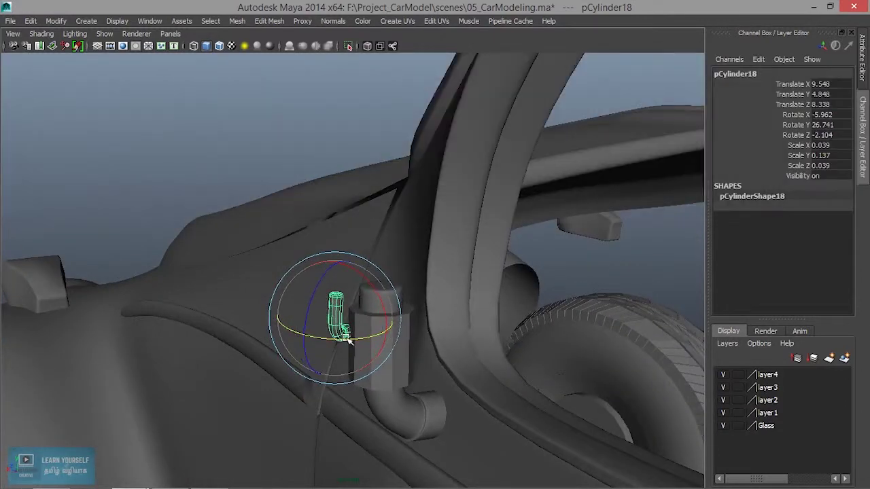
key(ctrl+z)
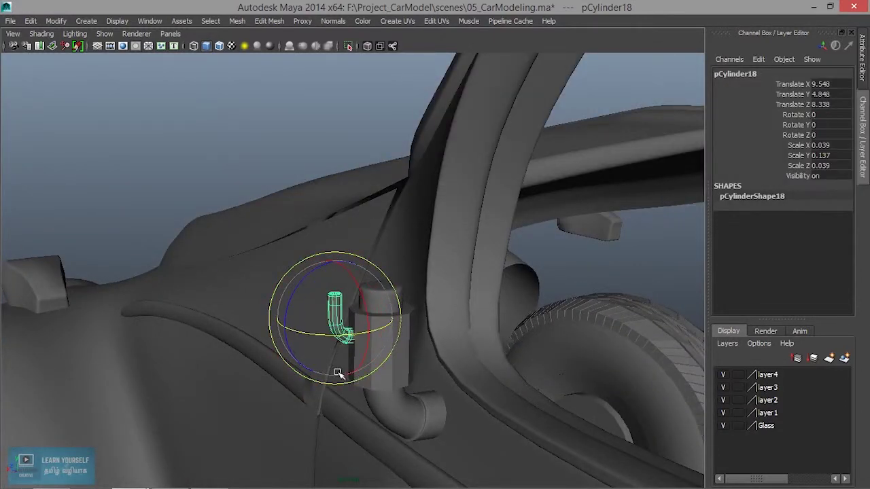
click(55, 21)
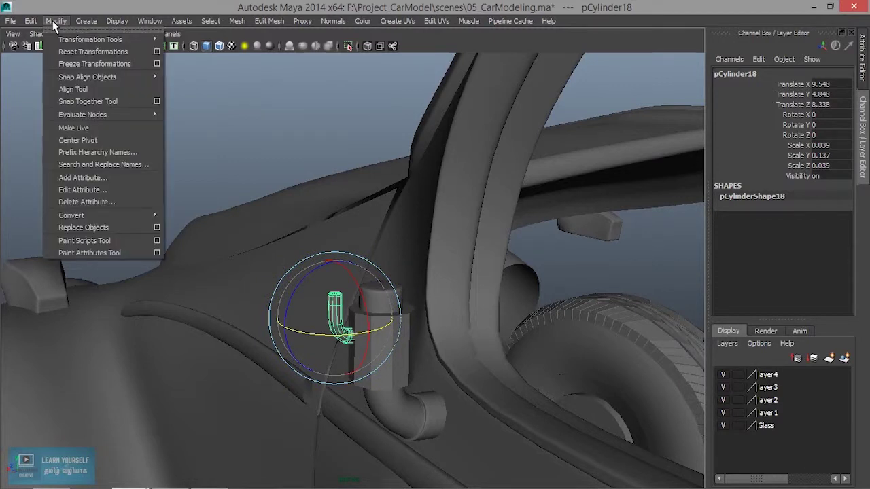
click(77, 140)
alt+drag(207, 259, 381, 339)
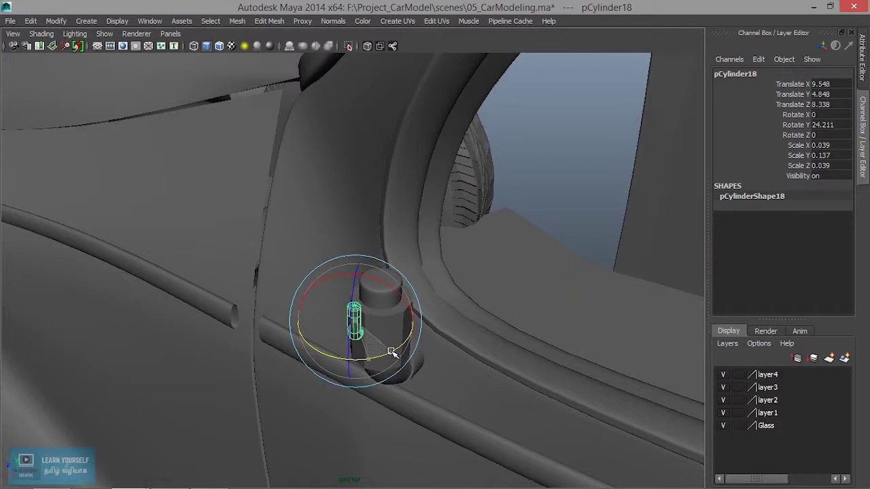
alt+drag(392, 352, 348, 355)
Step: Shift the small arm against the sleeve at about X 9.563, Z 8.216 and raise its upper-end vertices to lengthen the upright
key(w)
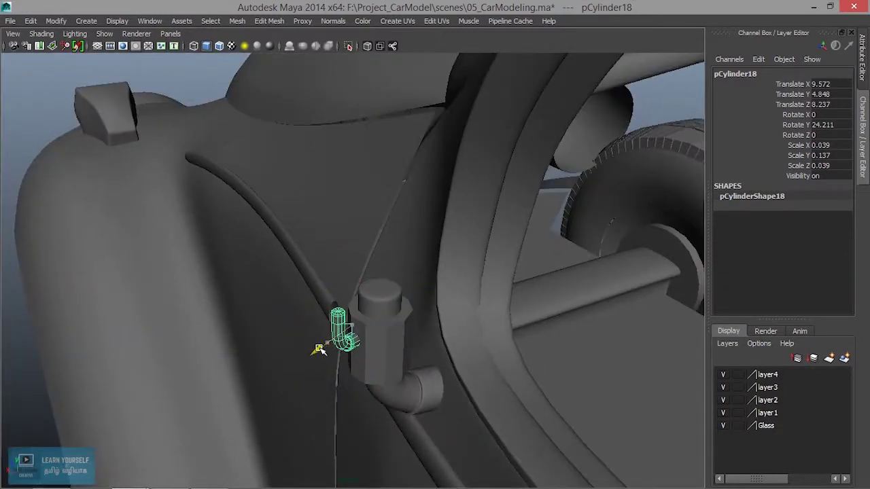
alt+drag(384, 347, 342, 334)
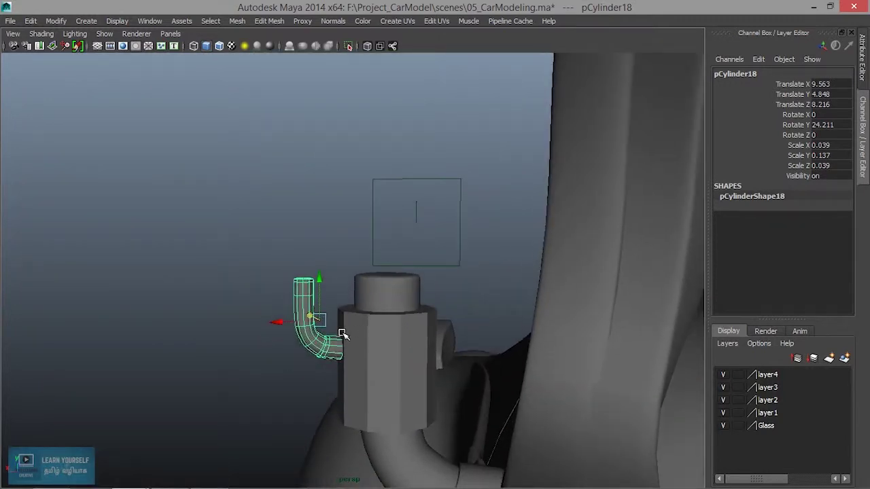
right_drag(305, 292, 253, 197)
drag(324, 312, 323, 311)
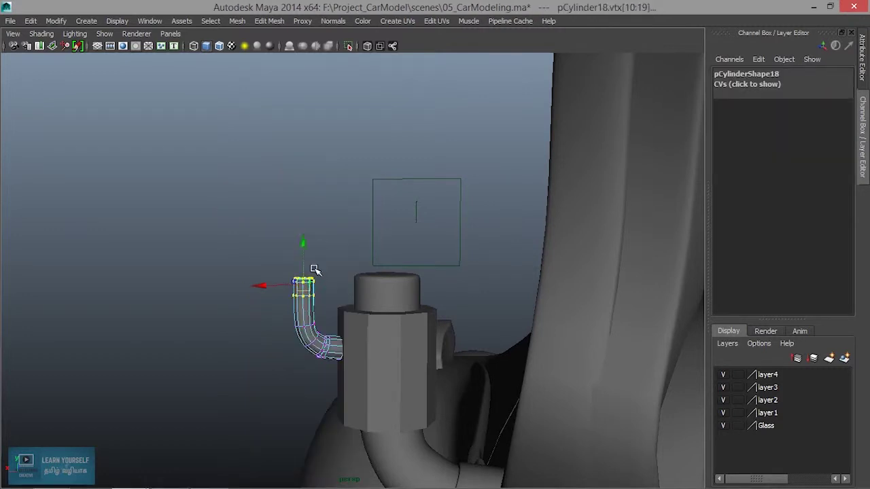
drag(303, 234, 353, 318)
Step: Select the outer sleeve cylinder and compare its smoothed preview with the unsmoothed cage
alt+drag(269, 280, 312, 355)
click(311, 355)
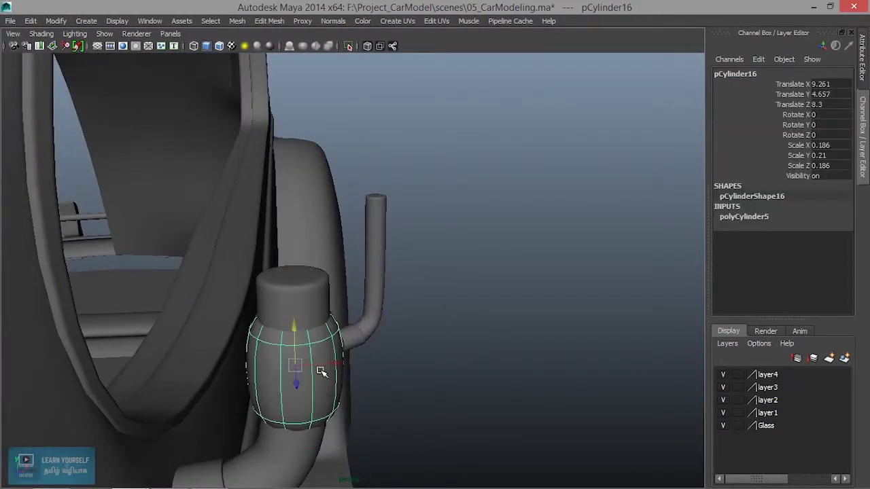
key(2)
alt+drag(298, 354, 333, 344)
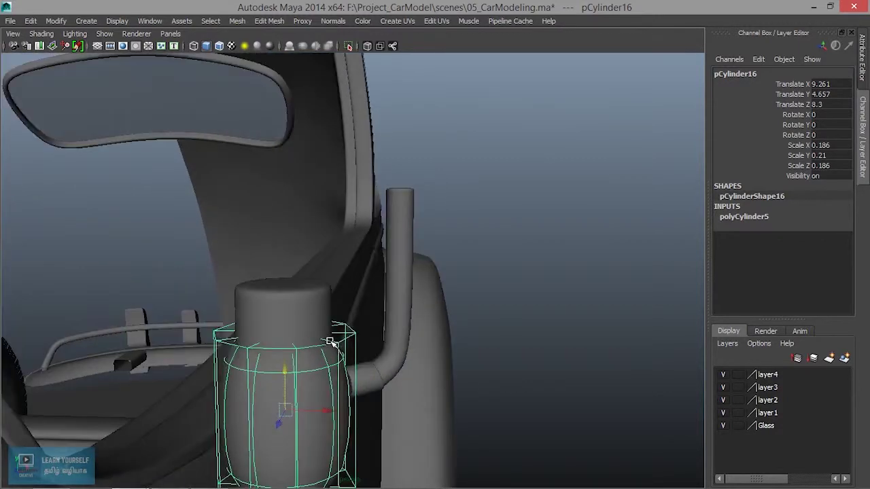
key(3)
key(1)
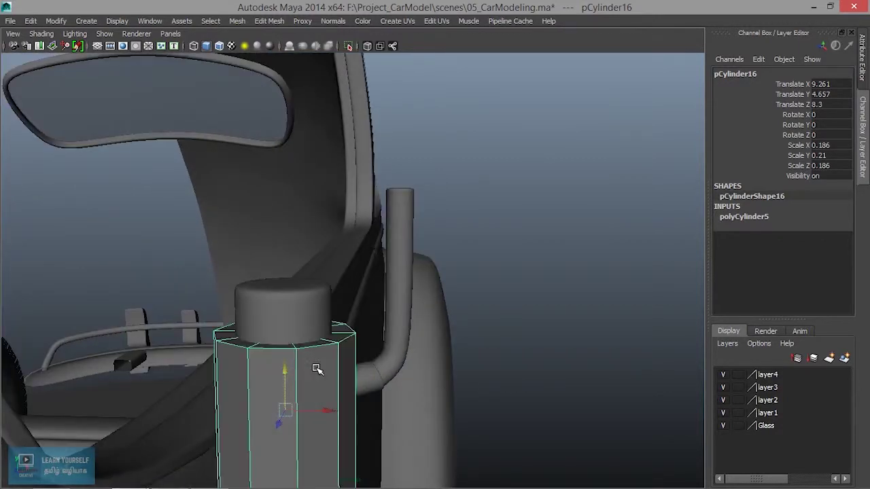
Step: Insert edge loops just inside the sleeve's upper and lower rims and preview the sleeve smoothed
click(267, 21)
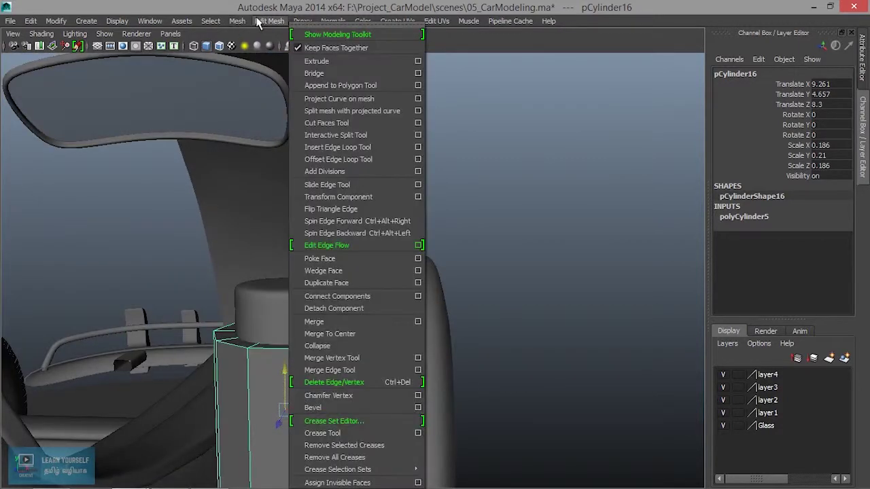
click(330, 147)
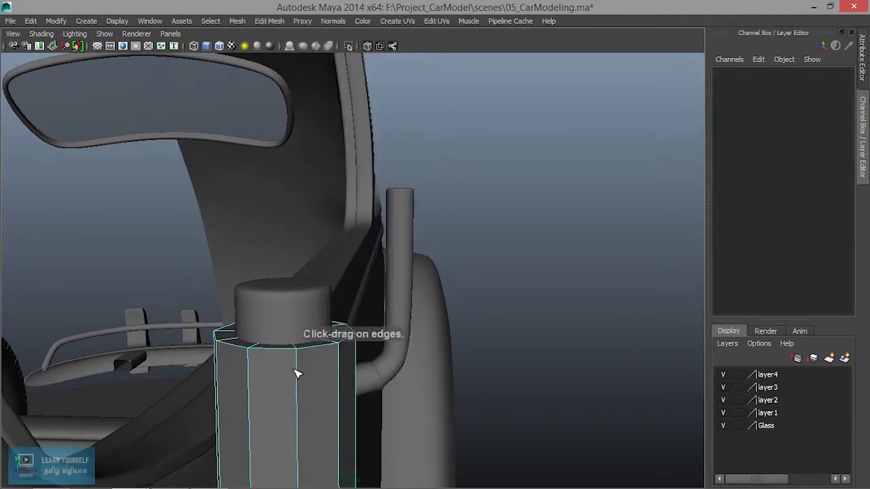
drag(296, 368, 297, 357)
alt+drag(310, 395, 309, 365)
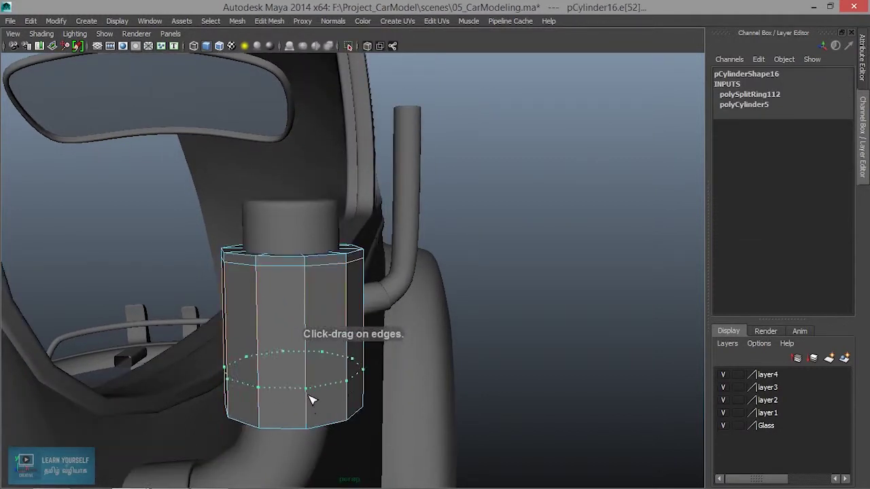
drag(309, 400, 313, 423)
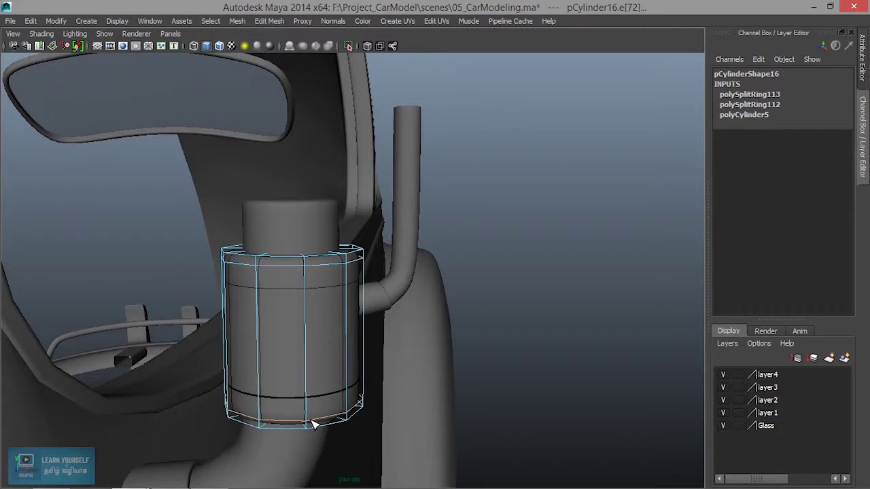
key(q)
right_drag(320, 314, 364, 182)
click(297, 317)
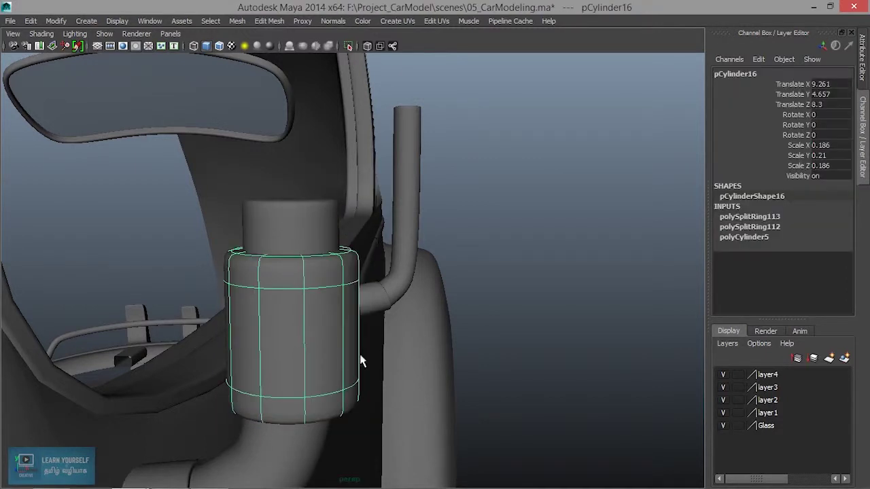
Step: Scale the small bent arm up to about 0.051, 0.179, 0.051
click(495, 360)
alt+drag(495, 361, 372, 316)
click(332, 259)
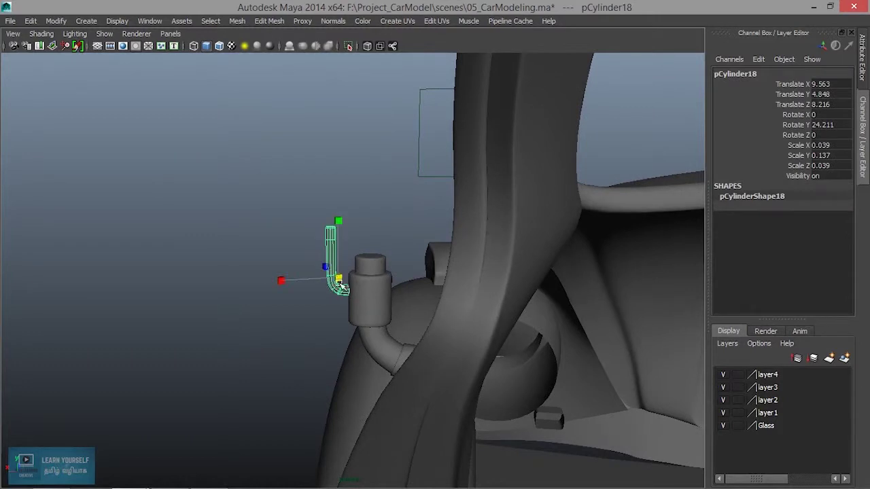
drag(341, 278, 360, 283)
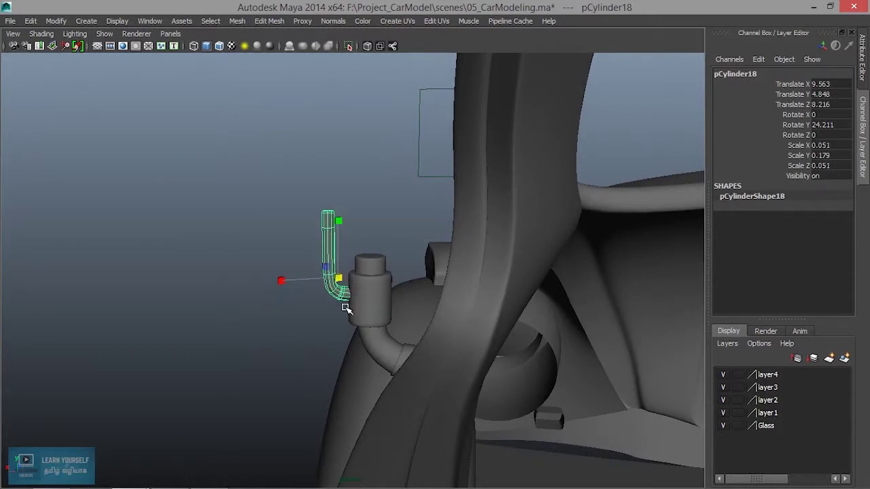
scroll(345, 308, down, 4)
click(212, 222)
Step: Create a new polygon cylinder for the mirror head
alt+drag(211, 222, 376, 334)
scroll(528, 313, down, 3)
alt+drag(237, 313, 80, 315)
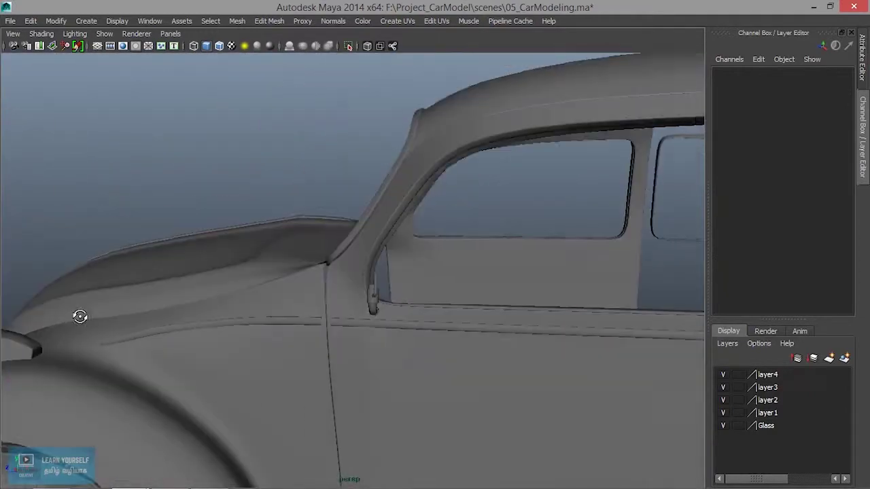
click(87, 21)
mouse_move(101, 52)
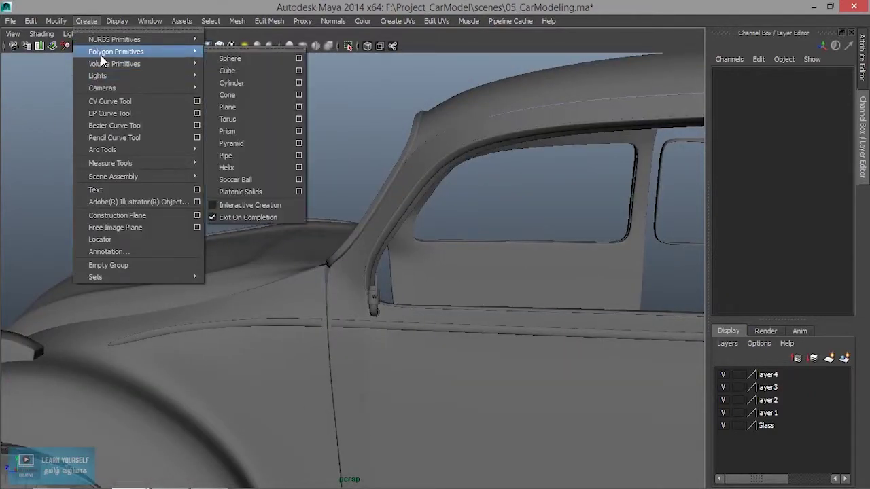
click(263, 82)
alt+drag(272, 170, 349, 323)
Step: Move the new cylinder to the front of the door window, at about X 8.915, Y 4.275, Z 8.841
drag(458, 277, 482, 340)
drag(428, 318, 293, 316)
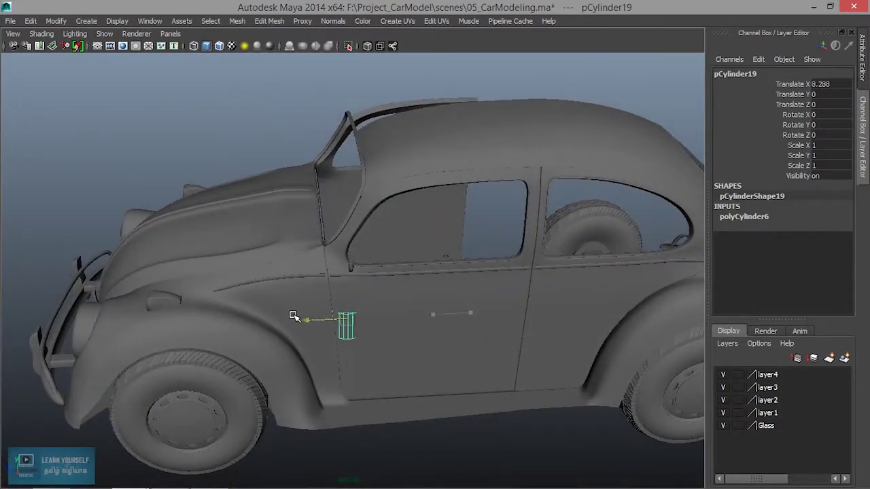
drag(337, 208, 336, 212)
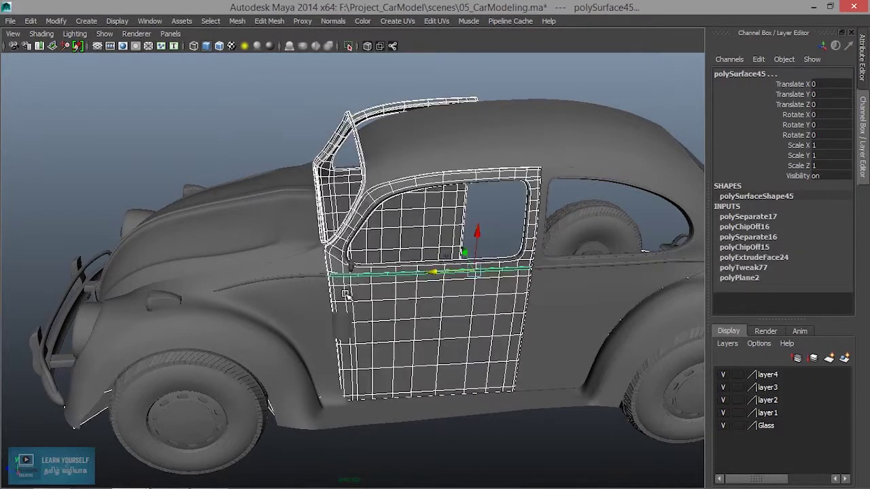
key(ctrl+z)
drag(344, 284, 348, 223)
key(f)
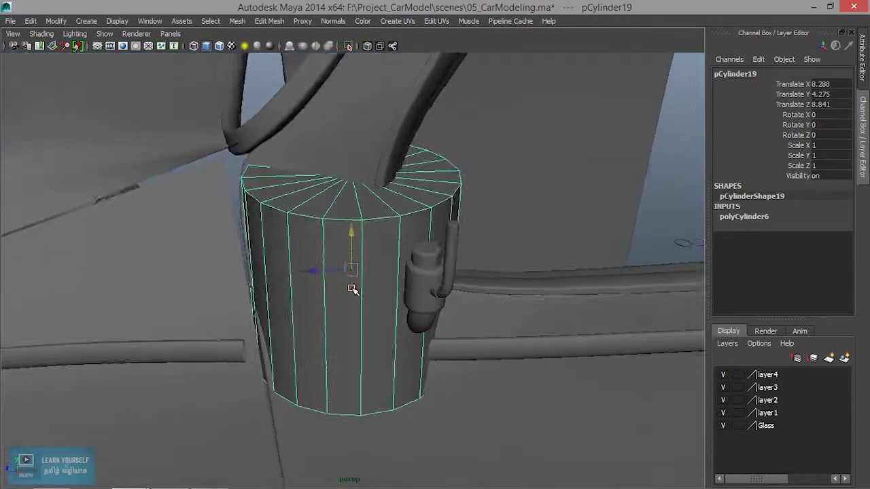
scroll(353, 290, down, 3)
alt+drag(355, 295, 411, 291)
Step: Rotate the new cylinder to Rotate X 90 so it lies along the car's length
key(e)
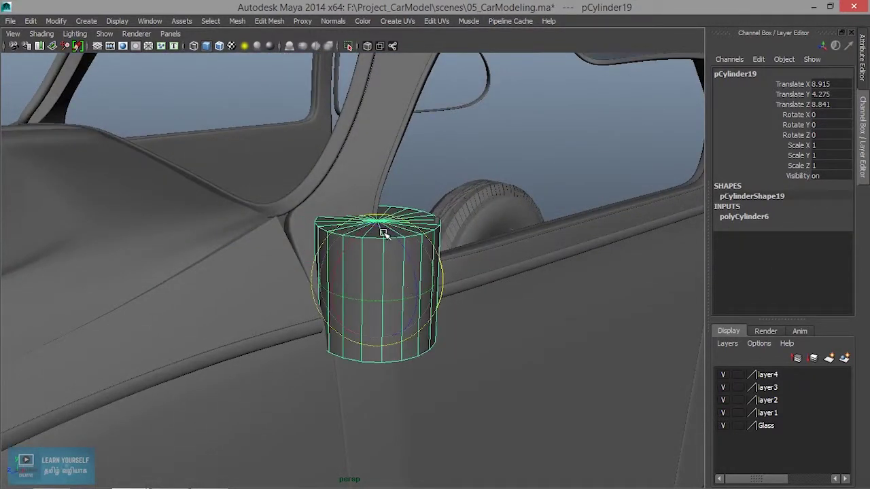
drag(361, 235, 619, 218)
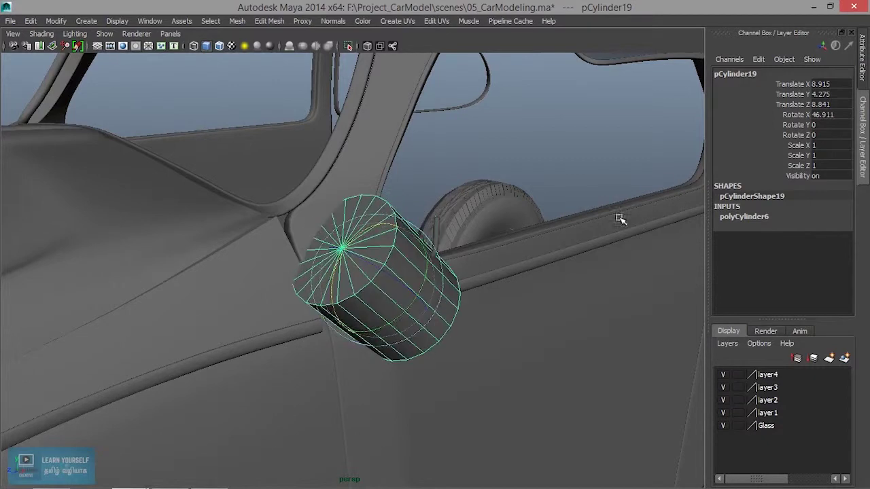
click(832, 117)
text(90)
key(Return)
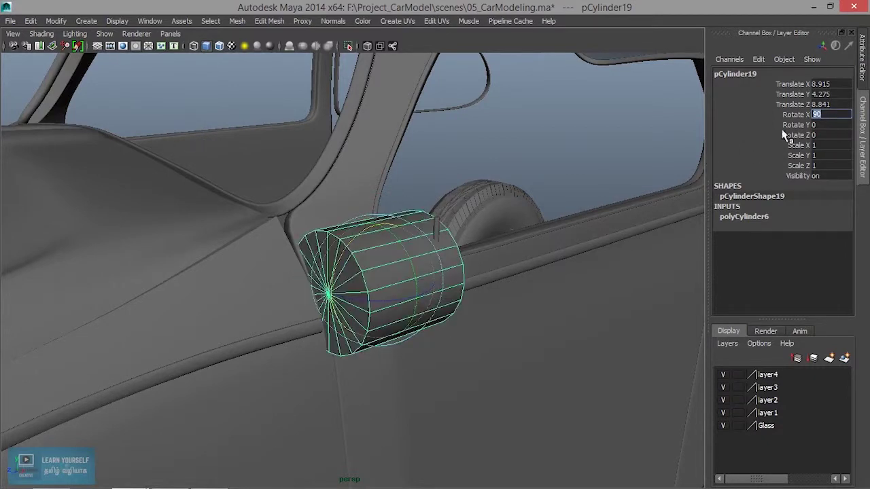
Step: Scale the cylinder down and flatten it into a disc of about 0.416, 0.066, 0.416
alt+drag(492, 307, 374, 317)
alt+right_drag(421, 317, 496, 321)
alt+drag(496, 321, 452, 322)
key(r)
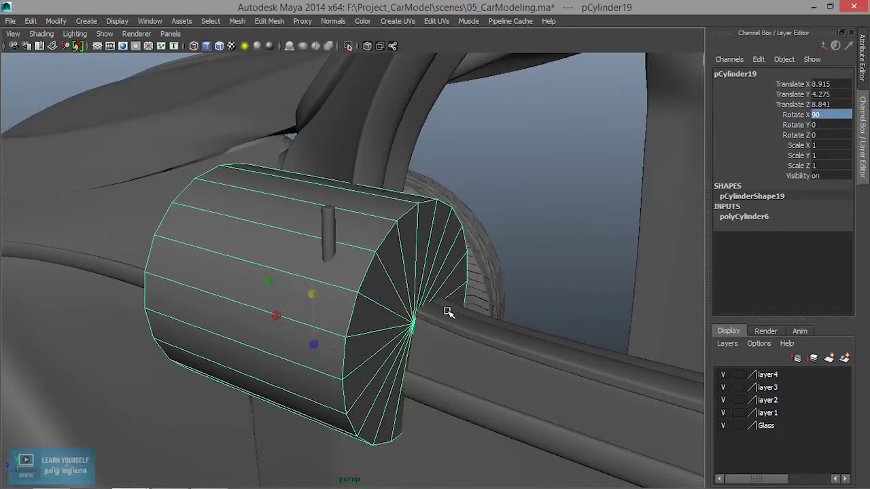
drag(266, 277, 213, 306)
Step: Move the disc above the small bent arm, to about X 9.621, Y 5.748, Z 8.162
alt+drag(367, 297, 342, 287)
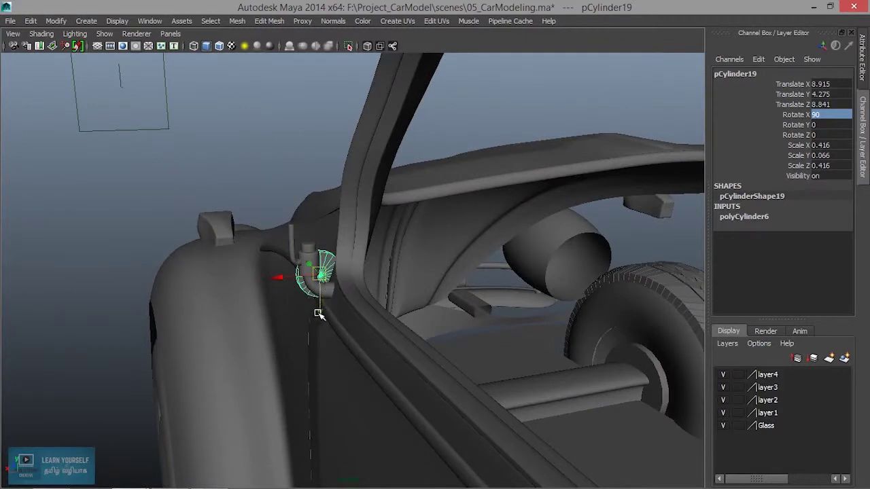
drag(318, 314, 304, 257)
drag(276, 222, 235, 220)
drag(280, 257, 540, 376)
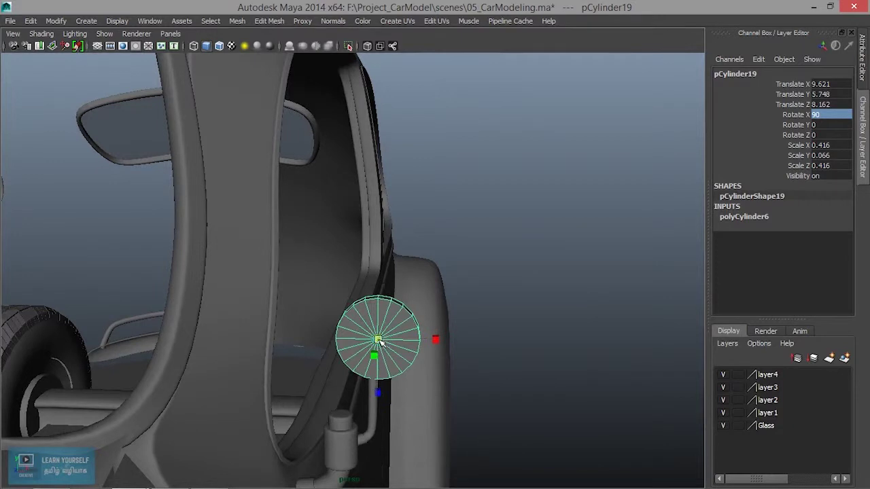
Step: Enlarge the disc to about 0.762, 0.121, 0.762 and turn it to about Rotate Y 29.057
drag(378, 340, 491, 375)
alt+right_drag(492, 374, 384, 307)
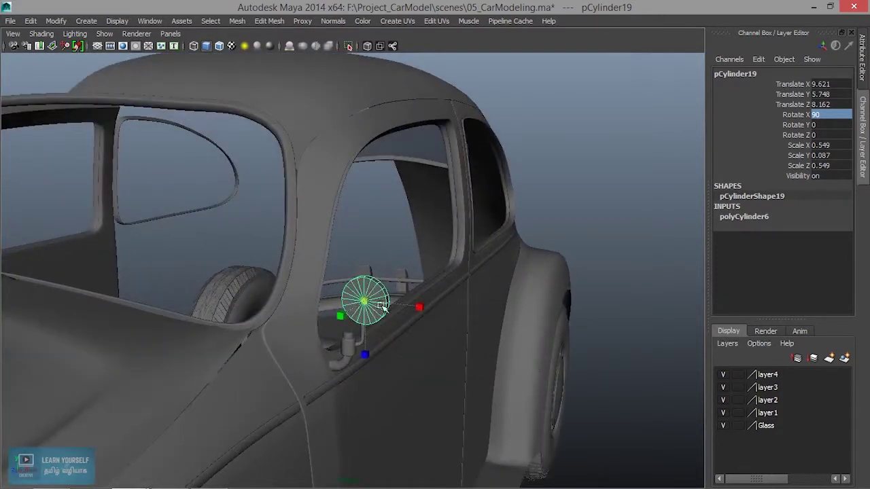
alt+drag(378, 306, 333, 370)
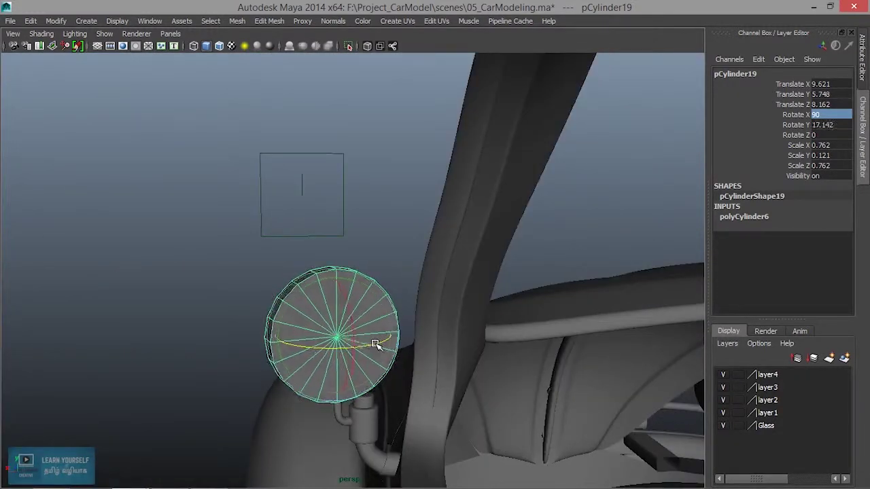
click(238, 331)
Step: Examine the disc's size and angle on the mirror bracket from several sides, and reselect the disc for a close view
alt+drag(238, 331, 458, 338)
alt+right_drag(440, 344, 510, 347)
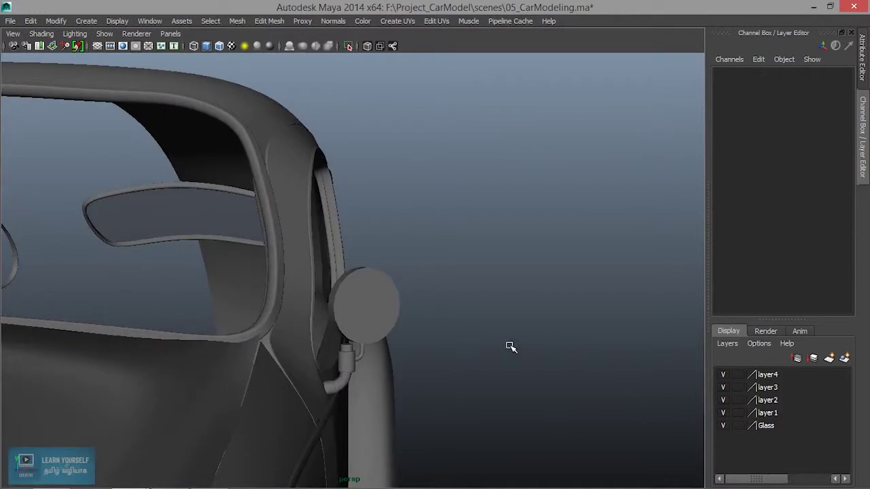
alt+drag(510, 348, 407, 332)
alt+right_drag(408, 333, 575, 400)
alt+drag(575, 400, 147, 315)
click(311, 308)
alt+drag(311, 308, 306, 322)
alt+right_drag(305, 322, 426, 326)
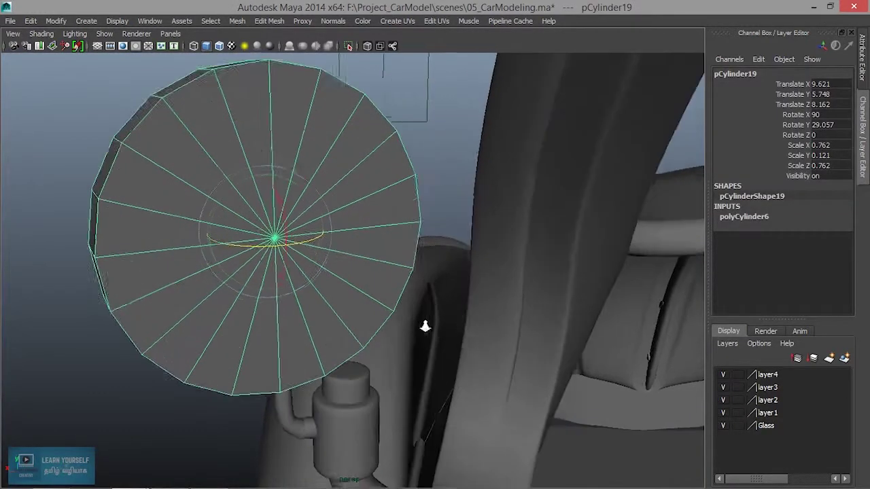
Step: Move the ring of rim vertices around the disc's rear face inward along the disc's axis, thinning the rim around a bulging centre
alt+middle_drag(422, 289, 487, 331)
alt+drag(488, 330, 451, 199)
right_drag(449, 198, 403, 199)
alt+drag(403, 199, 391, 218)
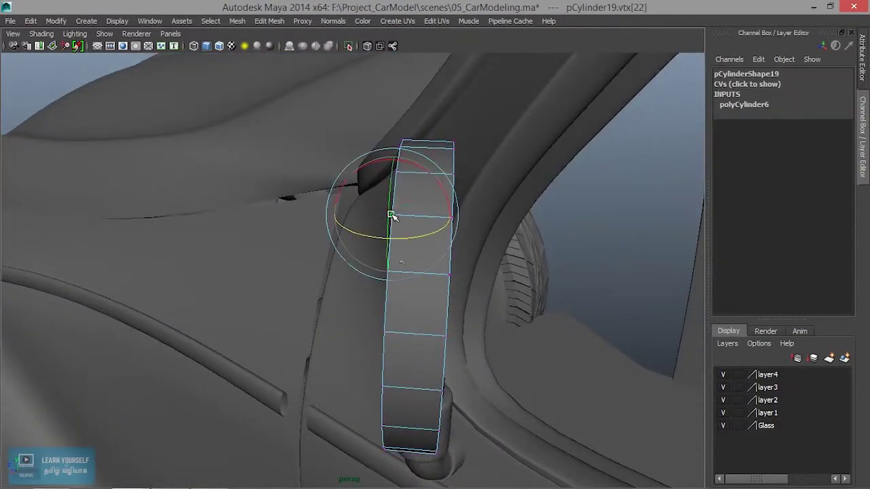
alt+drag(392, 216, 424, 300)
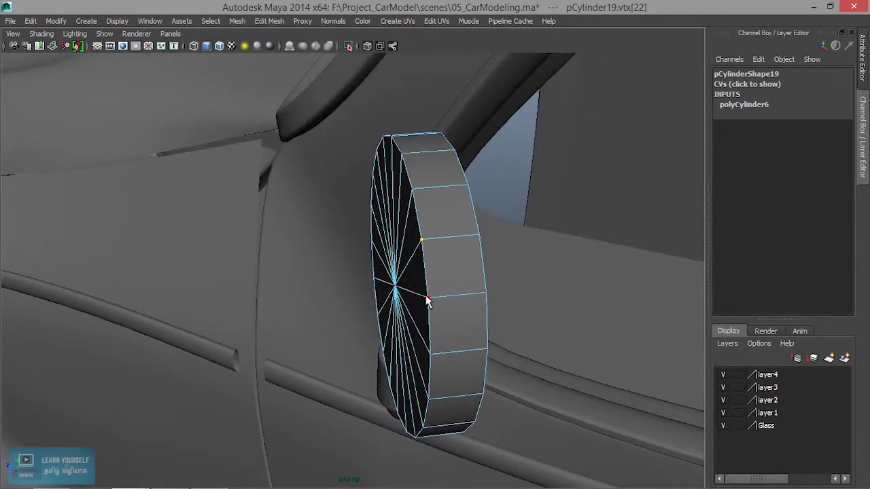
shift+double_click(428, 300)
alt+drag(438, 316, 394, 310)
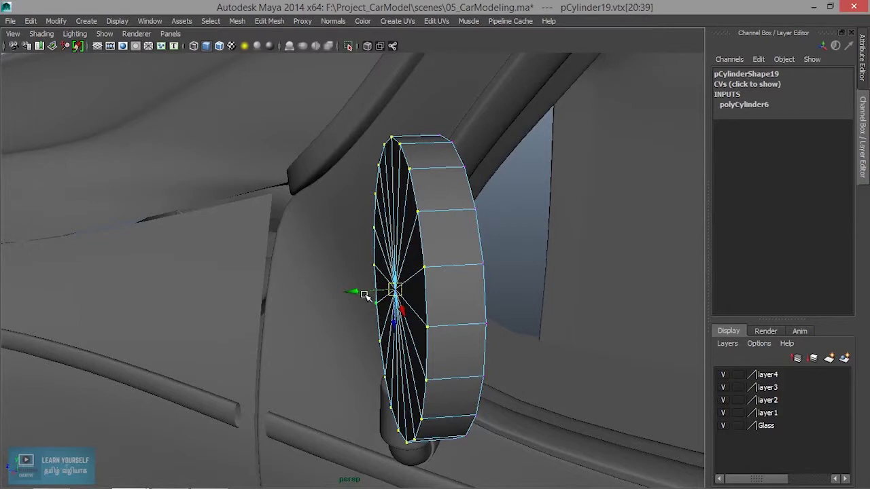
mouse_move(365, 294)
mouse_down()
mouse_move(389, 291)
mouse_move(388, 299)
mouse_move(334, 270)
mouse_move(393, 287)
mouse_move(390, 302)
mouse_move(353, 283)
mouse_up()
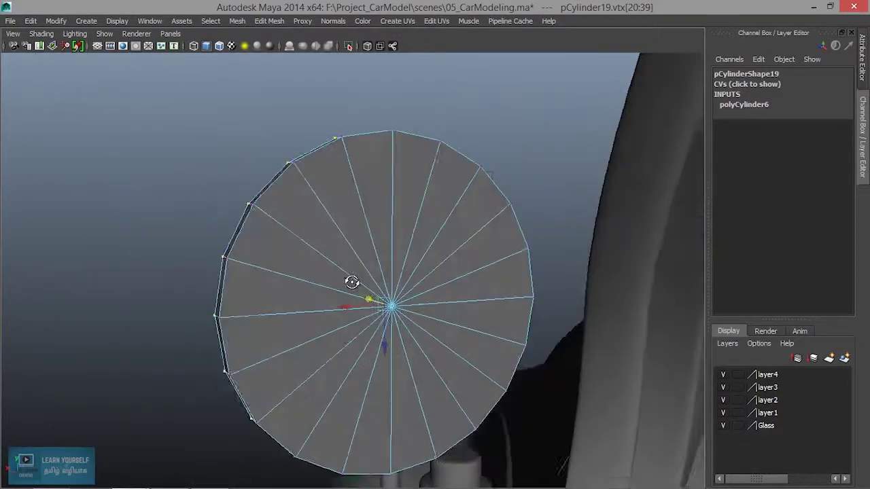
Step: Select all the triangular faces on the disc's flat mirror side
right_click(390, 201)
click(393, 232)
click(320, 219)
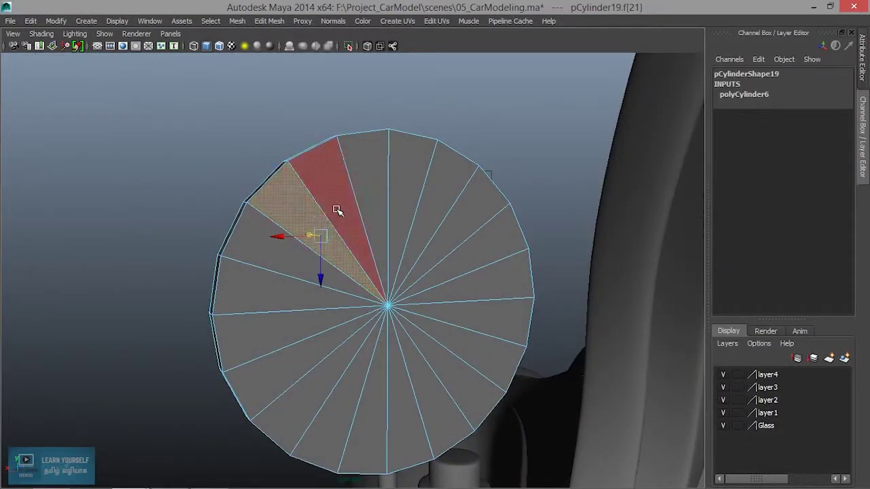
shift+click(336, 208)
alt+drag(445, 315, 406, 293)
shift+click(389, 214)
shift+click(419, 224)
shift+click(492, 197)
shift+click(420, 221)
shift+click(466, 267)
shift+click(478, 299)
shift+click(471, 330)
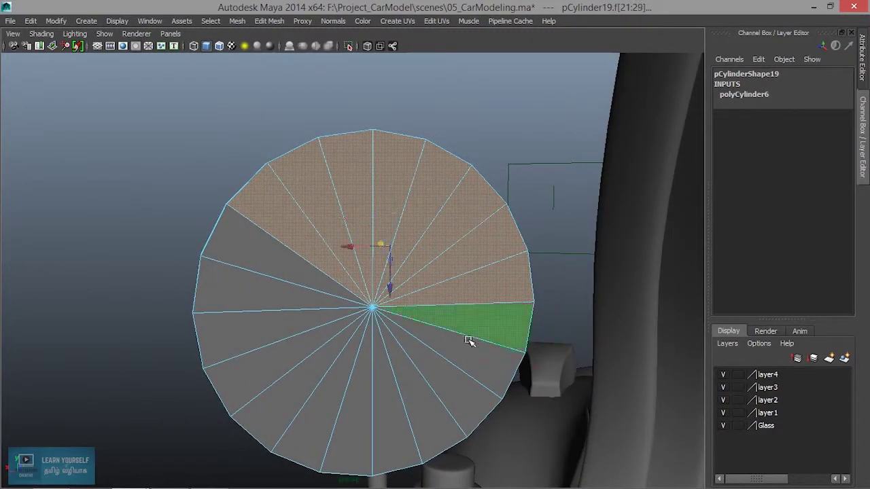
shift+click(469, 341)
shift+click(459, 357)
shift+click(446, 369)
shift+click(427, 408)
shift+click(397, 415)
shift+click(359, 423)
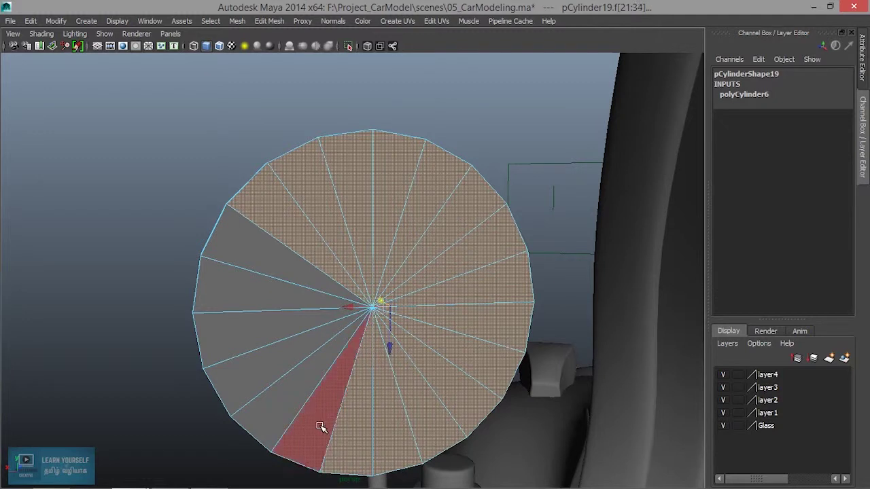
shift+click(321, 427)
shift+click(284, 407)
shift+click(247, 357)
shift+click(224, 337)
shift+click(237, 292)
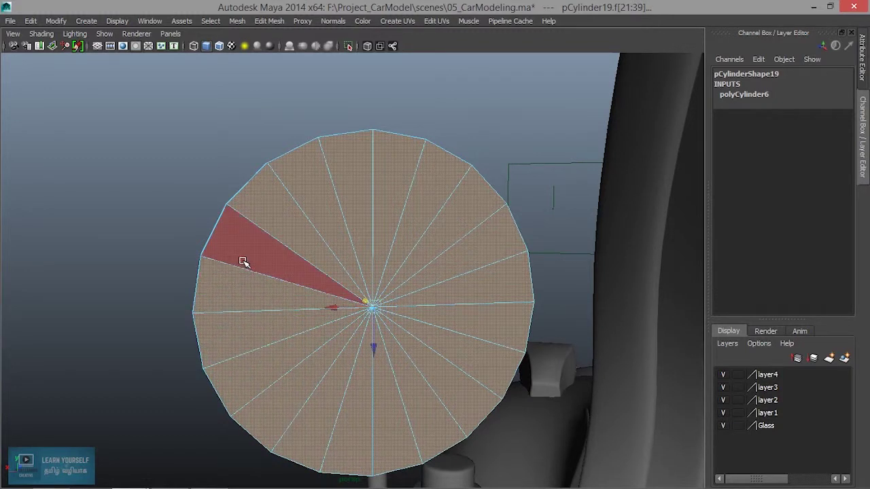
shift+click(243, 263)
Step: Extrude the selected mirror-side faces and scale them inward to leave a narrow border around the disc
alt+drag(243, 262, 408, 286)
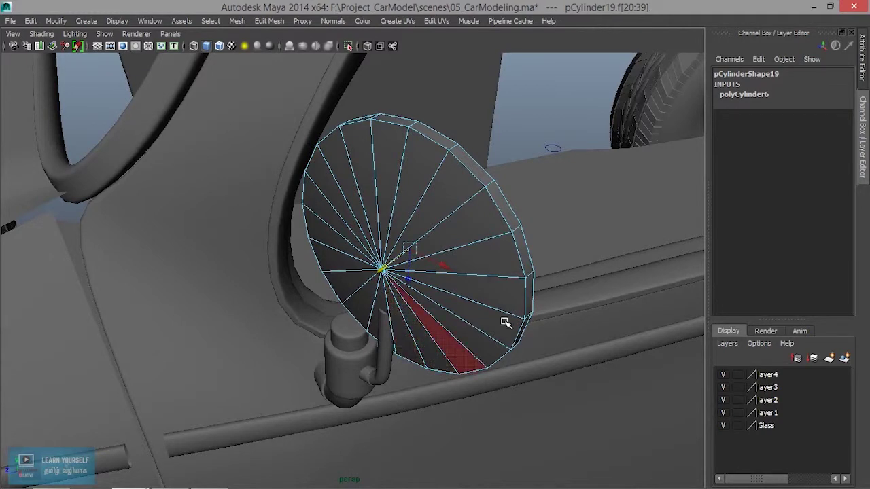
alt+drag(502, 320, 313, 297)
click(270, 21)
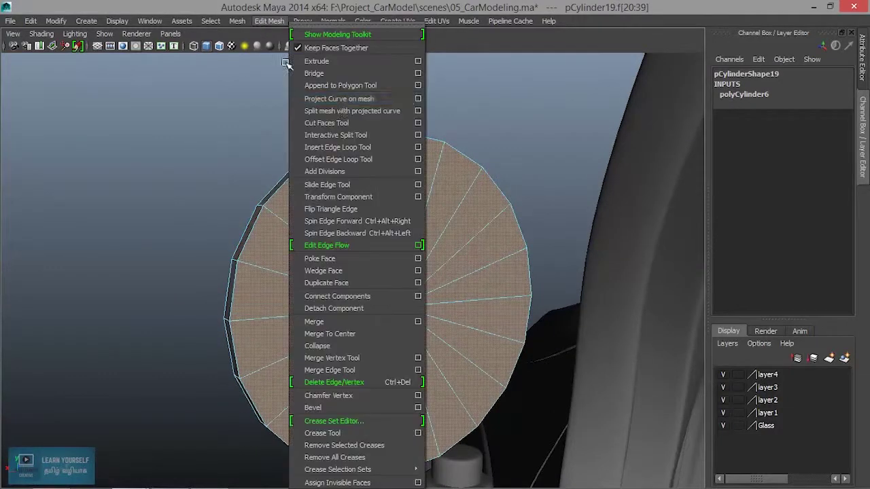
click(326, 65)
alt+drag(330, 68, 368, 244)
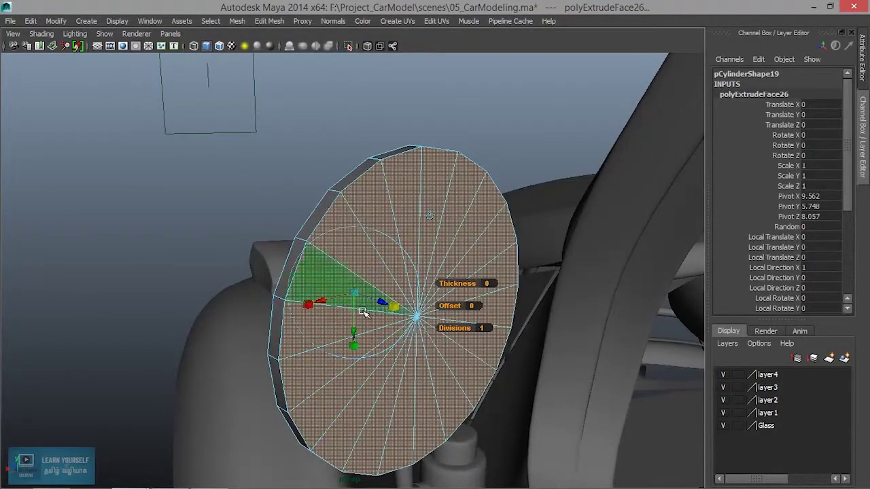
drag(355, 293, 349, 295)
mouse_move(348, 326)
alt+mouse_down()
mouse_move(362, 332)
mouse_move(350, 320)
alt+mouse_up()
Step: Extrude the inset faces inward twice, with Local Translate Z of about -0.013 and -0.026, to recess the mirror glass
key(ctrl+e)
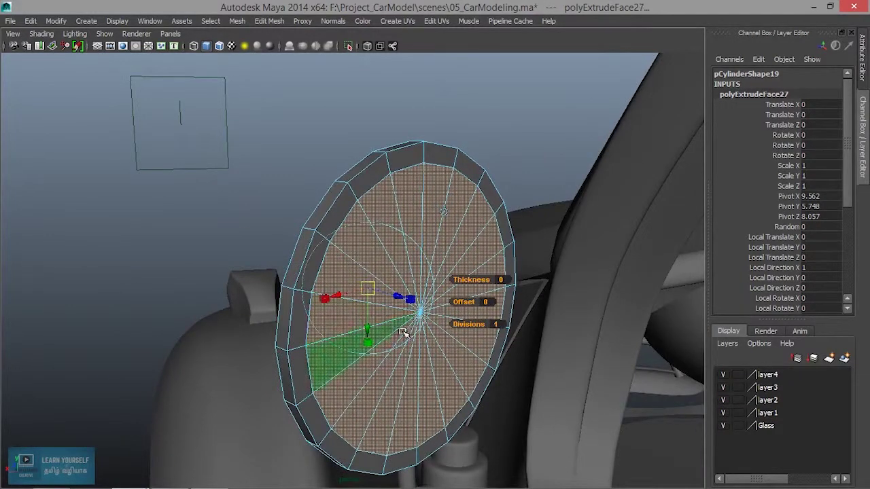
drag(394, 296, 392, 296)
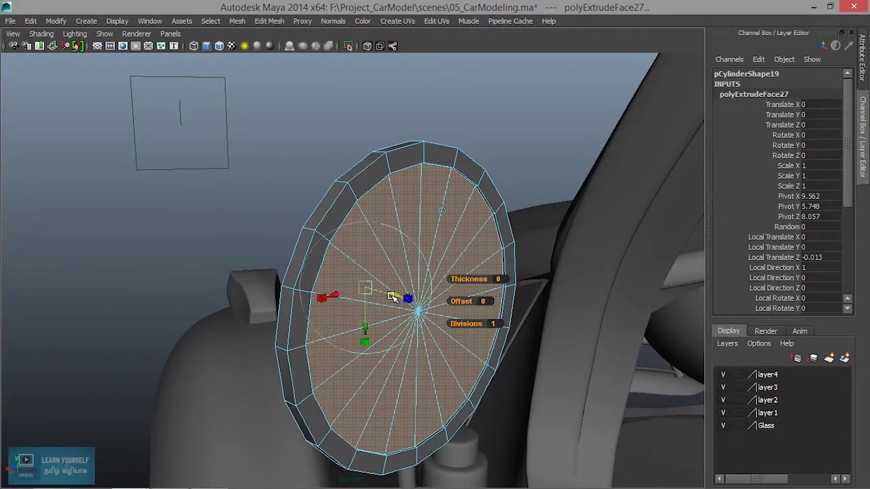
key(g)
drag(398, 297, 391, 295)
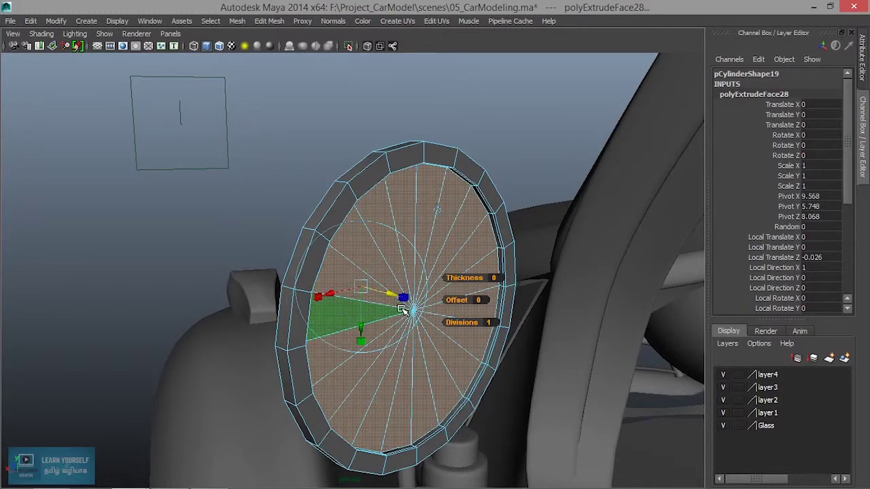
Step: Extrude the recessed faces outward with Local Translate Z of about 0.04, scale them inward, and preview the disc smoothed
key(ctrl+e)
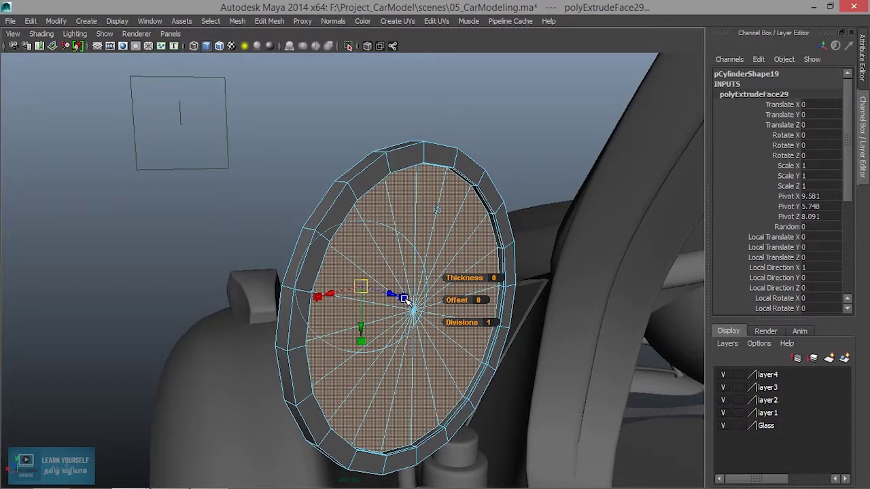
drag(391, 294, 428, 299)
key(3)
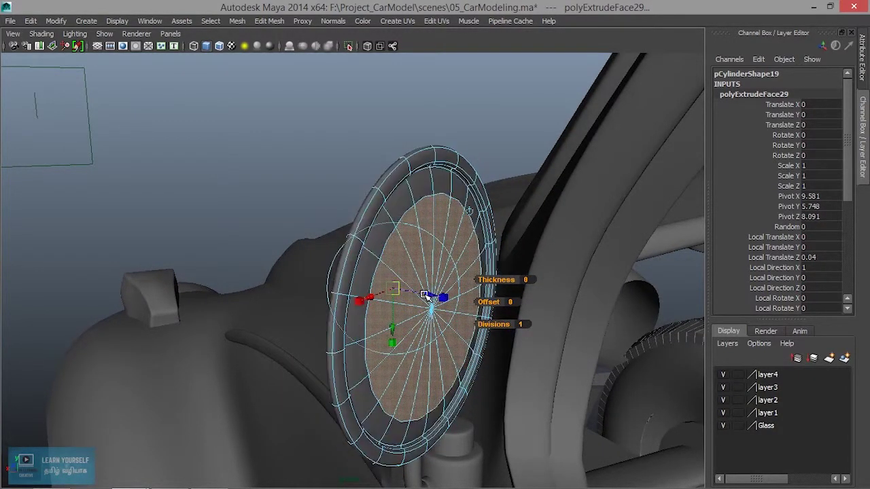
alt+drag(440, 297, 414, 203)
right_drag(413, 204, 425, 190)
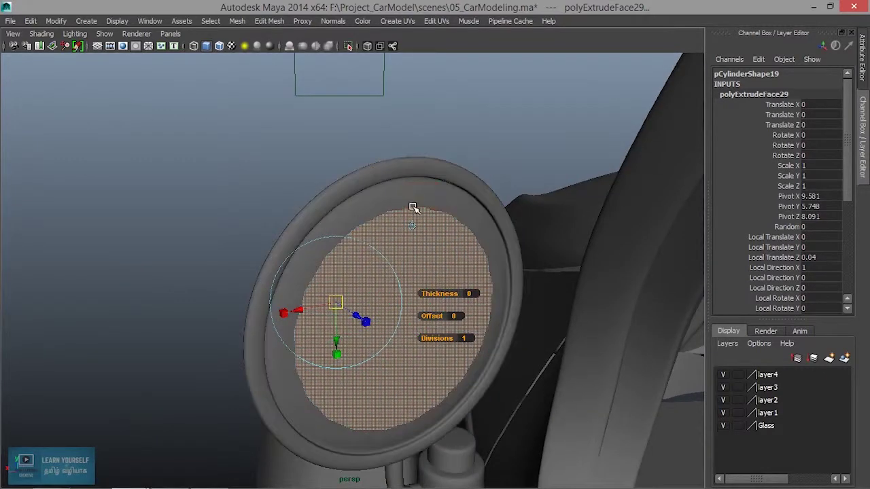
click(445, 140)
alt+drag(443, 241, 418, 250)
click(399, 263)
Step: Insert an edge loop around the disc's outer rim, close to the edge of the bulging rear side
key(1)
alt+right_drag(417, 250, 491, 274)
alt+middle_drag(492, 274, 419, 288)
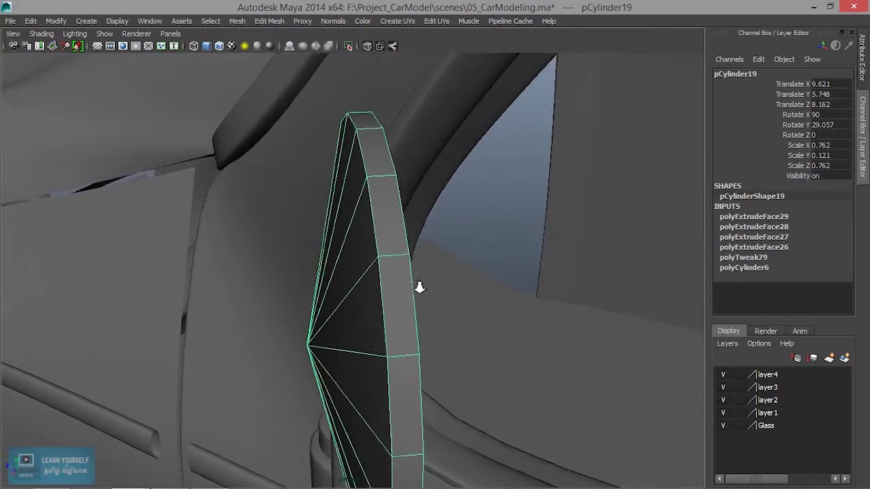
alt+drag(419, 288, 405, 272)
click(272, 22)
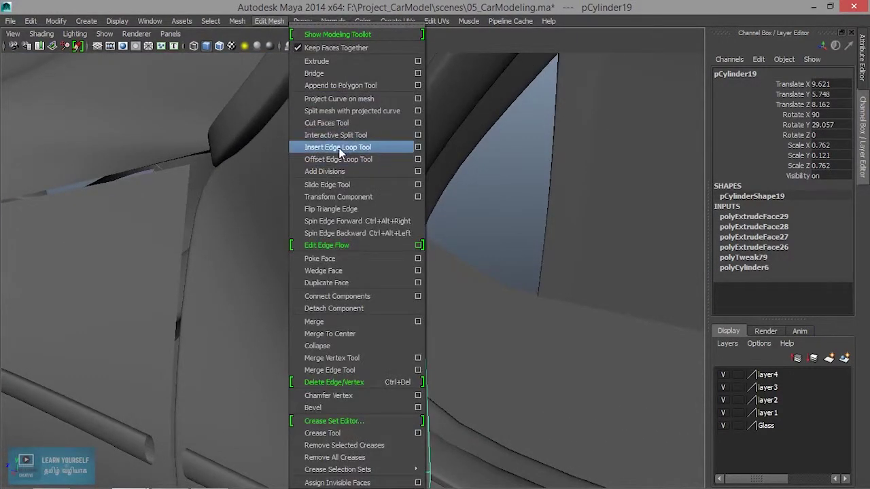
click(340, 148)
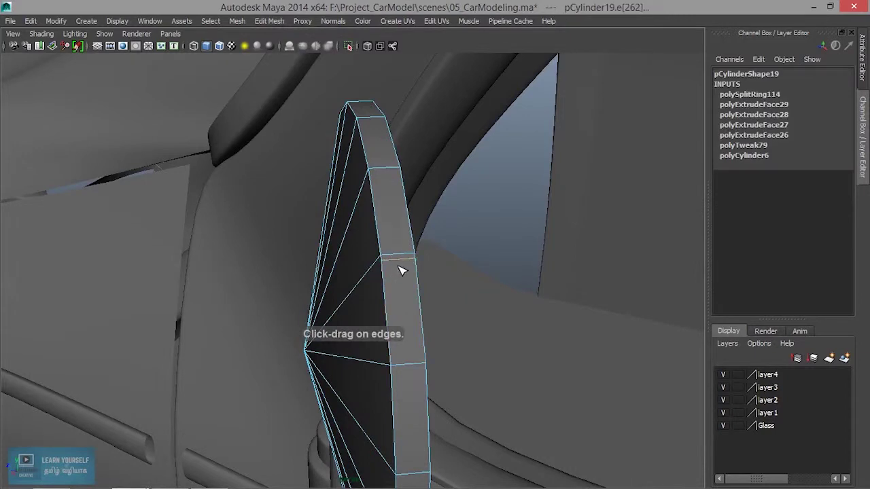
scroll(456, 291, up, 4)
drag(419, 252, 401, 178)
key(3)
key(ctrl+z)
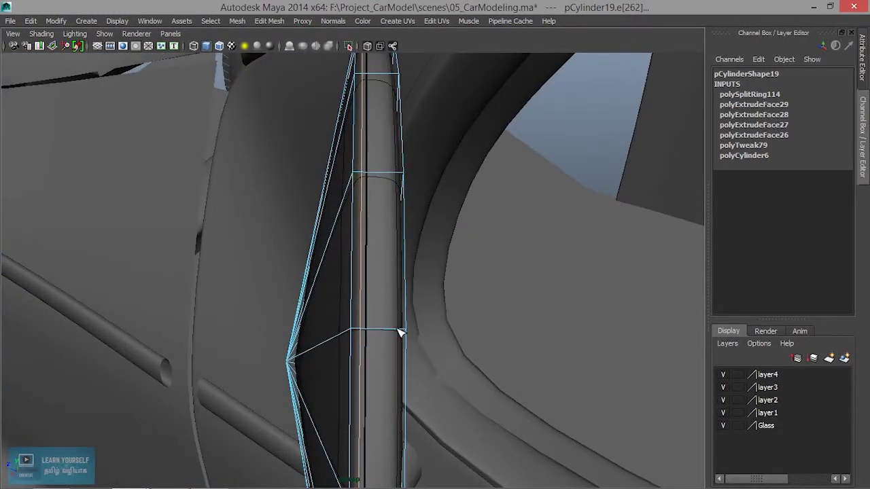
drag(401, 333, 403, 335)
key(ctrl+z)
alt+right_drag(389, 333, 427, 351)
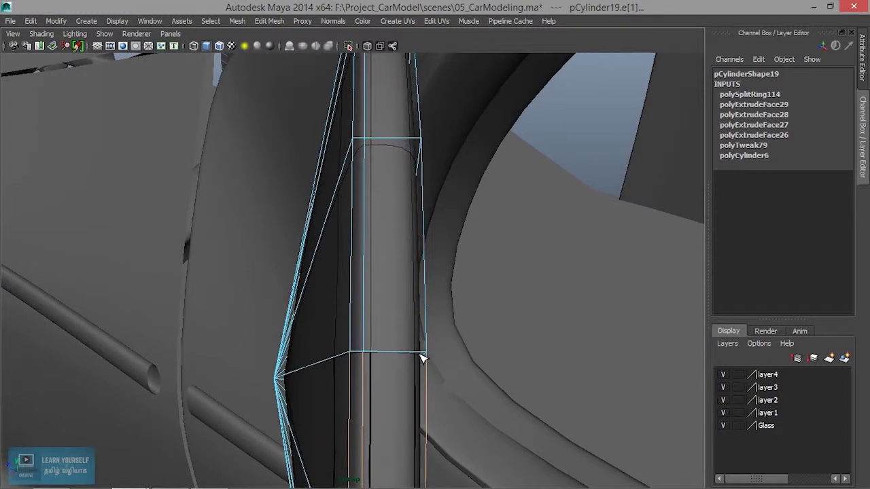
key(3)
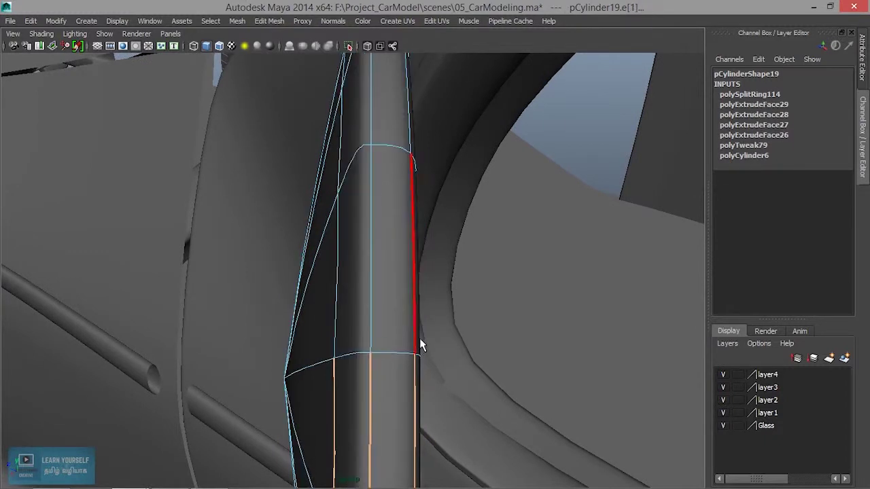
key(1)
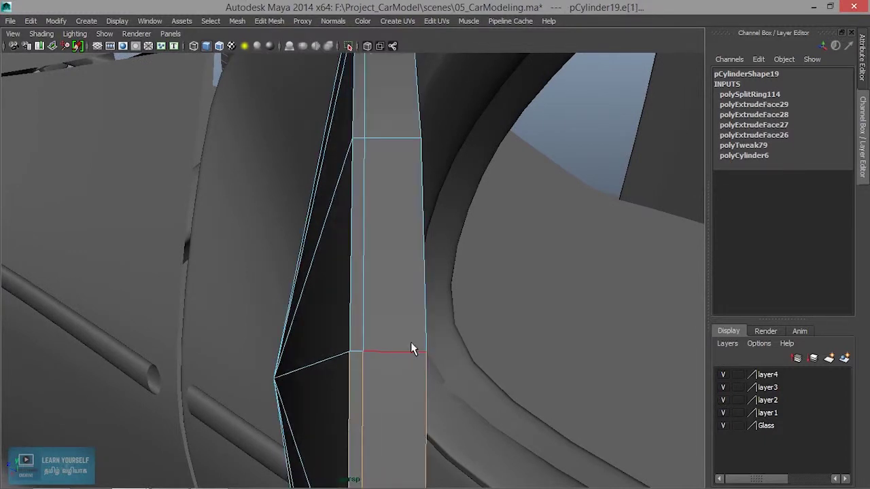
key(g)
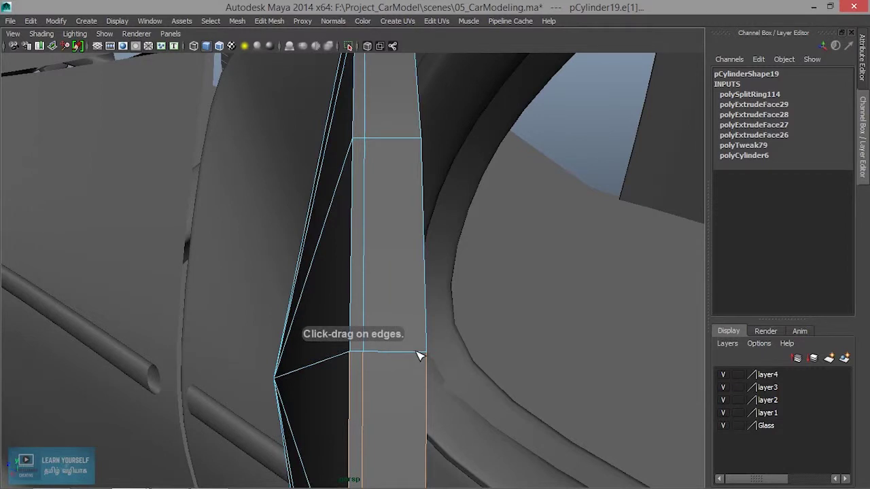
drag(419, 355, 407, 299)
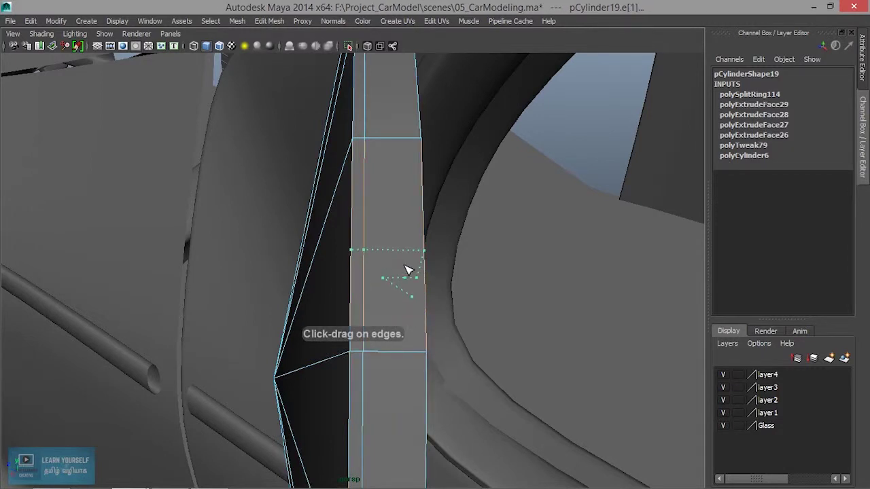
drag(404, 266, 405, 267)
key(ctrl+z)
Step: Insert a second edge loop around the outer rim close to its mirror-side edge, and preview the disc smoothed
alt+drag(408, 303, 404, 272)
alt+right_drag(405, 267, 425, 269)
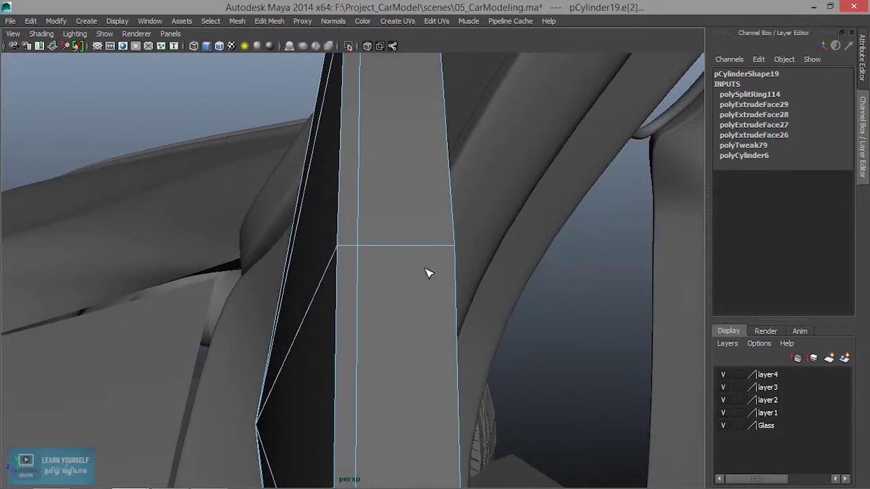
click(442, 251)
alt+drag(443, 253, 352, 320)
key(3)
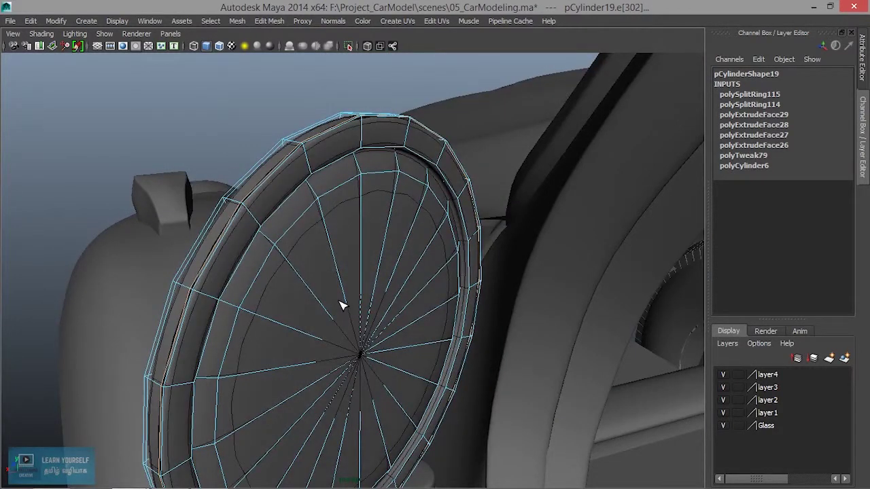
Step: Insert an edge loop along the inner edge of the mirror-side border, smooth the disc, and deselect it in object mode
alt+right_drag(318, 211, 406, 270)
alt+drag(401, 270, 221, 212)
alt+middle_drag(221, 212, 311, 313)
alt+right_drag(311, 313, 309, 347)
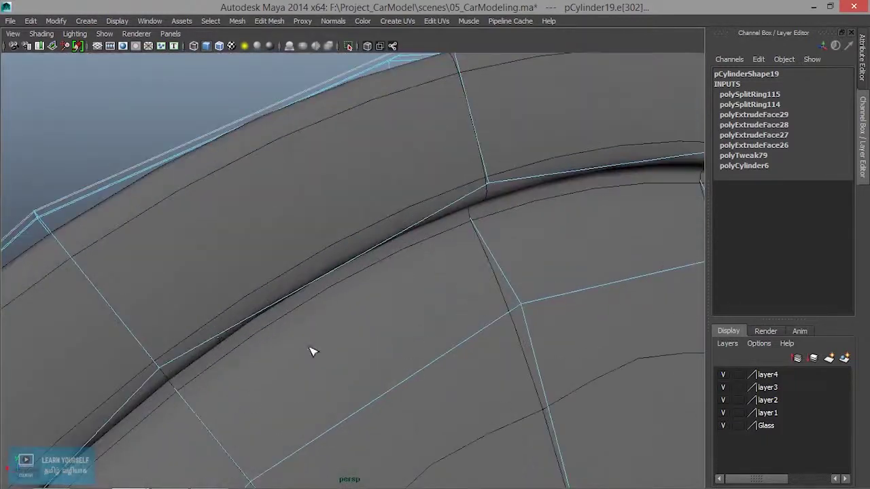
click(156, 362)
scroll(160, 363, down, 3)
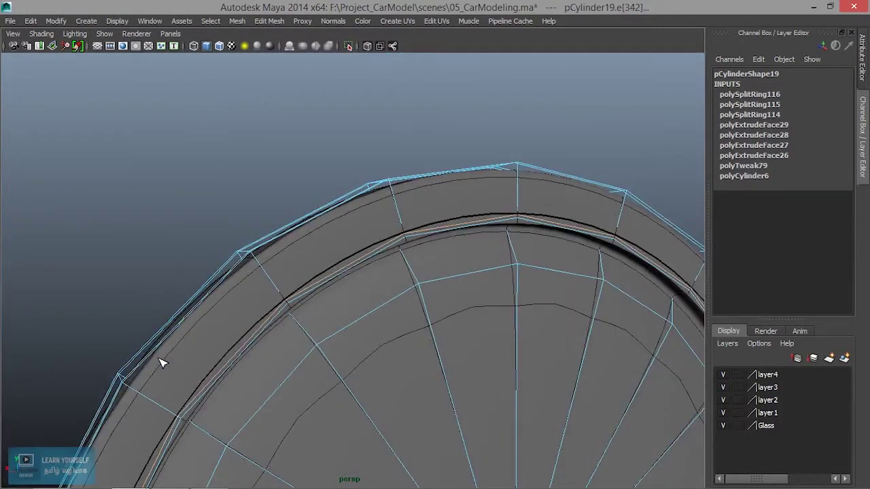
alt+drag(340, 384, 326, 353)
key(3)
right_drag(334, 311, 398, 183)
click(278, 140)
Step: Examine the finished mirror's shape and proportions against the car from the front and from behind
scroll(311, 258, down, 5)
scroll(312, 257, down, 5)
alt+drag(333, 361, 466, 392)
scroll(466, 393, up, 3)
scroll(376, 412, down, 5)
alt+drag(377, 413, 359, 401)
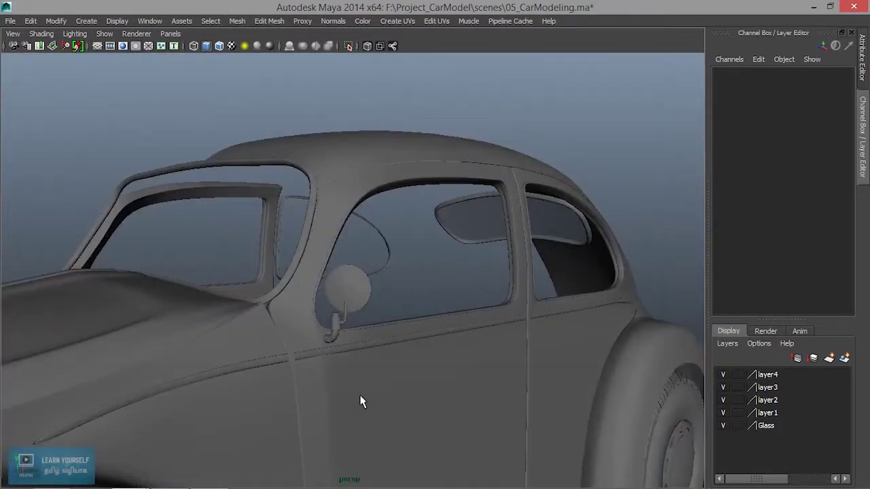
alt+drag(403, 362, 307, 367)
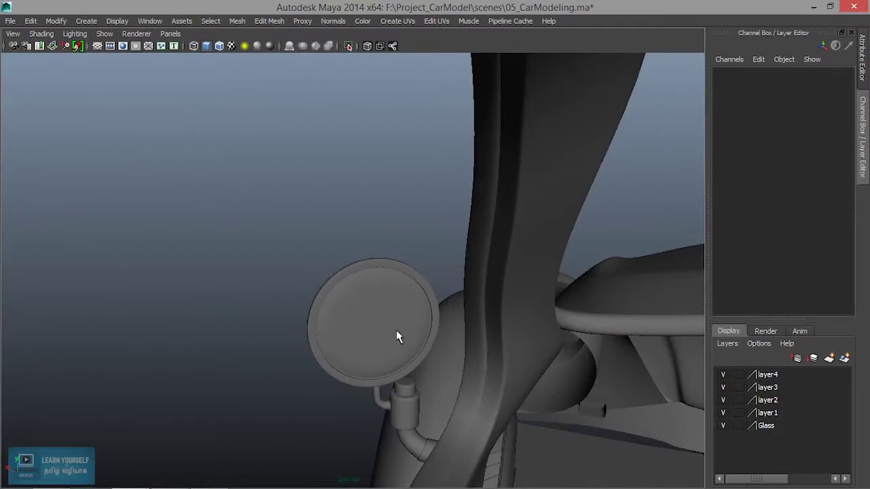
Step: Select the full ring of faces around the outer edge of the recessed mirror glass
click(399, 336)
alt+drag(398, 335, 375, 351)
alt+right_drag(374, 351, 453, 397)
alt+middle_drag(452, 397, 427, 301)
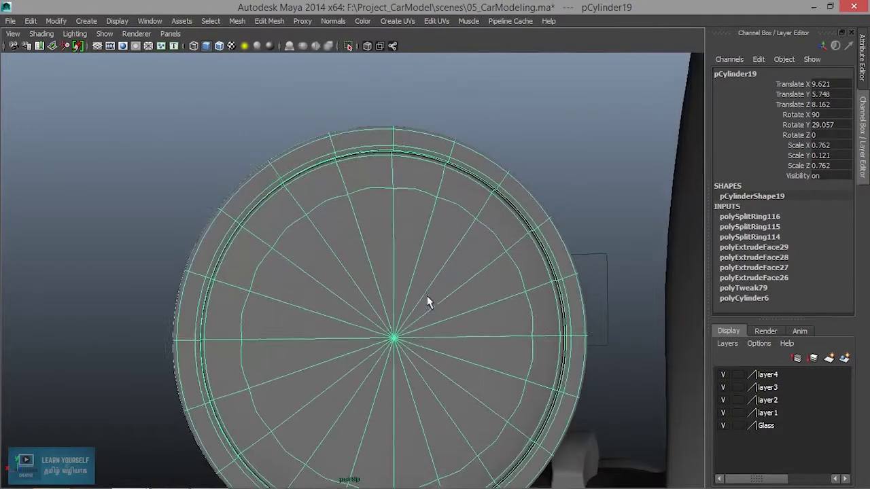
right_drag(424, 199, 426, 231)
click(326, 189)
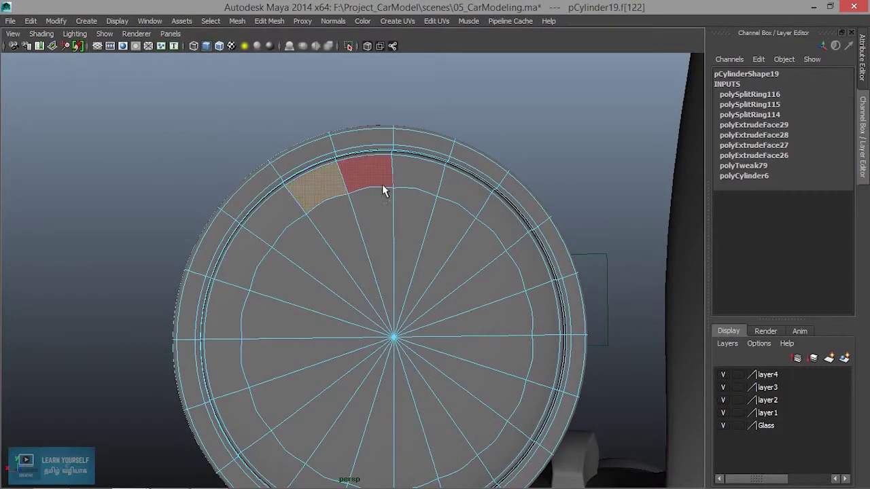
shift+double_click(372, 180)
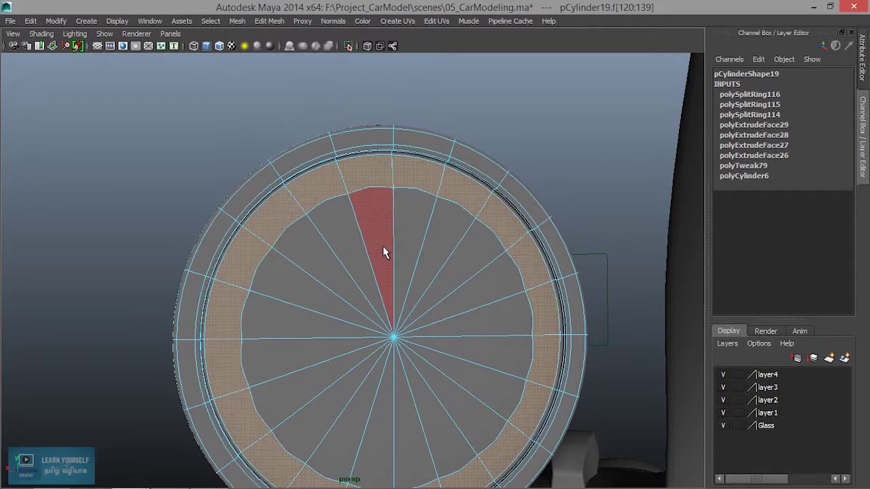
Step: Add all the triangular faces around the centre of the mirror glass to the face selection
shift+click(410, 262)
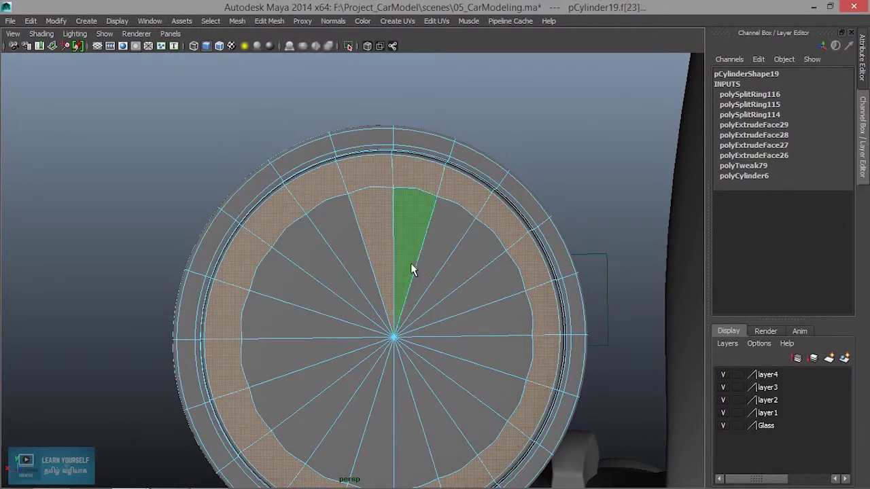
shift+double_click(487, 330)
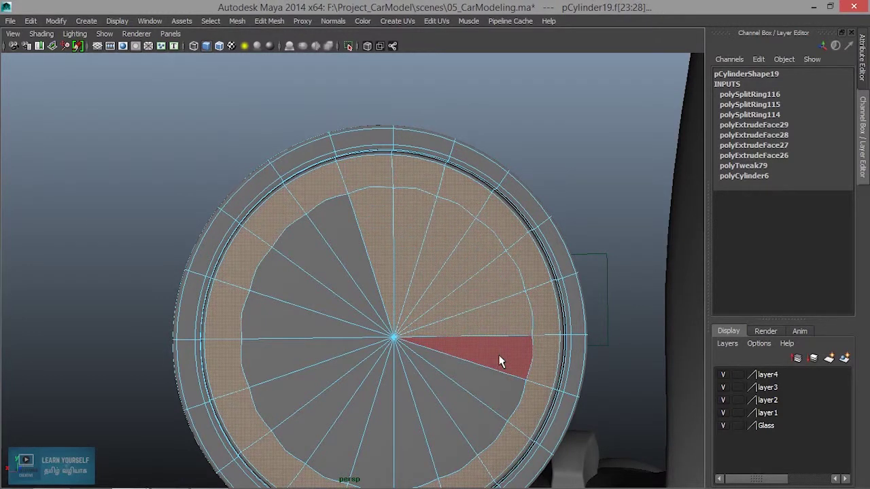
shift+double_click(393, 429)
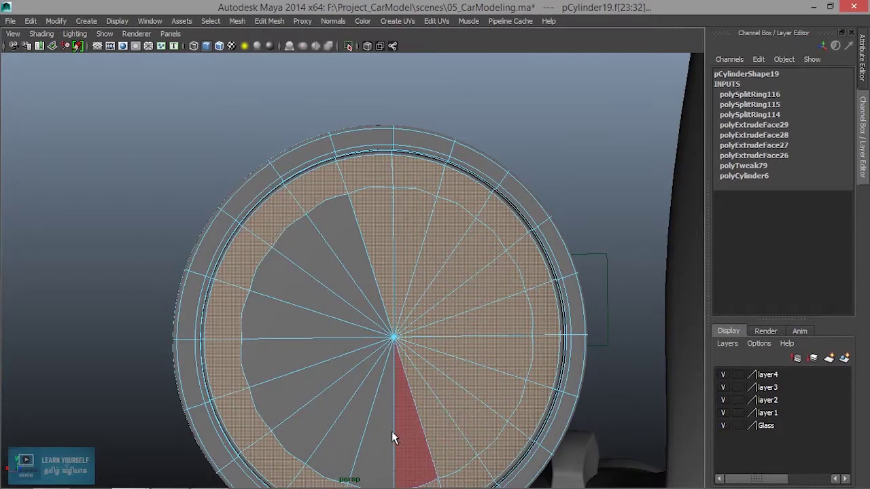
shift+click(343, 432)
shift+click(320, 424)
shift+click(282, 377)
shift+click(277, 358)
shift+click(286, 331)
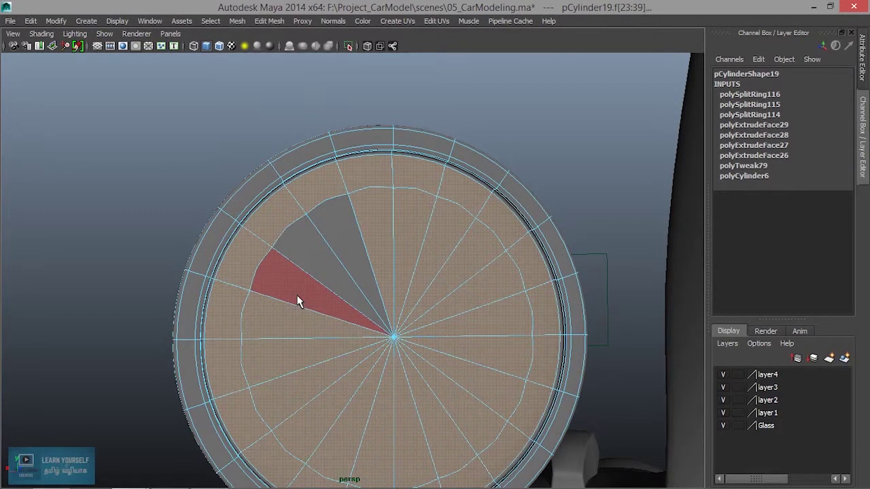
shift+click(297, 292)
shift+click(324, 261)
shift+click(352, 247)
Step: Extract the selected glass faces from the mirror head as a separate mesh and clear the selection
scroll(352, 320, down, 5)
alt+drag(352, 326, 601, 343)
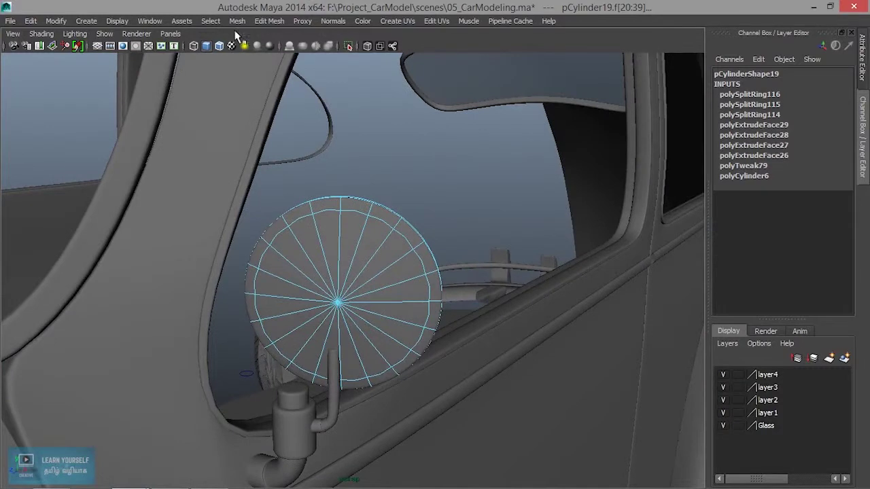
click(235, 24)
click(276, 71)
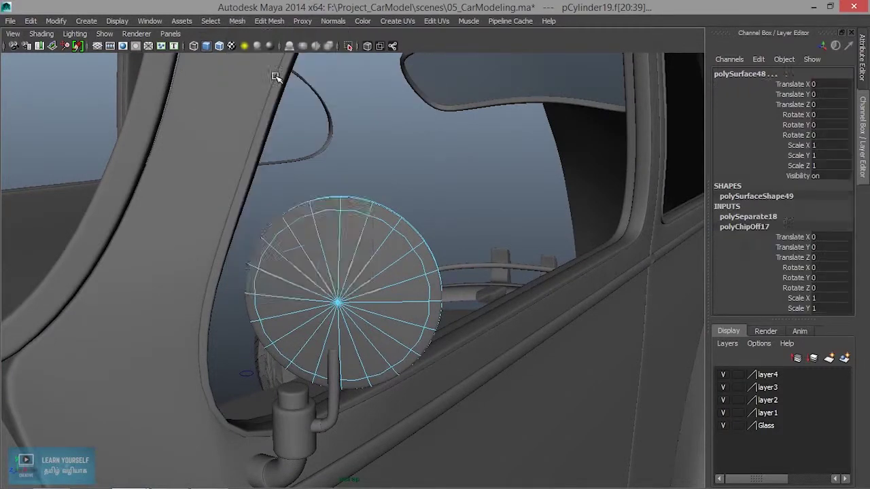
click(384, 139)
alt+drag(384, 139, 321, 230)
Step: Return to object mode and move the mirror housing and glass together to Translate Y 0.666
click(383, 256)
key(F11)
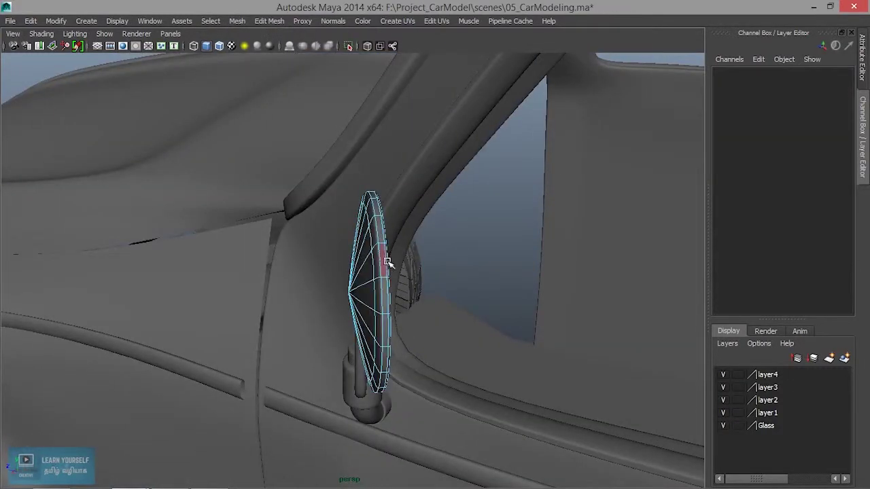
alt+drag(444, 271, 310, 293)
right_drag(398, 275, 428, 216)
click(382, 294)
click(136, 317)
alt+drag(136, 317, 315, 301)
click(388, 320)
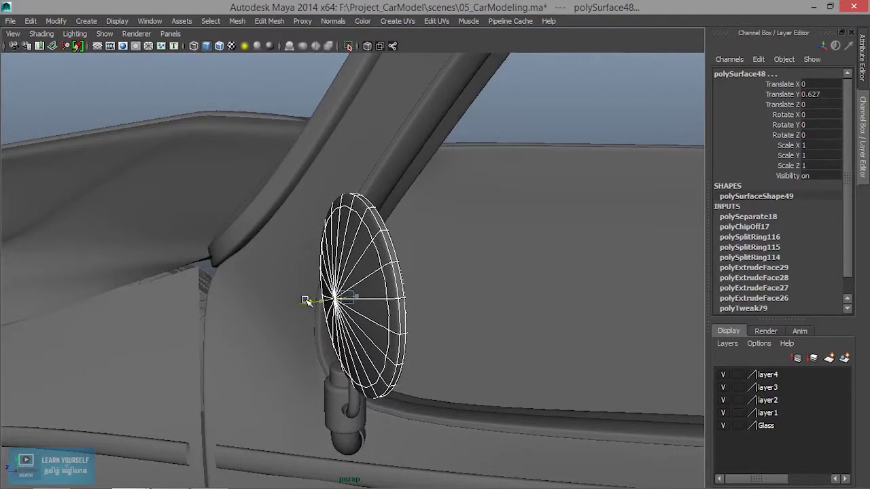
alt+drag(306, 300, 248, 358)
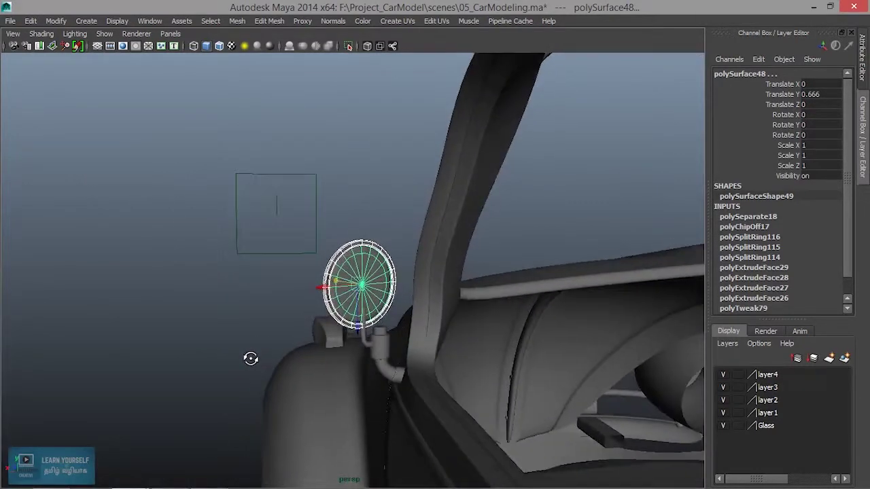
alt+right_drag(249, 358, 459, 425)
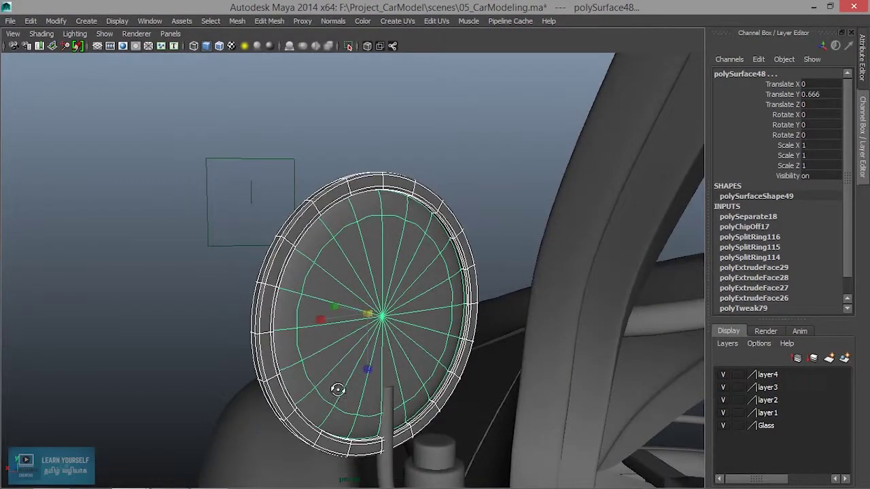
Step: Deepen the mirror housing by scaling it to 1.212 in Y
alt+drag(338, 389, 357, 320)
click(358, 319)
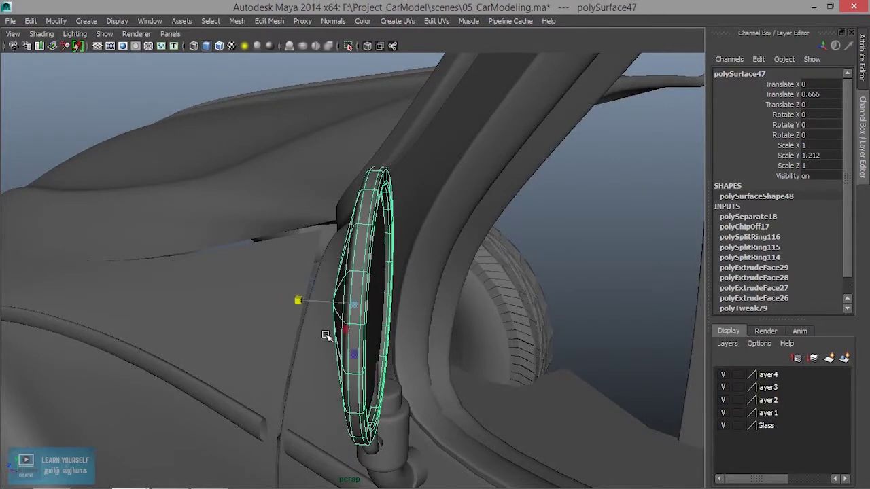
alt+drag(325, 335, 363, 363)
Step: Move the mirror glass within its rim, then shift it together with the housing until the glass is at Translate Y 0.403
click(395, 312)
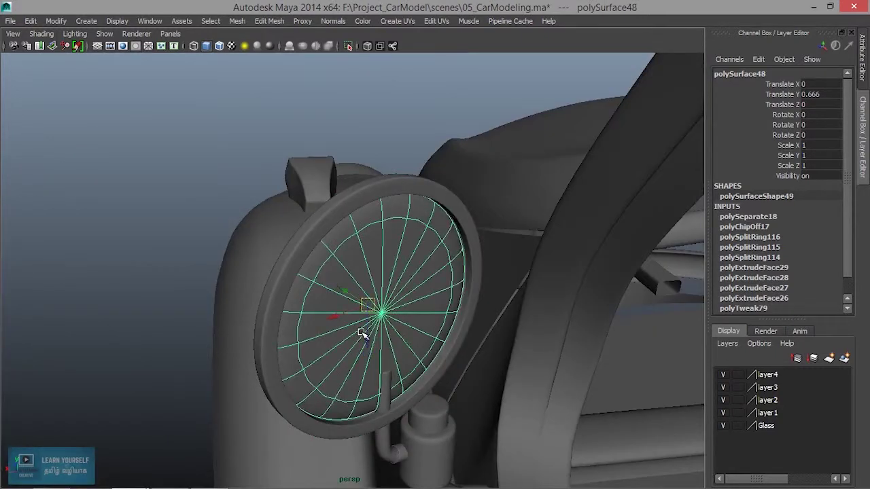
drag(344, 286, 347, 288)
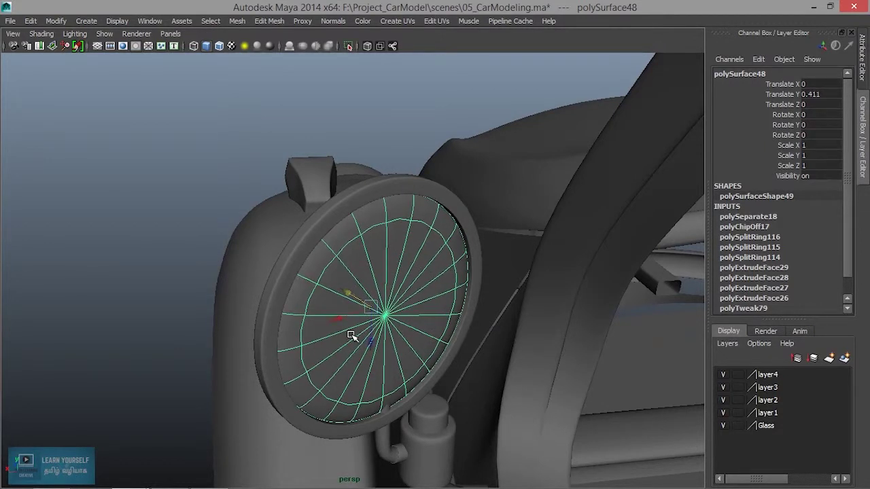
alt+drag(351, 336, 338, 297)
mouse_move(364, 332)
alt+mouse_down()
mouse_move(331, 317)
mouse_move(341, 347)
mouse_move(354, 345)
mouse_move(356, 327)
alt+mouse_up()
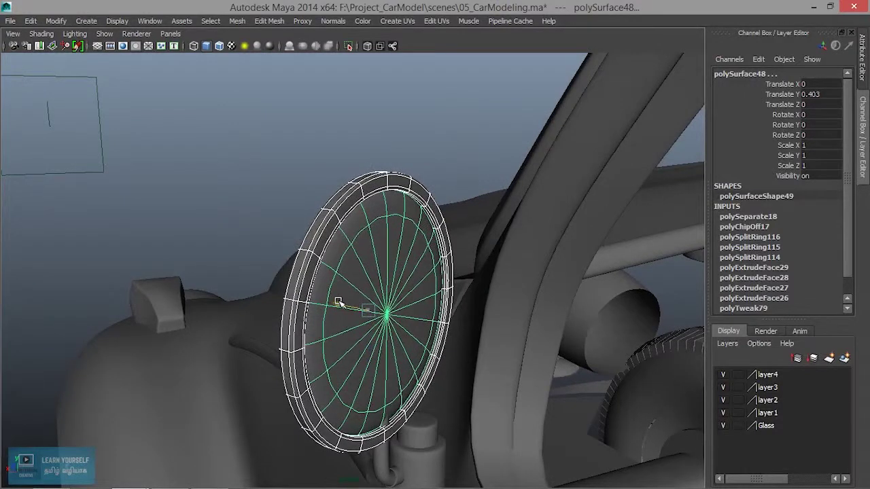
click(277, 213)
Step: Show the last hidden car parts again and clear the selection
alt+drag(277, 212, 459, 336)
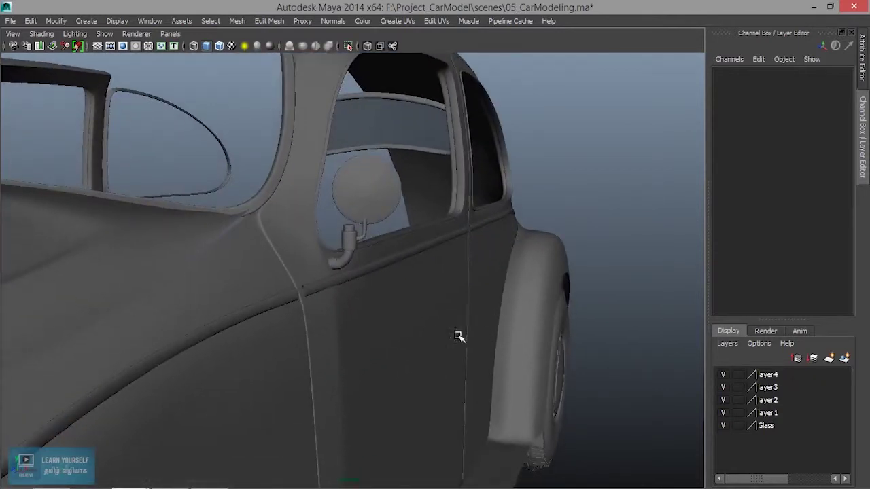
alt+right_drag(459, 336, 421, 373)
alt+drag(422, 373, 437, 375)
alt+middle_drag(437, 376, 166, 309)
alt+right_drag(165, 309, 469, 409)
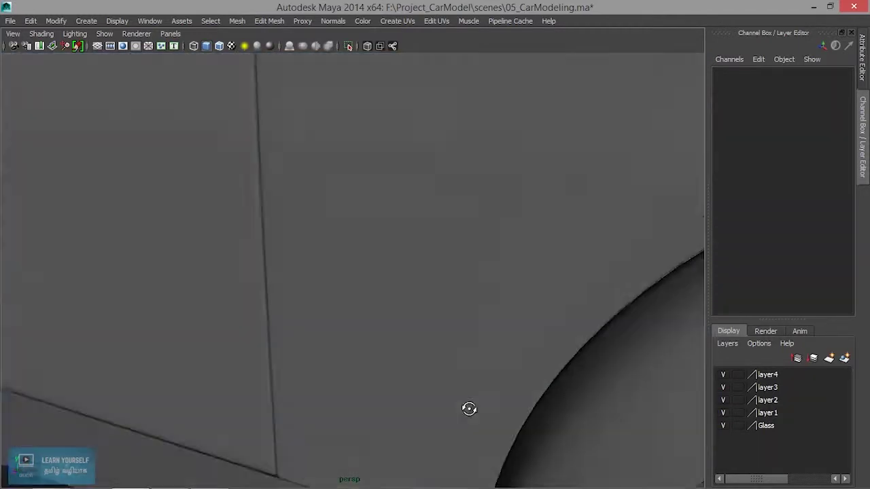
alt+drag(469, 409, 462, 431)
alt+middle_drag(462, 431, 420, 332)
key(ctrl+shift+h)
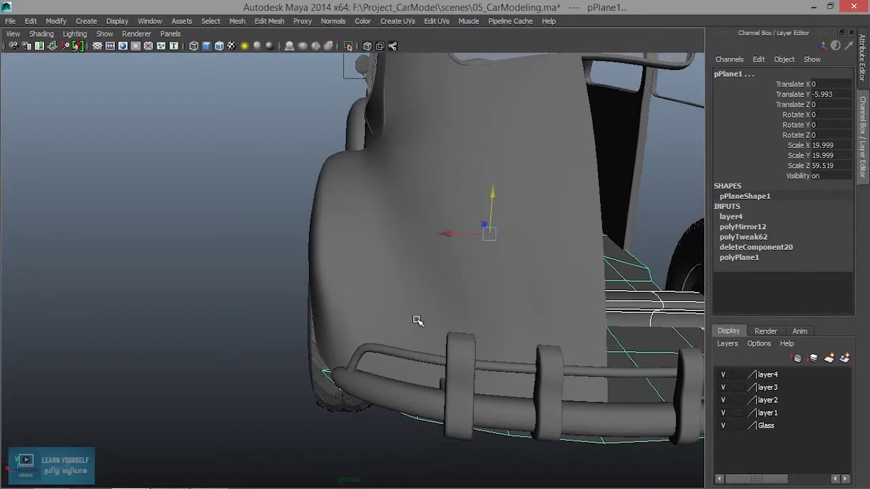
click(362, 226)
Step: Duplicate the front fender's indicator light group and move the copy toward the car's rear, to Translate Z -19.619
alt+drag(362, 227, 450, 301)
click(290, 212)
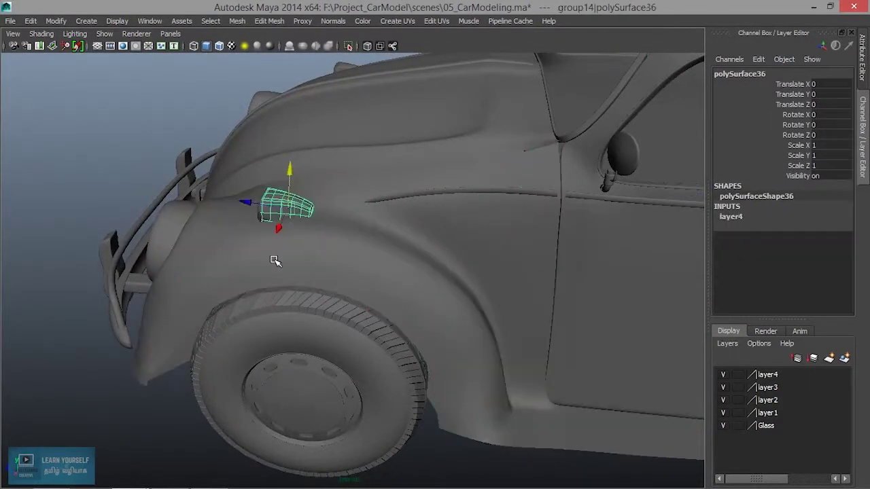
alt+drag(276, 259, 301, 278)
click(289, 256)
key(ctrl+d)
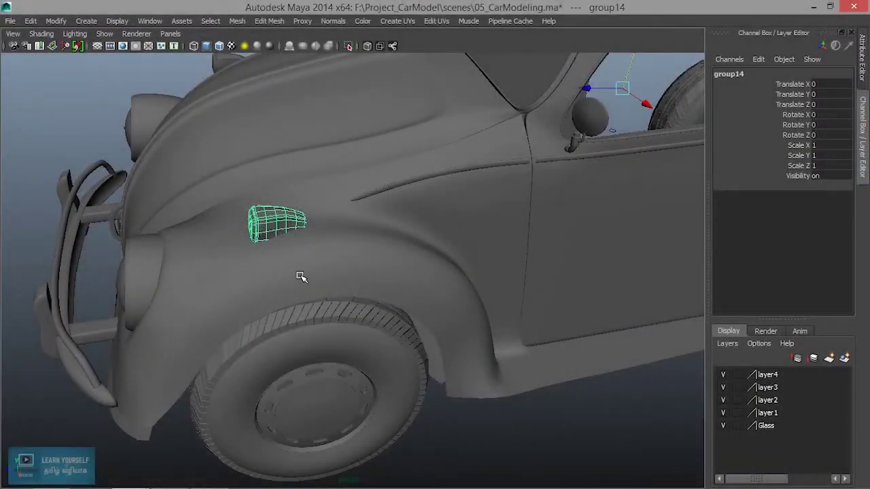
alt+drag(301, 276, 351, 317)
scroll(354, 310, up, 3)
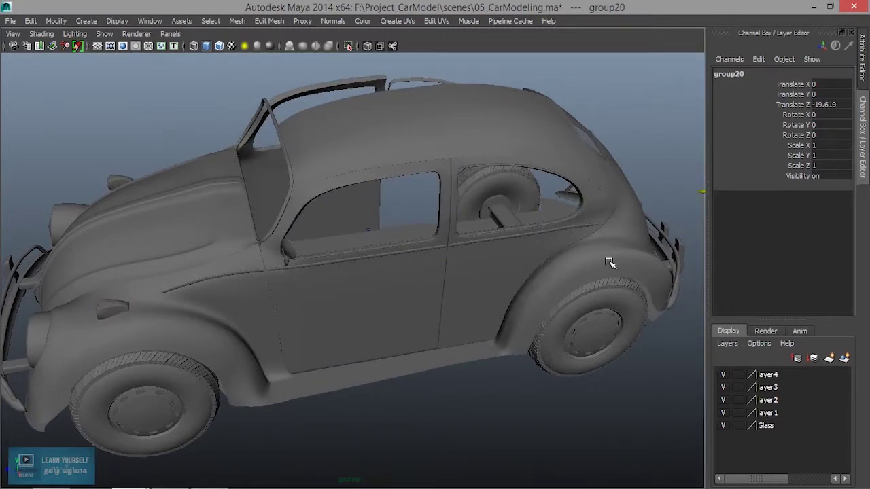
Step: Center the duplicated light group's pivot and move the group onto the rear fender at Translate Z -22.539
alt+drag(610, 262, 201, 137)
click(55, 21)
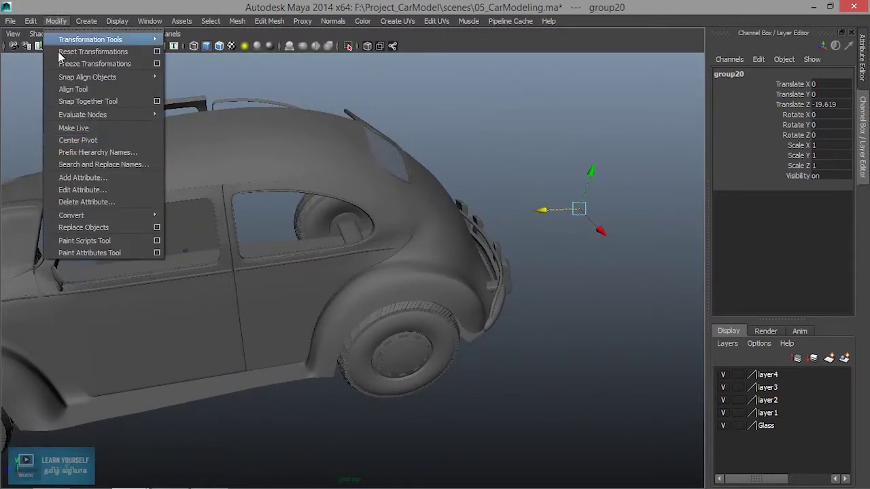
click(85, 141)
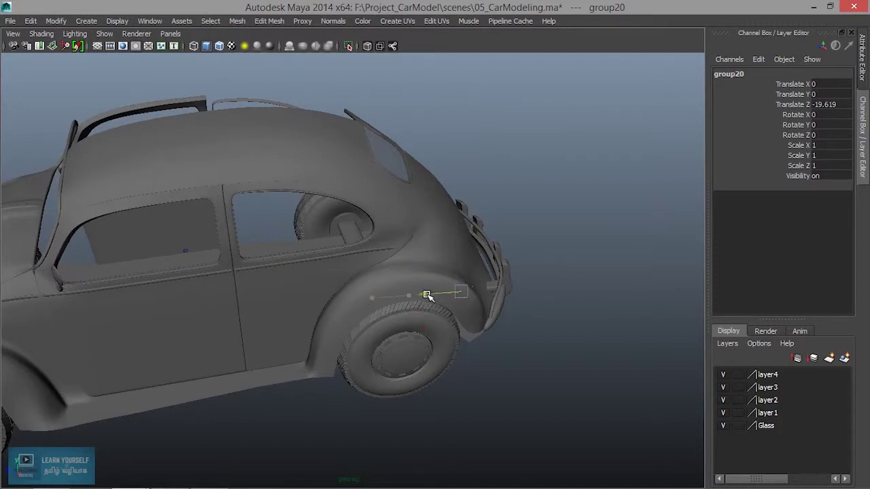
key(f)
alt+drag(433, 294, 352, 291)
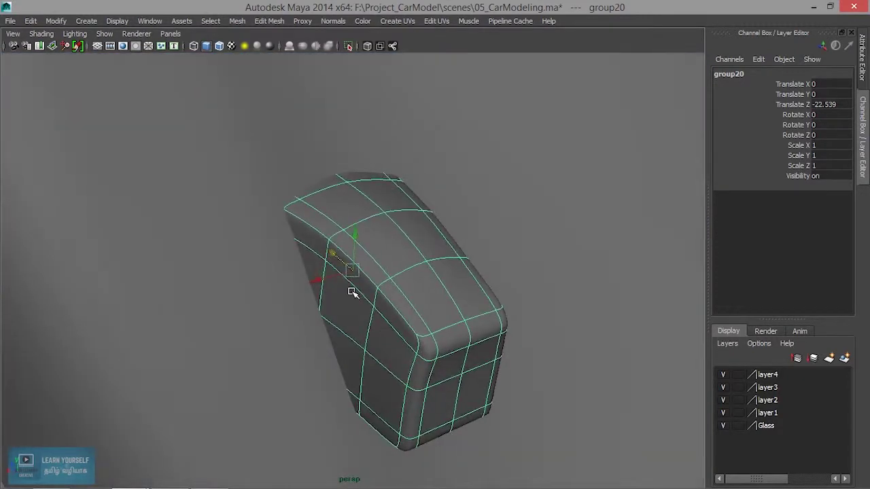
Step: Delete the lens piece from the duplicated light on the rear fender
scroll(351, 291, down, 5)
alt+drag(400, 312, 472, 365)
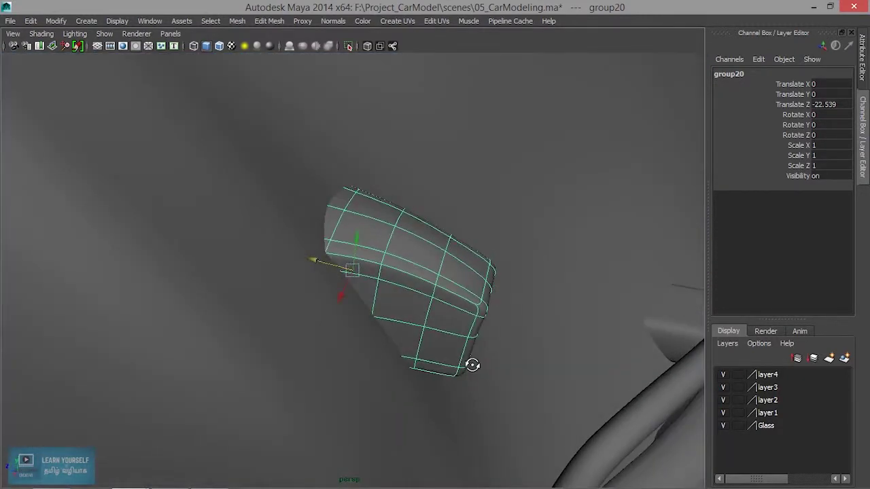
alt+drag(338, 284, 447, 249)
click(446, 248)
right_click(448, 250)
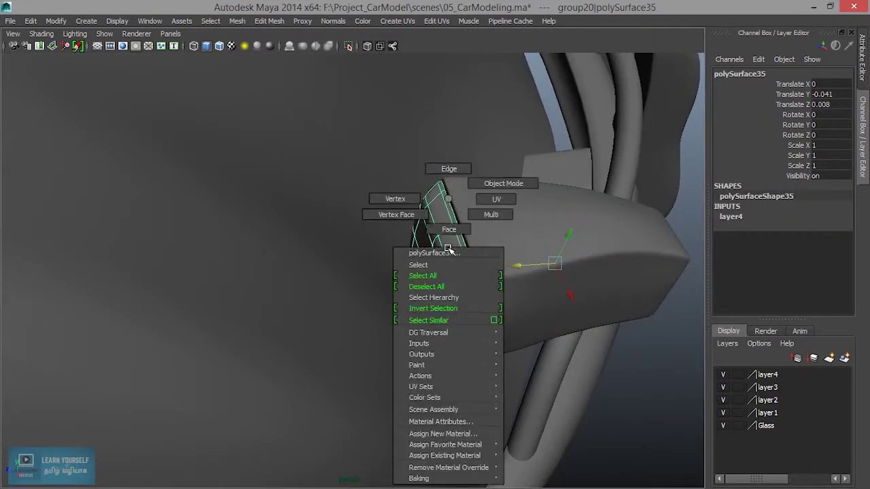
click(503, 184)
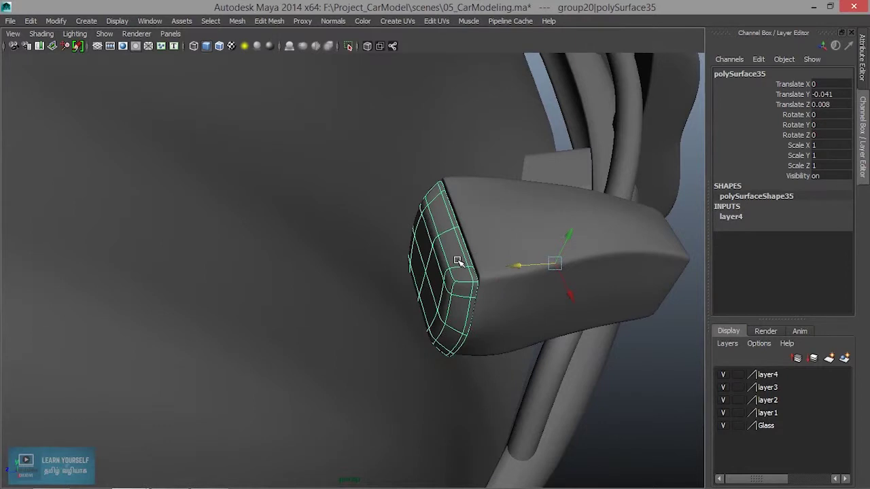
key(Delete)
Step: Move the remaining light housing on the rear fender to Translate X -0.093 and Translate Z 0.694
click(511, 307)
alt+drag(532, 301, 463, 279)
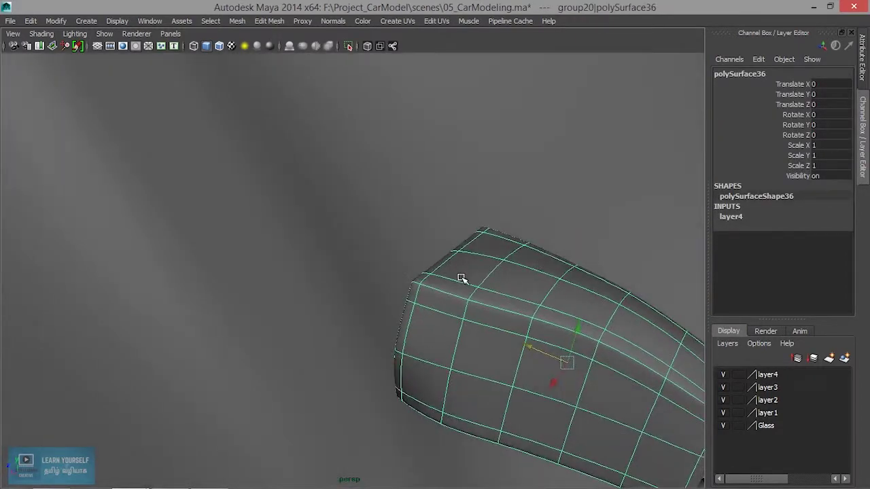
alt+middle_drag(462, 279, 341, 185)
drag(400, 243, 252, 198)
scroll(263, 232, down, 8)
alt+drag(264, 233, 219, 242)
alt+right_drag(149, 210, 418, 333)
alt+drag(336, 291, 372, 300)
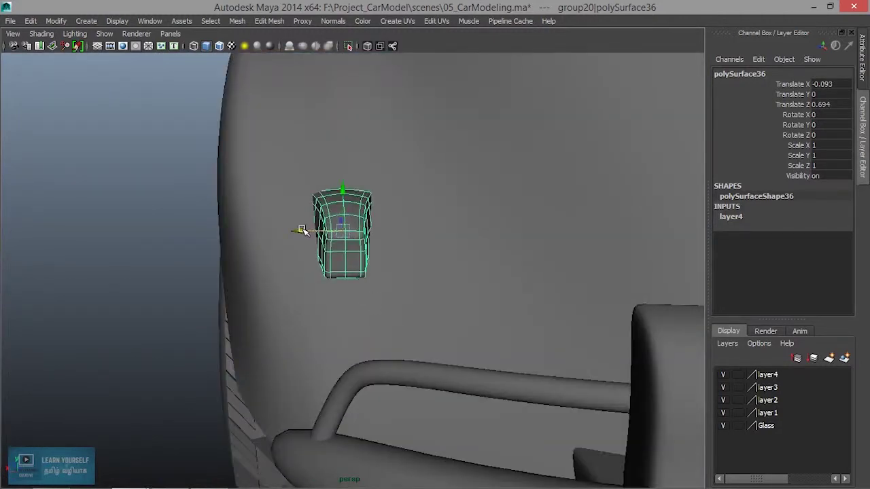
Step: Tilt the rear light housing to Rotate X 20.123 to follow the fender's slope
key(e)
drag(348, 219, 342, 194)
click(194, 268)
alt+drag(194, 267, 372, 254)
click(376, 282)
Step: Reposition the tilted light housing against the rear fender at Translate Y -0.097 and Translate Z 0.952
key(w)
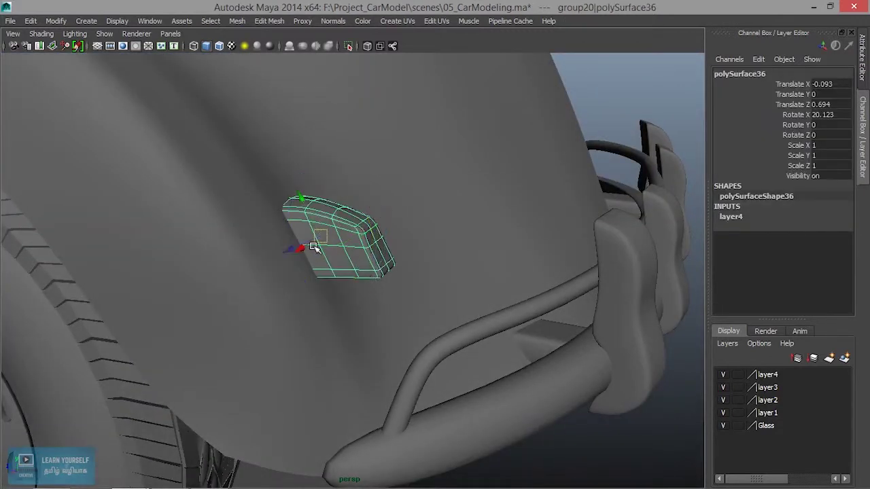
alt+drag(292, 256, 331, 228)
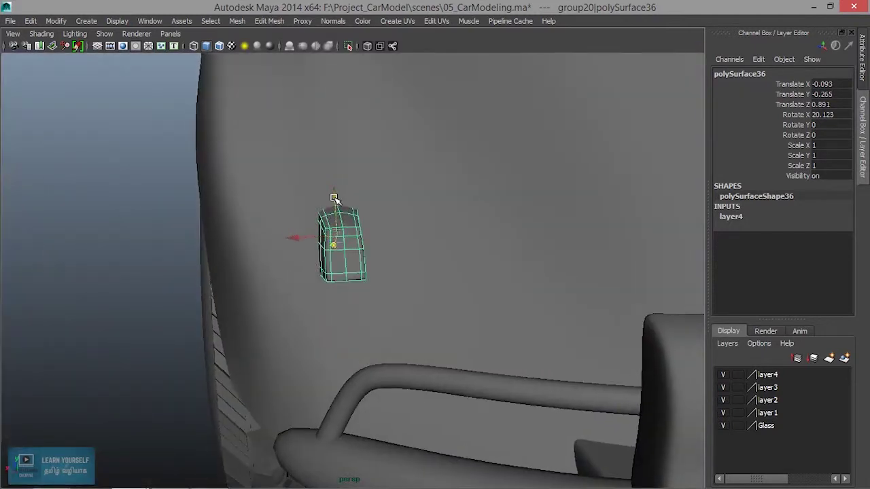
drag(333, 198, 332, 188)
alt+drag(352, 233, 363, 272)
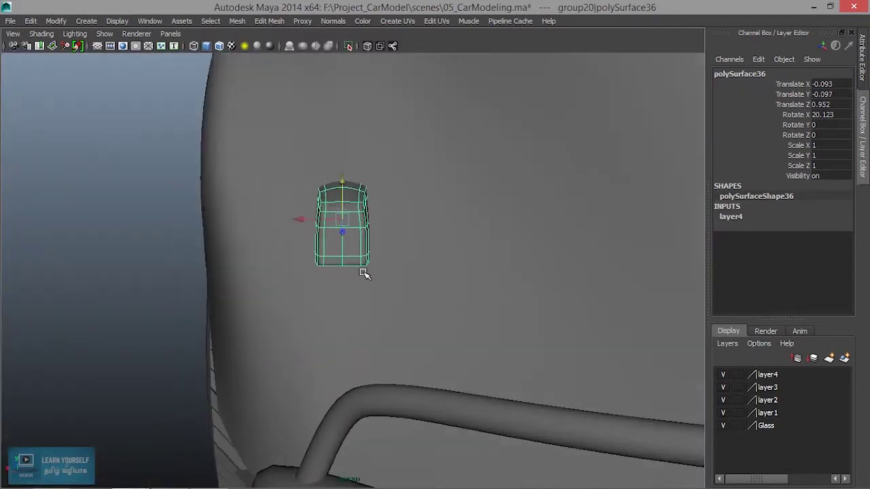
Step: Turn off the smooth preview on the rear light housing
key(1)
alt+drag(315, 238, 330, 230)
alt+middle_drag(331, 230, 339, 263)
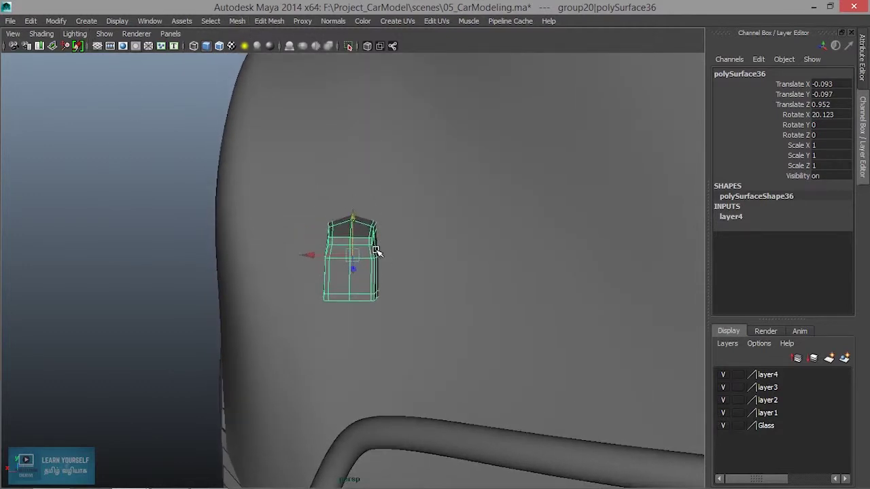
Step: Restore the full interface and add a lattice deformer to the rear light housing
key(ctrl+space)
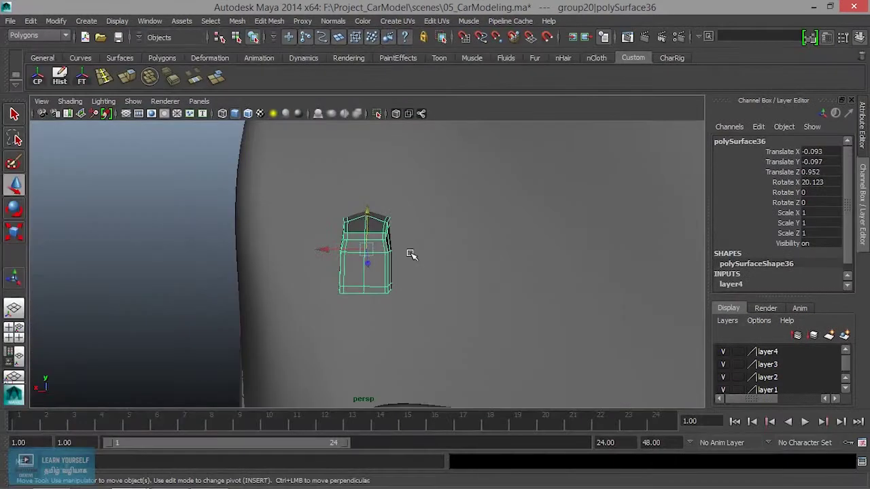
click(49, 35)
click(48, 47)
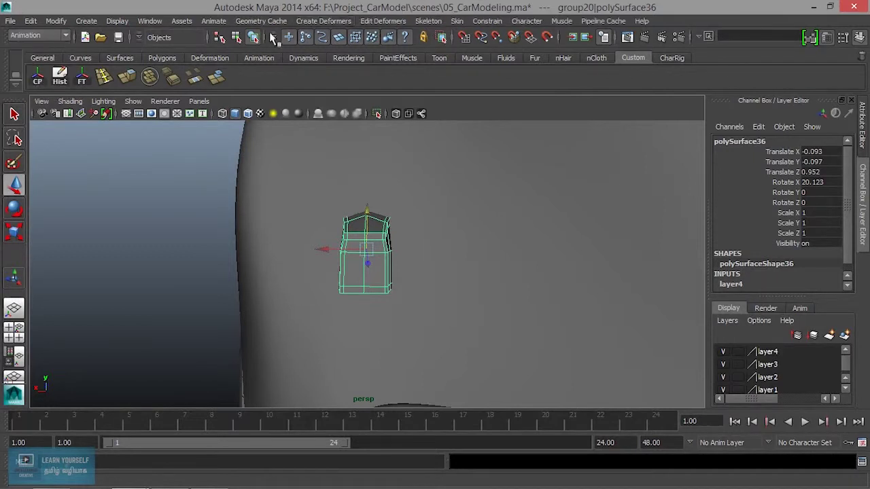
click(304, 22)
click(335, 55)
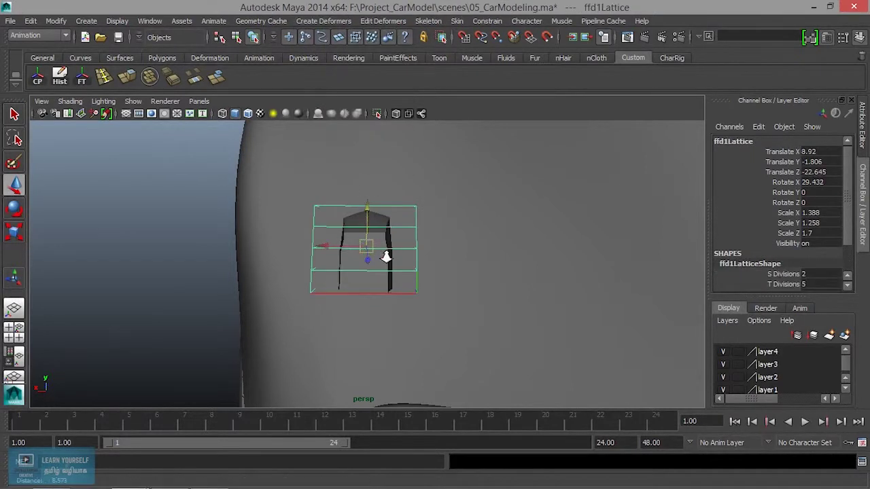
Step: Set the lattice divisions on the light housing to S 5, T 4 and U 5
scroll(386, 257, up, 2)
click(797, 284)
middle_drag(575, 268, 512, 253)
scroll(824, 288, down, 2)
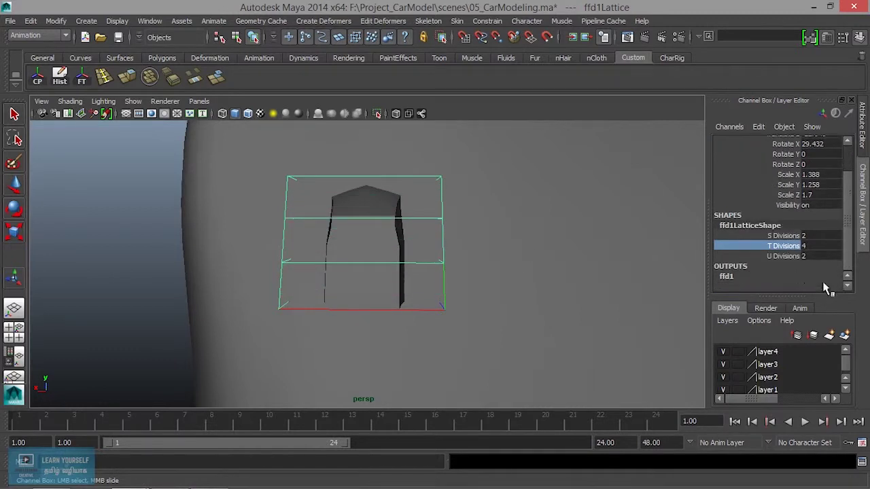
click(785, 256)
middle_drag(575, 265, 535, 253)
click(782, 236)
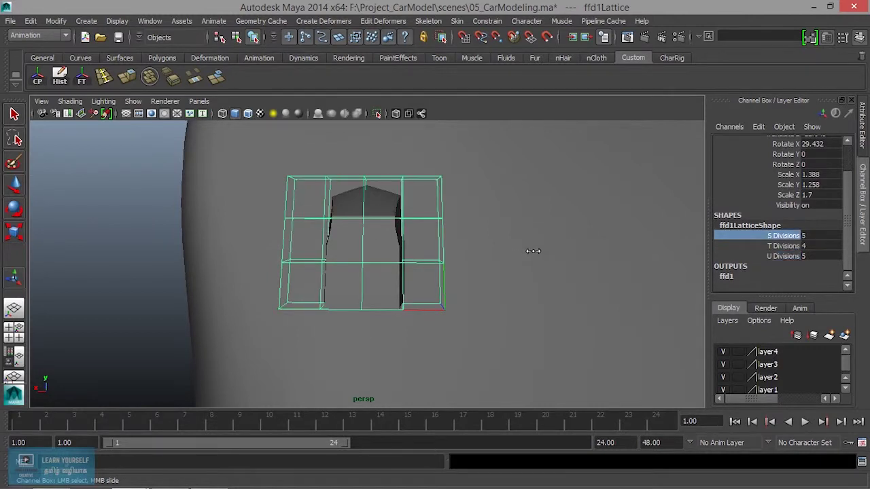
Step: Switch the lattice around the rear light housing to lattice point editing
alt+drag(454, 262, 451, 229)
mouse_move(451, 198)
right_down()
mouse_move(436, 208)
mouse_move(430, 196)
mouse_move(450, 198)
right_up()
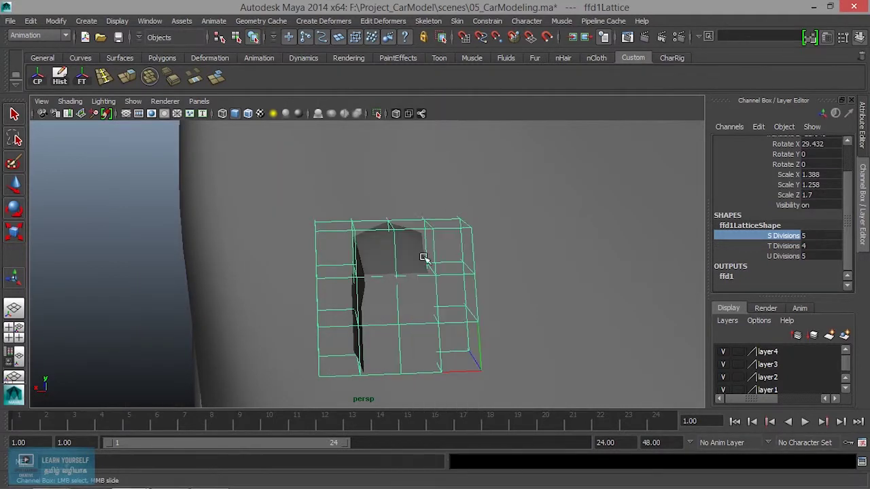
scroll(315, 248, up, 3)
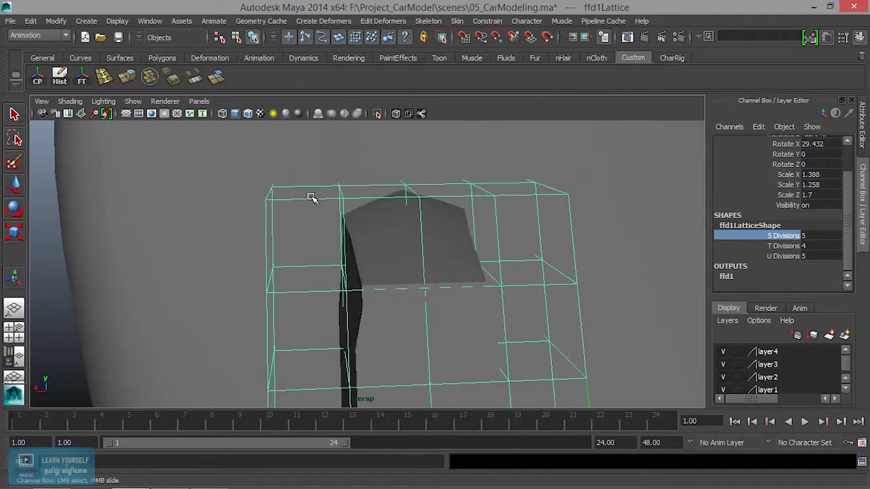
key(w)
click(311, 197)
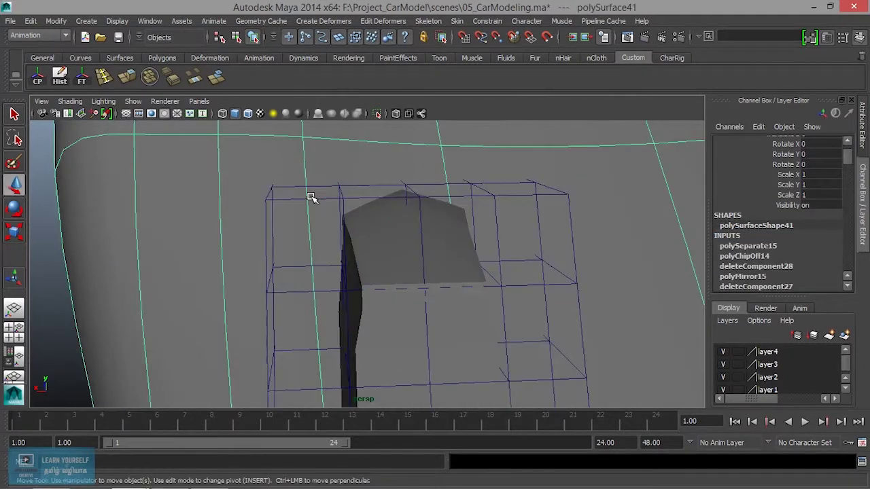
click(340, 197)
click(310, 204)
alt+drag(310, 204, 282, 231)
click(330, 234)
right_drag(331, 230, 344, 196)
alt+drag(350, 245, 399, 213)
alt+drag(359, 249, 348, 191)
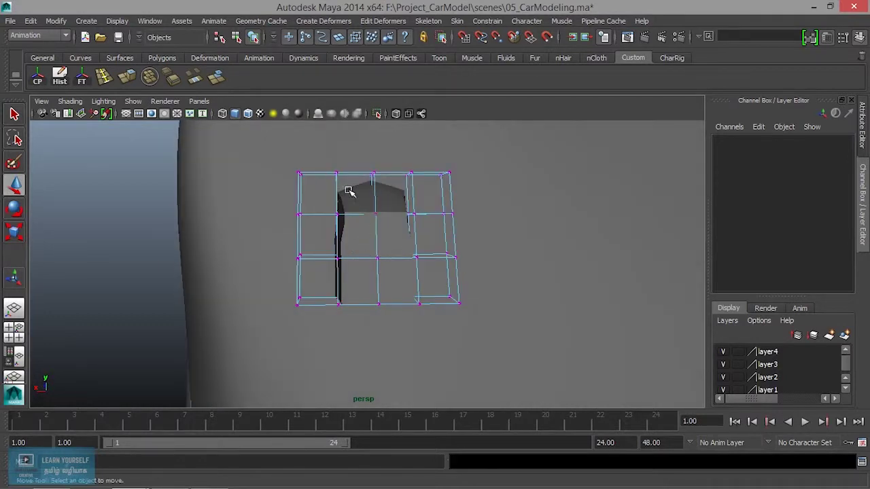
Step: Select the three middle columns of lattice points and scale them vertically so the housing bulges at its upper and lower ends
drag(423, 345, 425, 345)
alt+drag(403, 335, 420, 331)
key(r)
drag(412, 207, 406, 196)
key(ctrl+z)
alt+drag(447, 291, 461, 306)
ctrl+drag(439, 128, 439, 130)
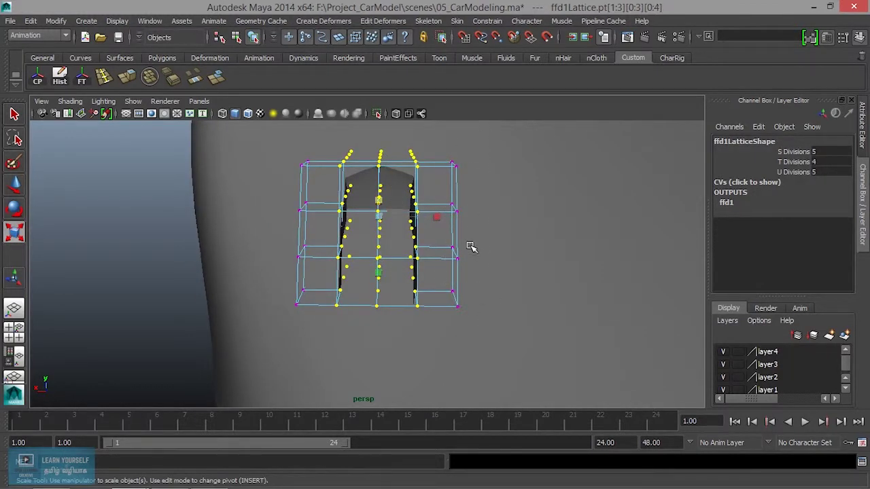
alt+drag(454, 230, 413, 246)
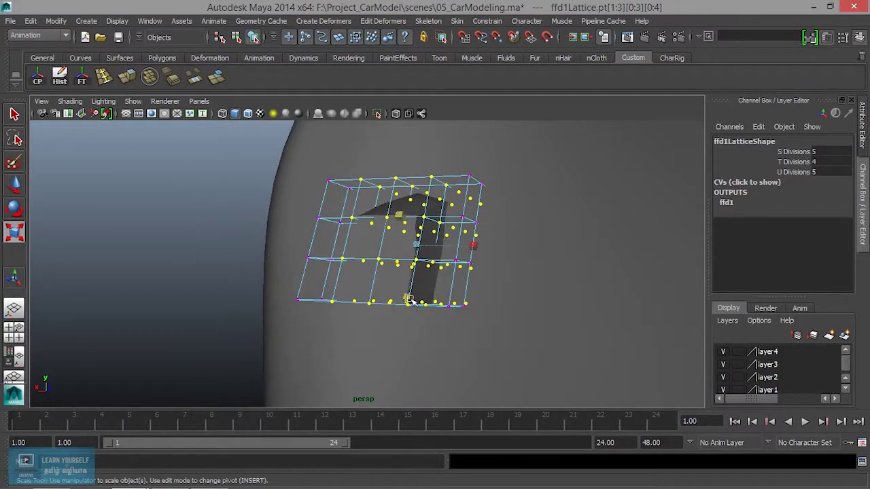
drag(408, 300, 338, 282)
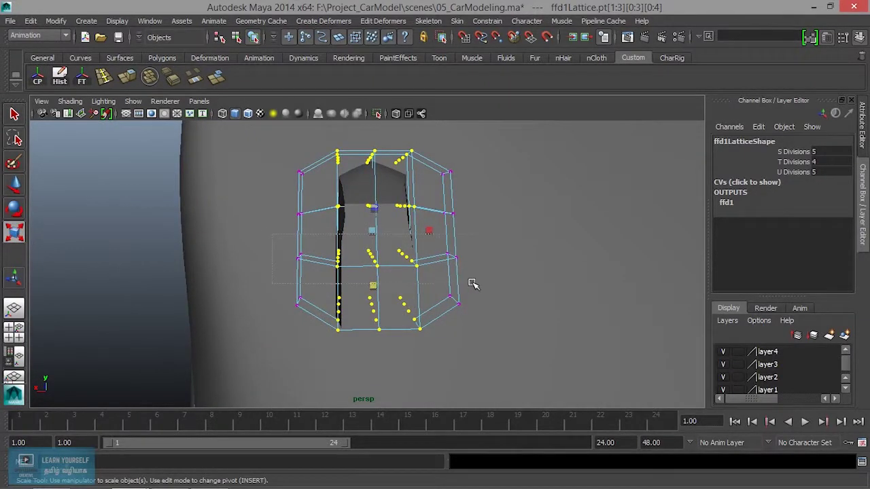
Step: Widen the two inner rows of lattice points and narrow the lowest row to taper the housing
mouse_move(474, 284)
mouse_down()
mouse_move(435, 270)
mouse_move(446, 269)
mouse_up()
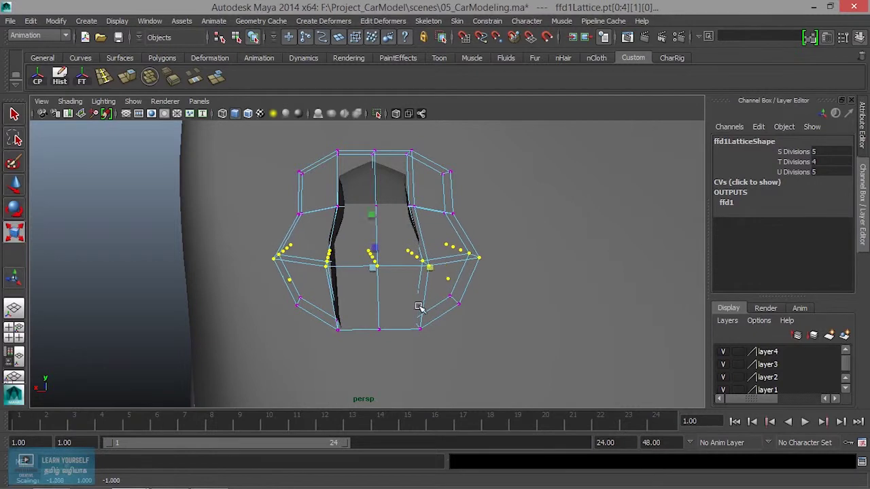
mouse_move(416, 306)
alt+mouse_down()
mouse_move(493, 306)
mouse_move(402, 294)
mouse_move(414, 297)
alt+mouse_up()
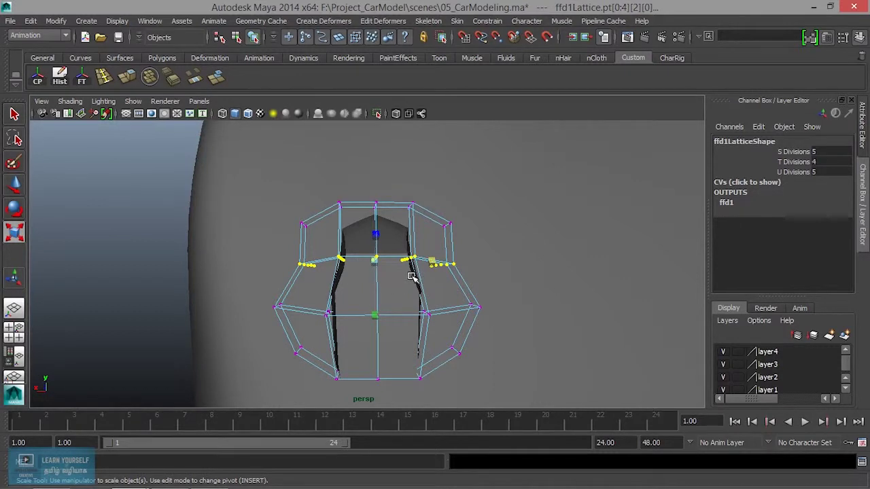
drag(431, 261, 444, 263)
alt+drag(445, 293, 449, 316)
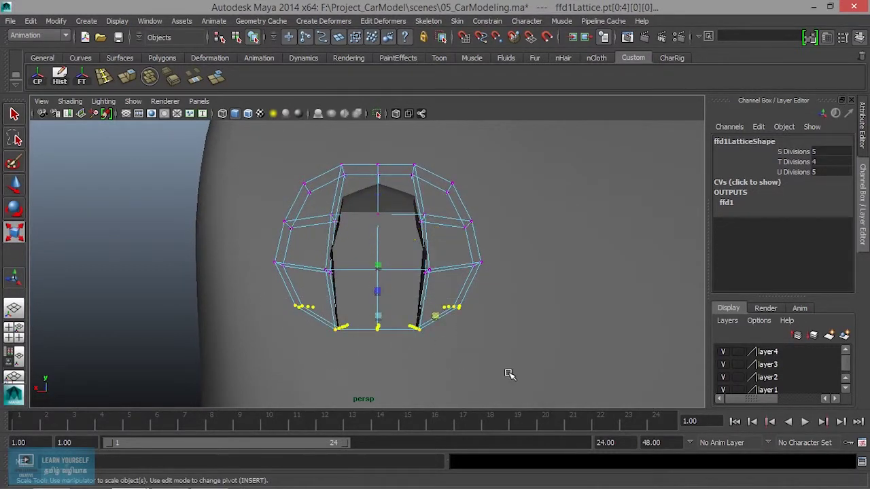
drag(434, 326, 423, 318)
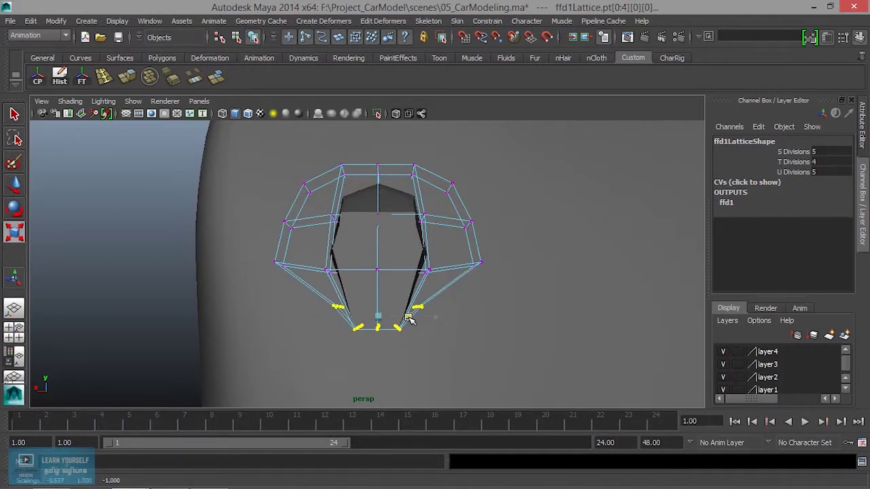
Step: Raise the three central lattice points on the lower front edge to slant the underside of the housing
alt+drag(389, 356, 427, 353)
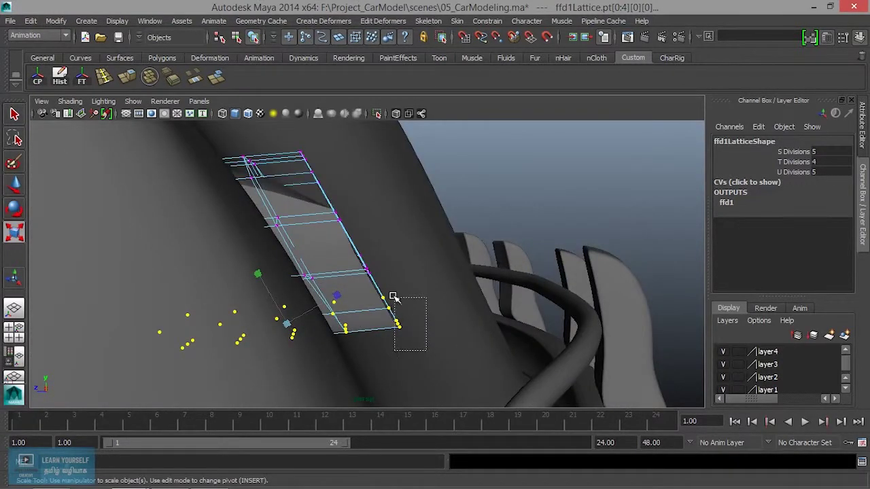
drag(389, 295, 391, 296)
alt+drag(420, 340, 361, 358)
key(w)
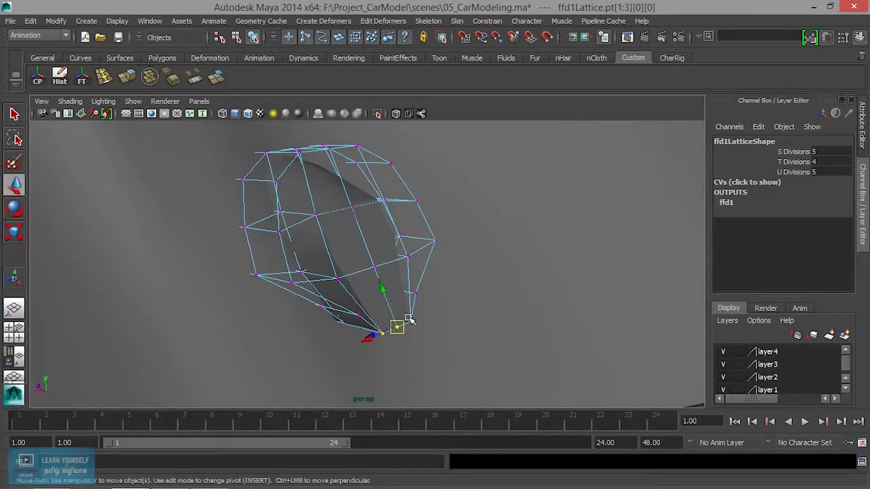
drag(385, 292, 406, 353)
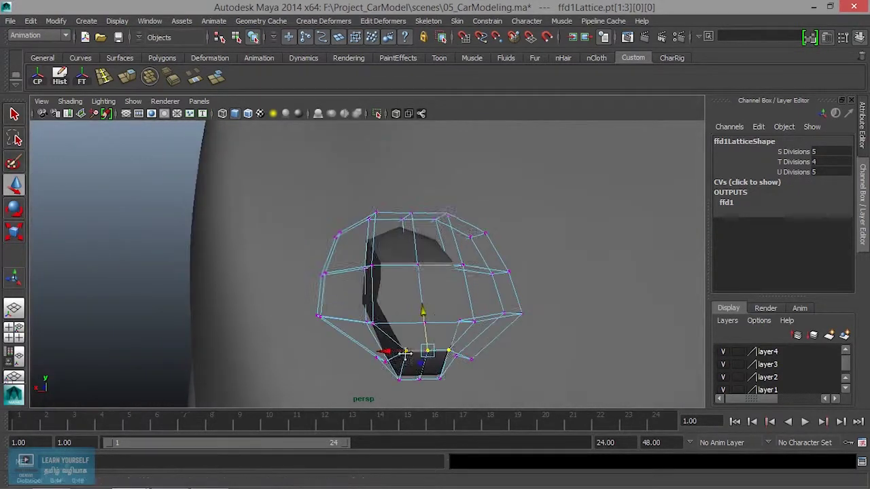
alt+middle_drag(405, 354, 410, 359)
alt+right_drag(411, 359, 475, 319)
alt+drag(475, 319, 448, 320)
Step: Return to object mode and inspect the reshaped housing on the fender with smooth preview turned on
right_drag(487, 238, 522, 215)
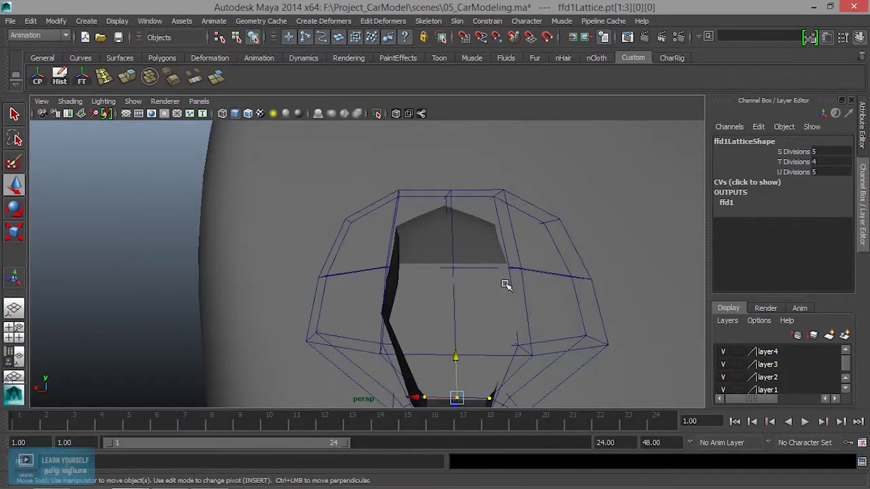
click(493, 294)
key(3)
alt+right_drag(491, 247, 229, 252)
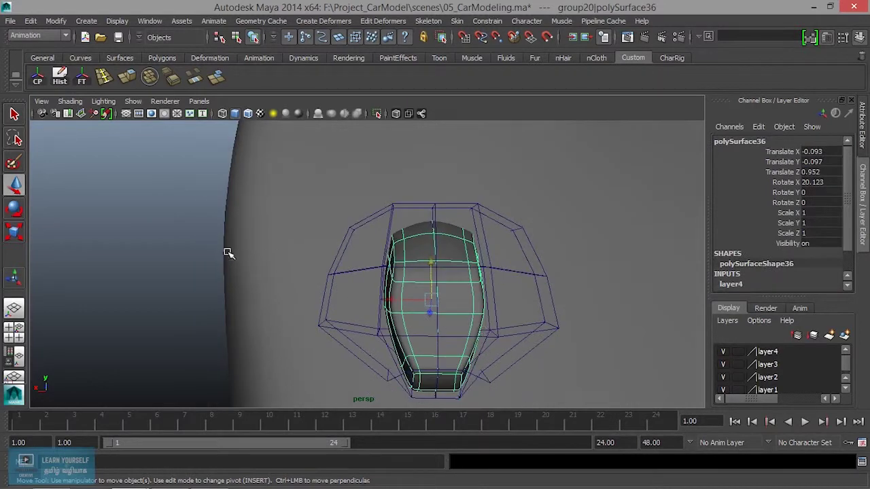
click(167, 249)
alt+right_drag(486, 367, 353, 415)
alt+drag(430, 378, 471, 384)
alt+right_drag(470, 385, 511, 372)
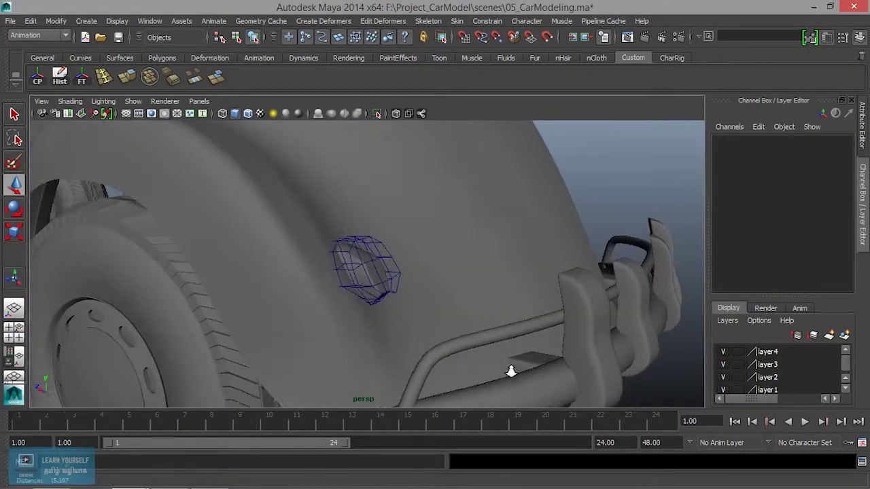
alt+drag(511, 371, 388, 270)
Step: Delete the light housing's construction history to bake in the lattice shape, and turn off its smooth preview
click(392, 274)
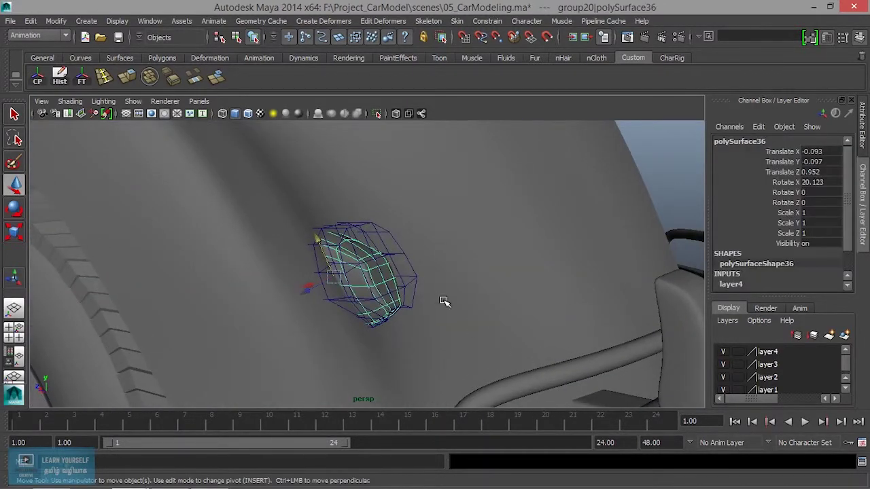
click(58, 82)
alt+right_drag(210, 289, 291, 316)
alt+middle_drag(404, 333, 308, 295)
alt+right_drag(253, 285, 283, 293)
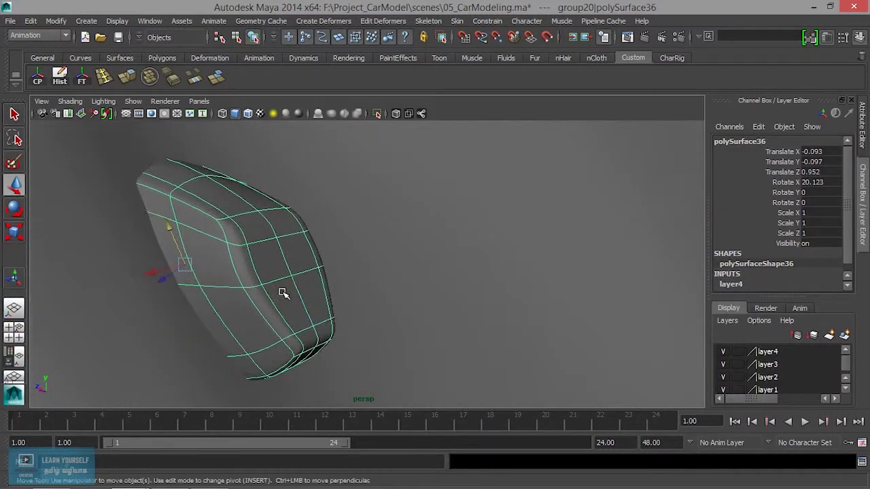
key(1)
alt+drag(278, 292, 231, 281)
alt+right_drag(231, 282, 303, 289)
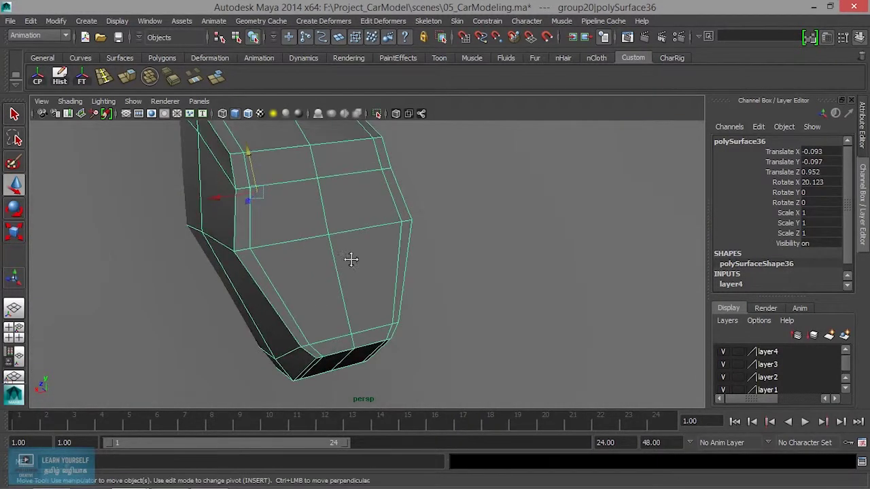
Step: Select all the front faces of the light housing, from the edge below the sloped cap down to the narrow lowest row
alt+middle_drag(349, 256, 368, 275)
right_drag(365, 246, 365, 230)
click(286, 209)
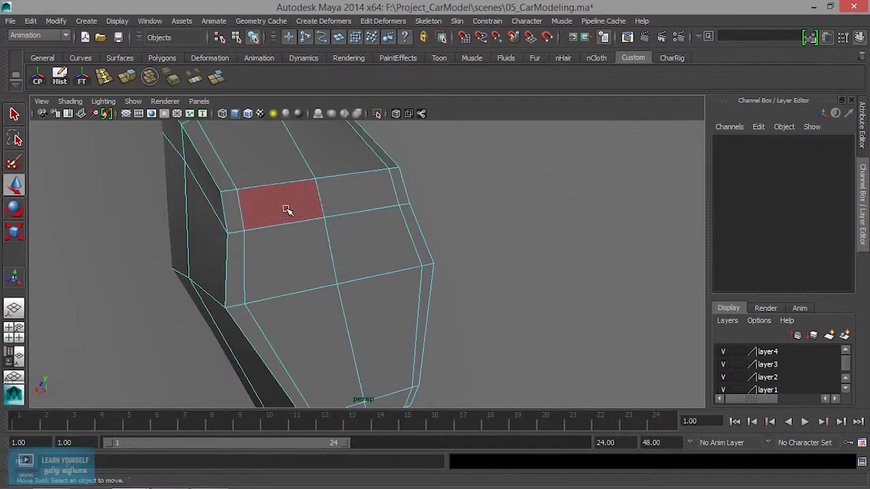
click(243, 207)
key(q)
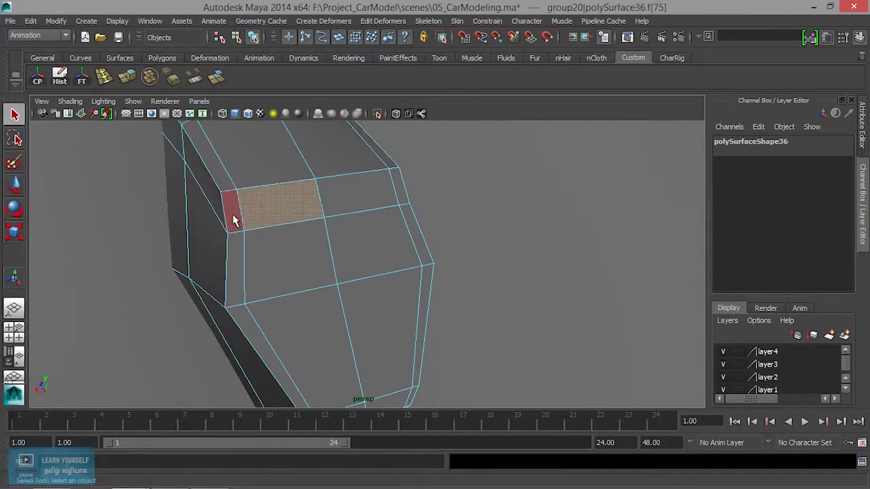
shift+click(234, 221)
shift+click(340, 204)
shift+click(410, 246)
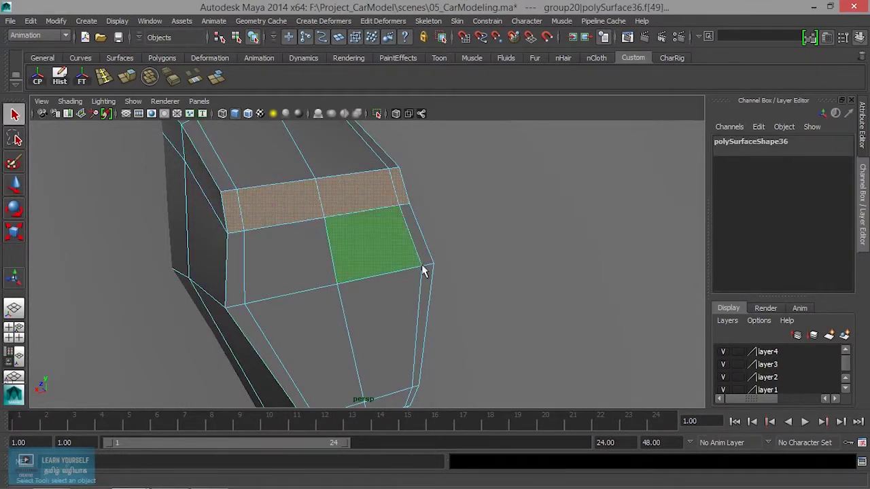
shift+click(280, 265)
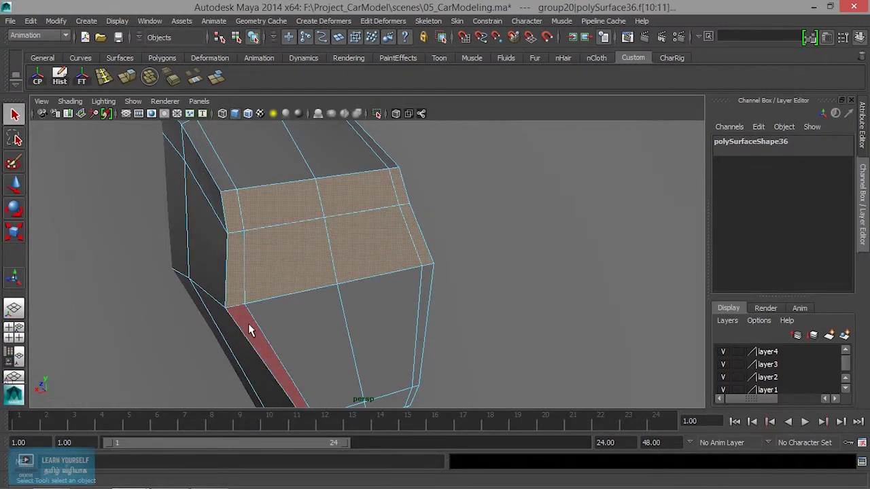
shift+click(344, 346)
shift+click(392, 322)
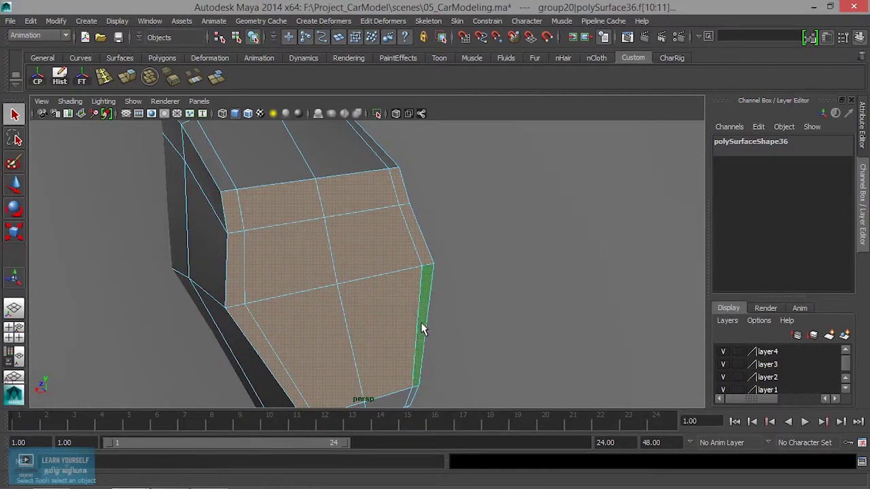
alt+drag(422, 329, 435, 347)
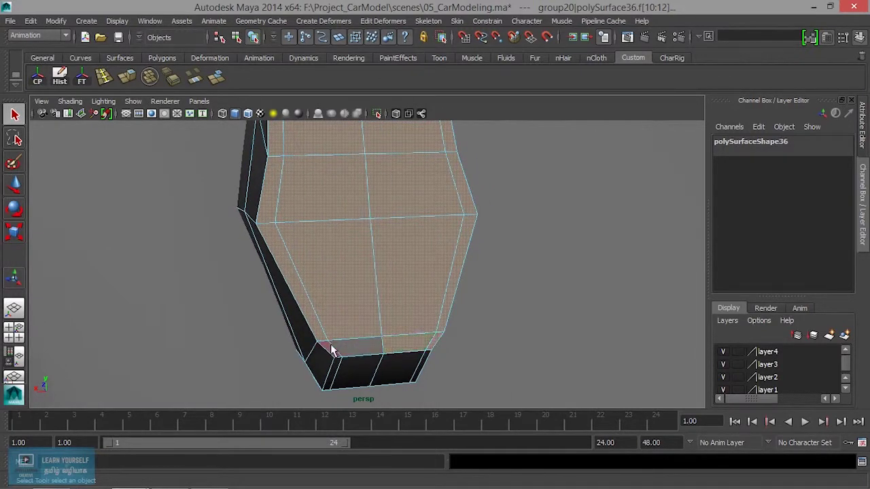
alt+drag(350, 360, 349, 320)
key(4)
key(5)
scroll(353, 320, down, 2)
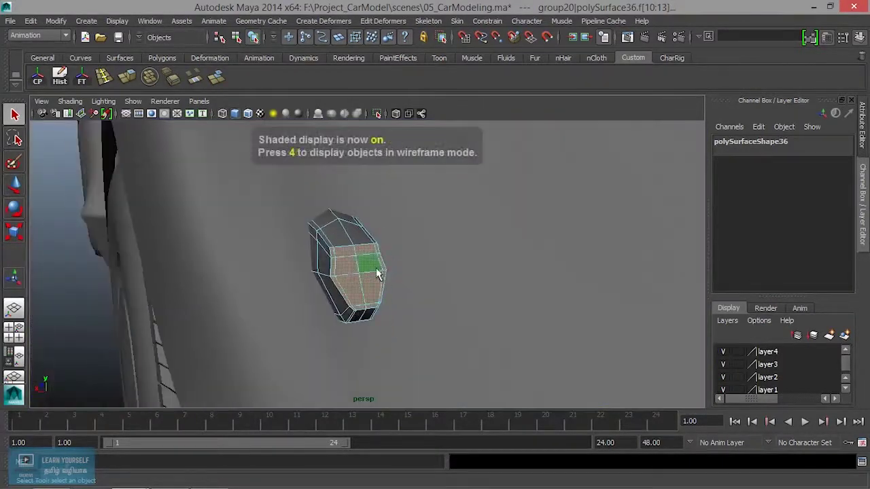
scroll(456, 305, up, 2)
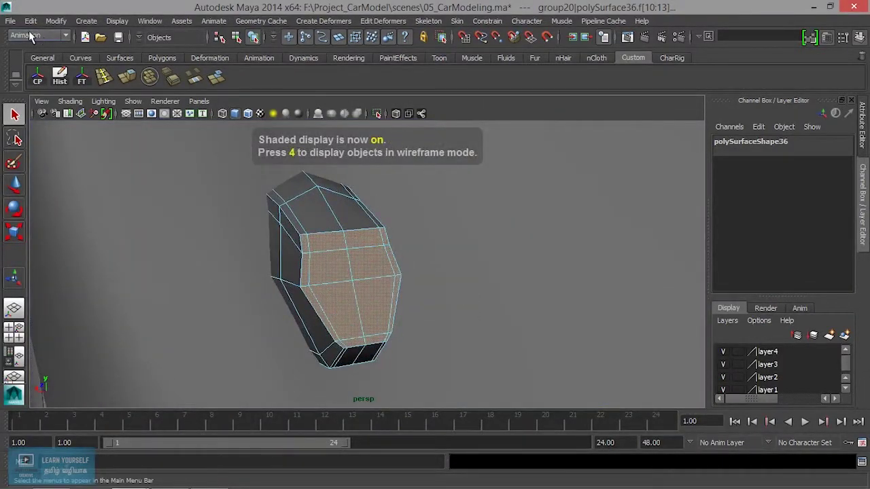
Step: Duplicate the selected front faces of the light housing as a separate mesh
click(29, 35)
click(30, 44)
click(272, 21)
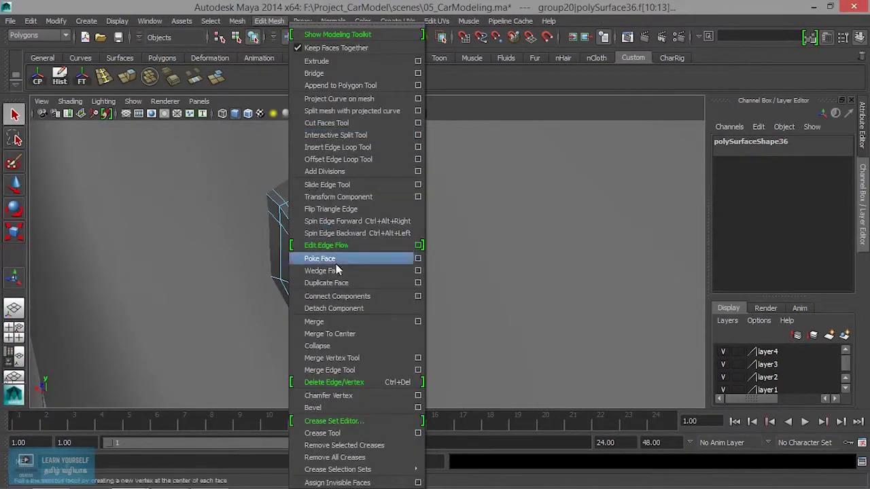
click(326, 283)
scroll(381, 313, up, 2)
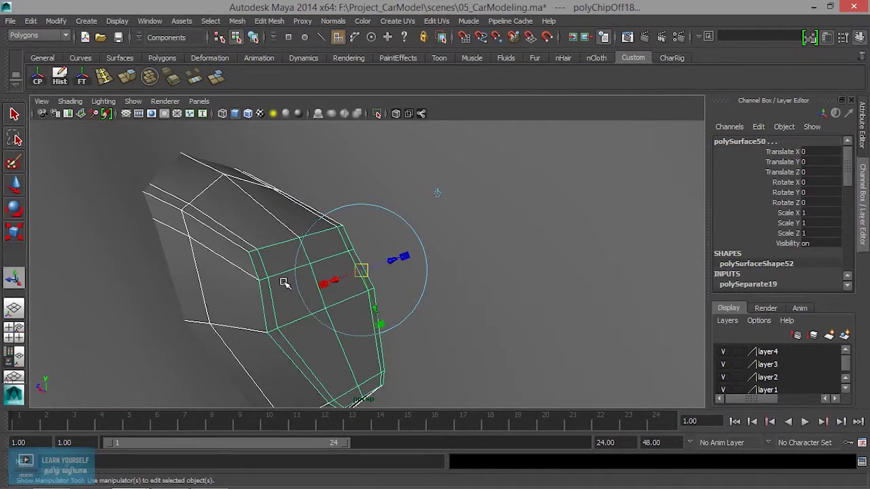
Step: Extrude all faces of the separate light glass outward and shrink the extruded faces slightly to form a thin lens
right_drag(284, 283, 339, 194)
click(275, 308)
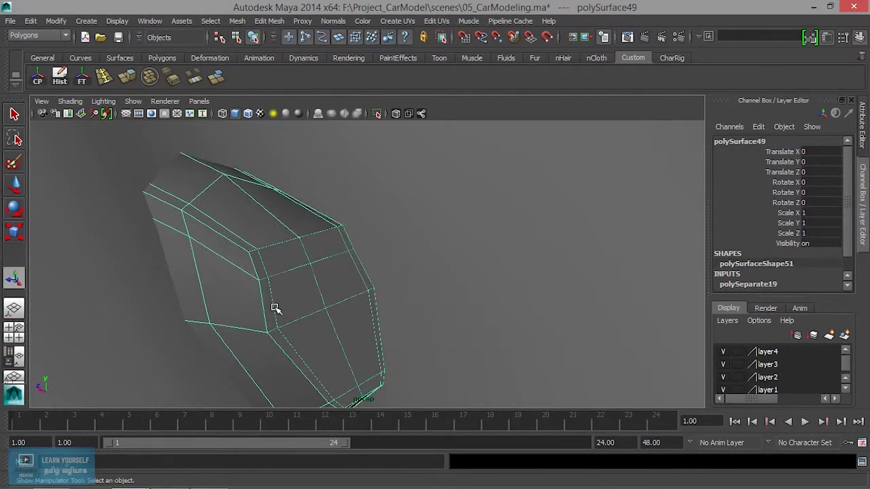
click(300, 282)
shift+click(206, 294)
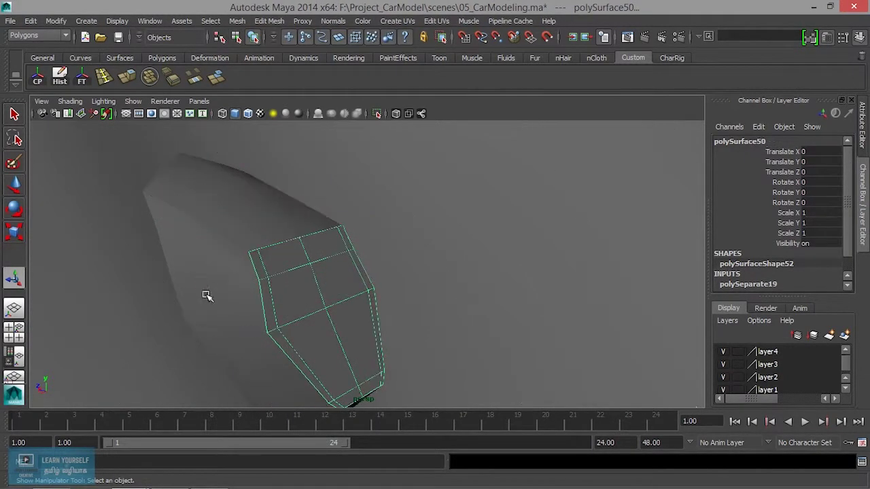
click(126, 80)
alt+drag(250, 285, 344, 238)
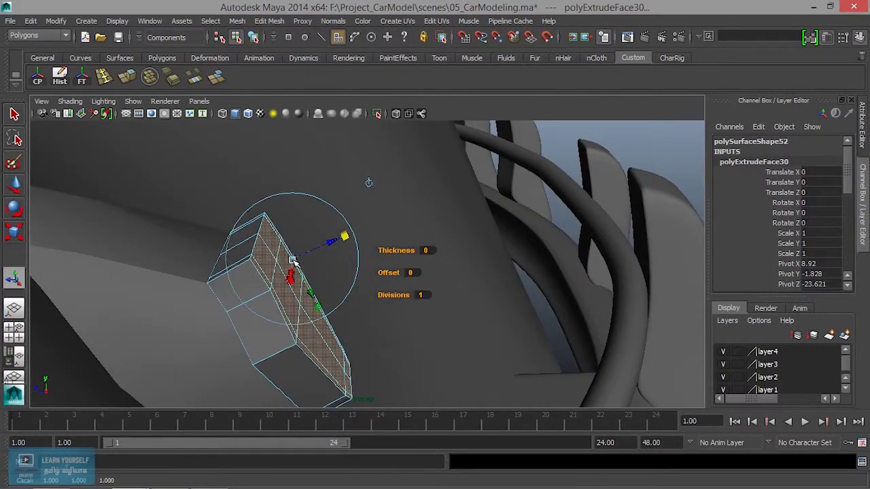
drag(293, 260, 272, 259)
alt+drag(328, 288, 286, 288)
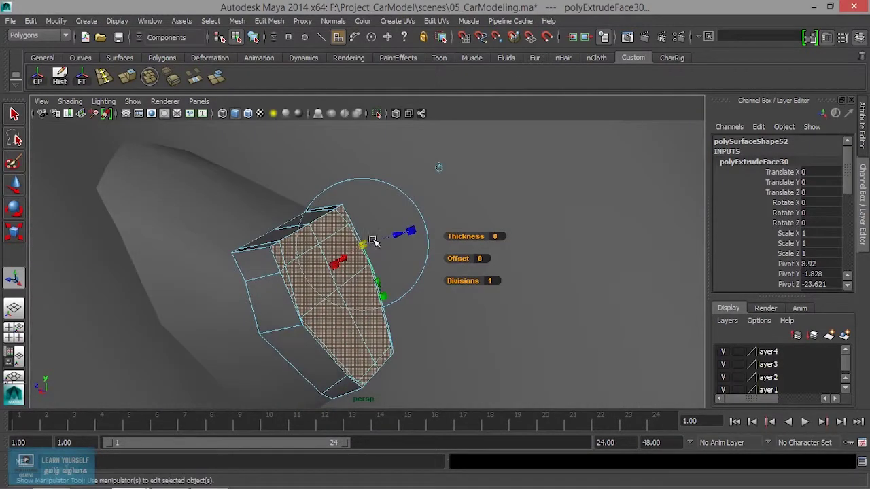
drag(399, 236, 373, 295)
alt+middle_drag(313, 316, 351, 235)
scroll(351, 235, up, 2)
alt+drag(347, 272, 330, 293)
Step: Return to object mode, turn on smooth preview for the light housing, and clear the selection
right_drag(330, 294, 382, 184)
click(294, 320)
key(3)
alt+drag(291, 319, 231, 300)
scroll(231, 299, down, 5)
alt+drag(163, 322, 245, 327)
scroll(245, 328, down, 5)
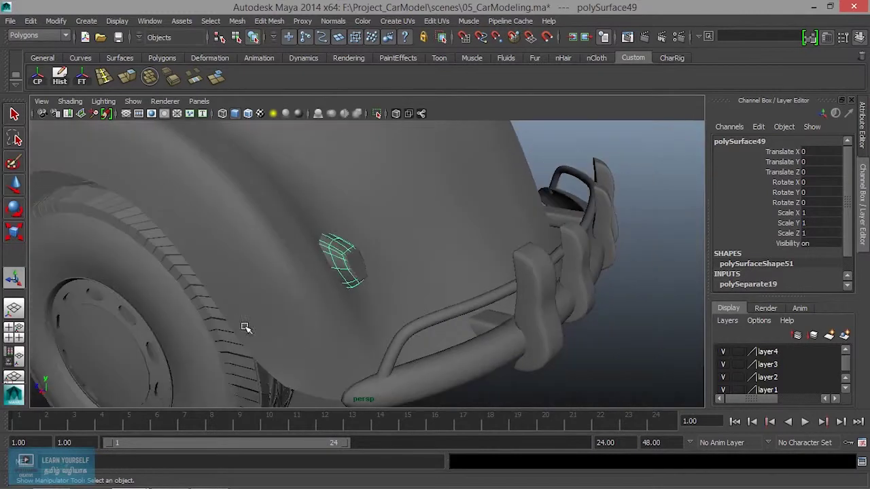
click(618, 345)
Step: Center the light glass's pivot and scale the glass down uniformly to about 0.892
alt+drag(541, 358, 344, 286)
scroll(318, 322, up, 5)
alt+drag(318, 322, 440, 331)
click(439, 330)
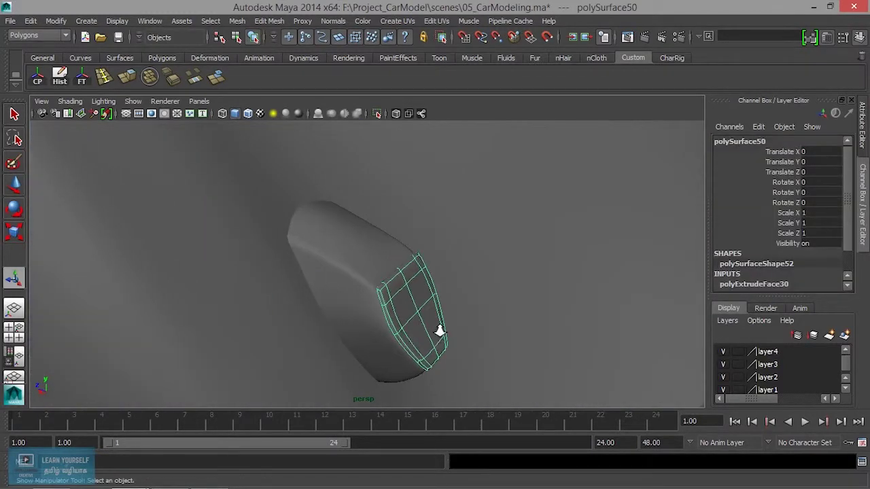
key(r)
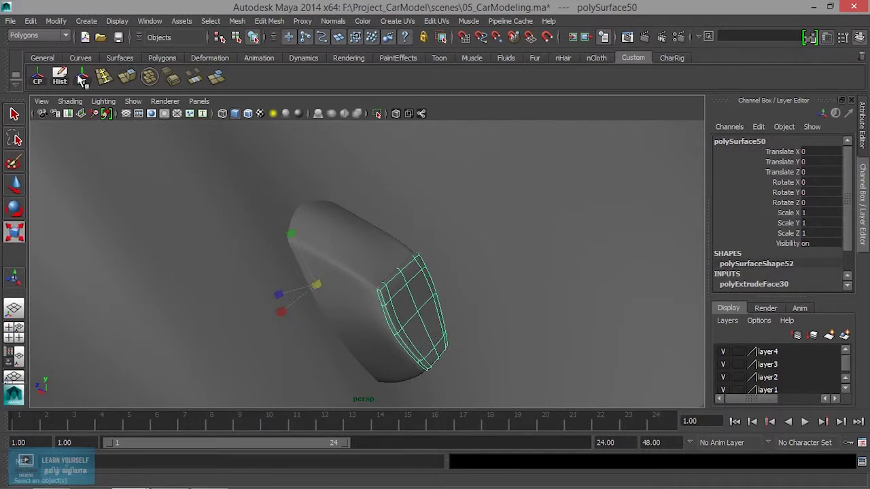
click(58, 78)
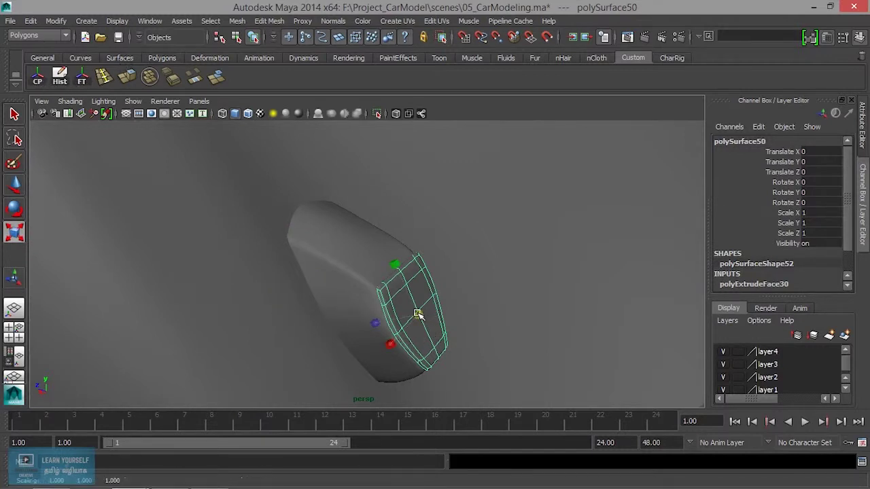
drag(418, 315, 501, 289)
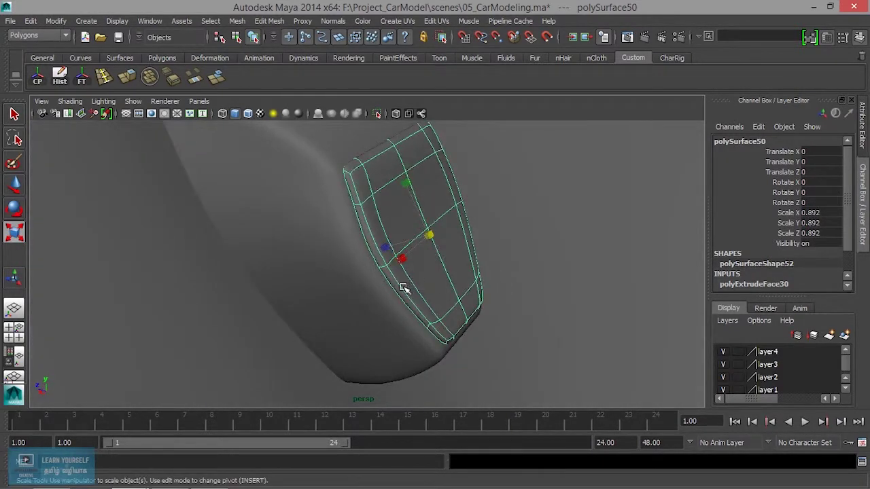
Step: Stretch the light glass along Z to a scale of about 1.033, undoing the first overly large stretch
scroll(404, 288, down, 4)
alt+drag(392, 277, 326, 273)
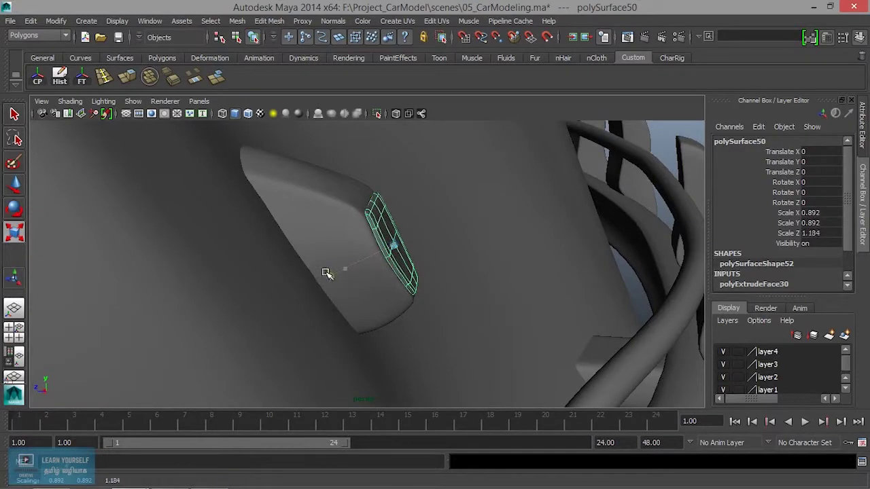
key(ctrl+z)
alt+drag(320, 274, 333, 330)
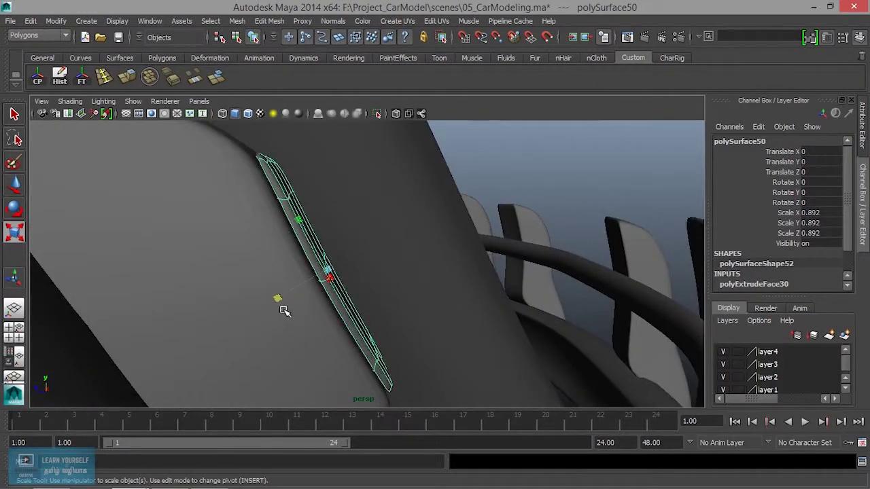
drag(278, 299, 270, 303)
alt+drag(340, 291, 351, 275)
Step: Fine-tune the light glass's Z scale so that it fits the front of the housing
key(w)
click(352, 272)
click(320, 279)
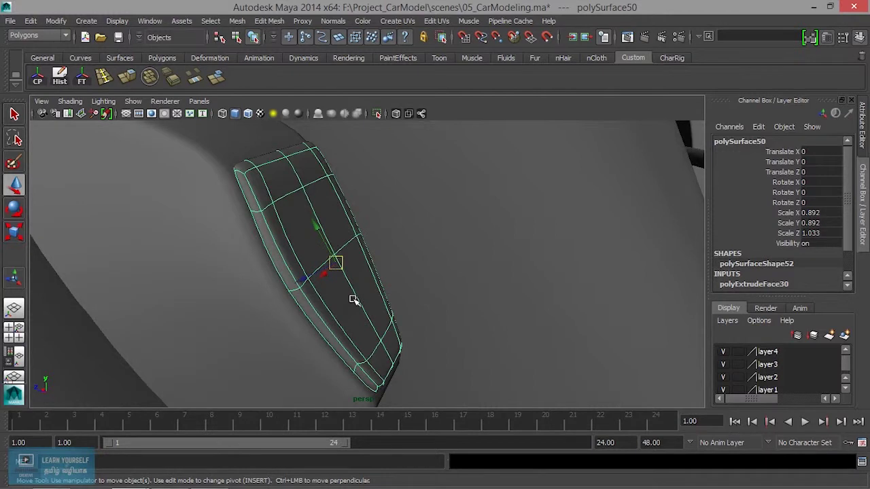
mouse_move(352, 297)
mouse_down()
mouse_move(306, 293)
mouse_move(342, 309)
mouse_up()
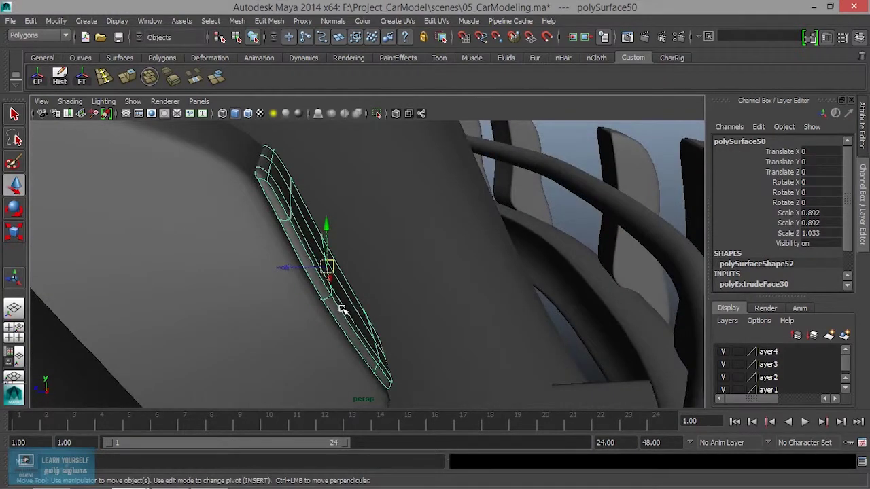
key(r)
drag(277, 297, 247, 270)
Step: Deselect the glass and inspect the rear light on the fender from behind and close up
click(125, 244)
alt+drag(126, 243, 216, 307)
alt+middle_drag(215, 307, 268, 300)
alt+right_drag(268, 300, 472, 387)
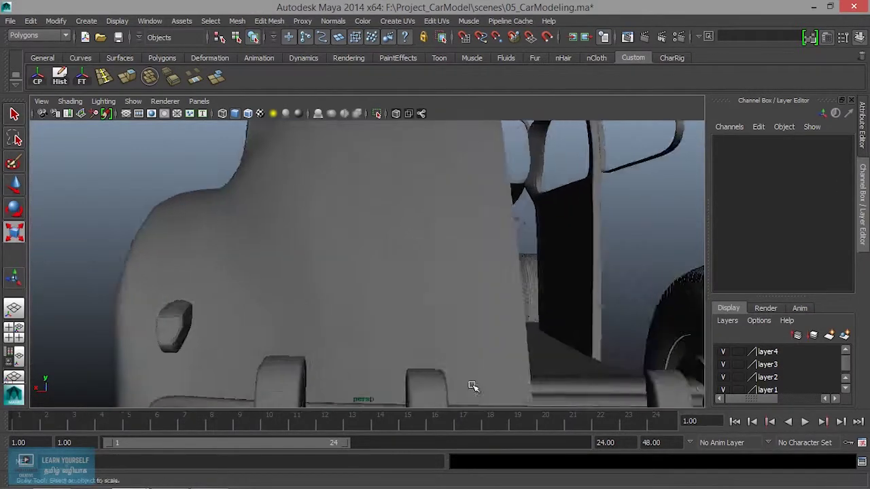
alt+middle_drag(408, 348, 583, 278)
alt+right_drag(416, 278, 521, 340)
alt+drag(408, 306, 469, 339)
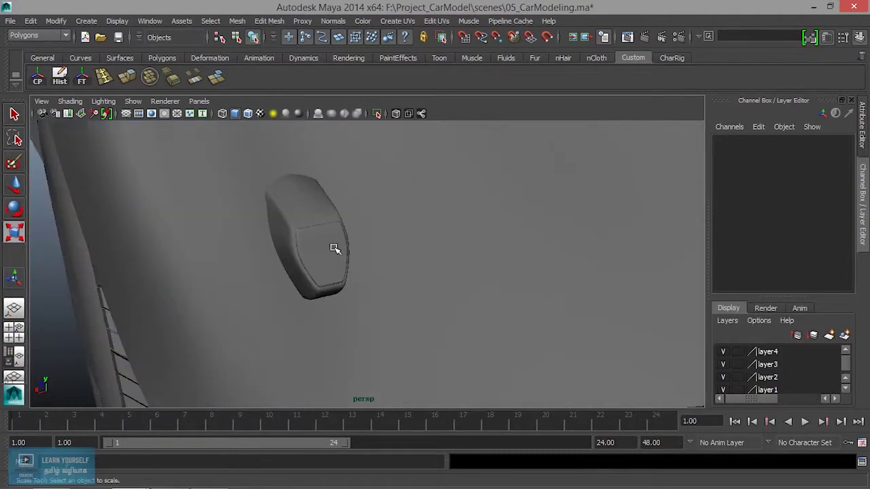
Step: Group the light glass and its housing together
click(345, 274)
alt+drag(356, 297, 313, 265)
shift+click(282, 234)
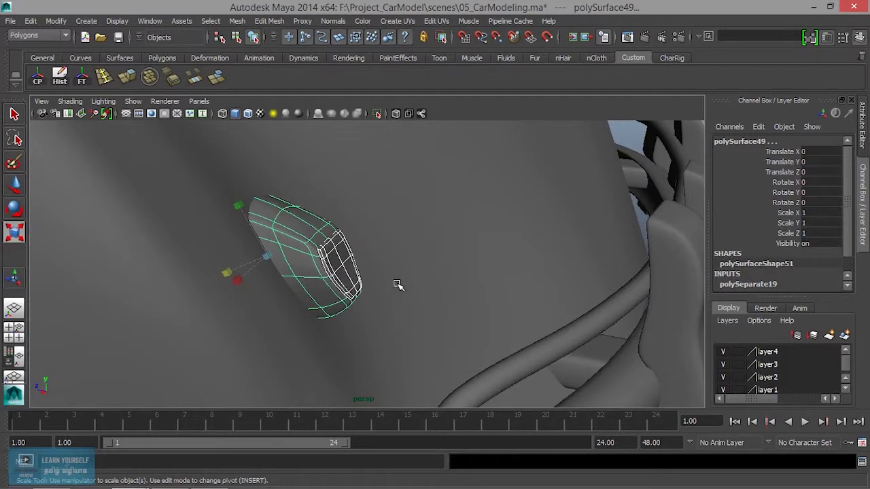
key(ctrl+g)
scroll(398, 284, down, 10)
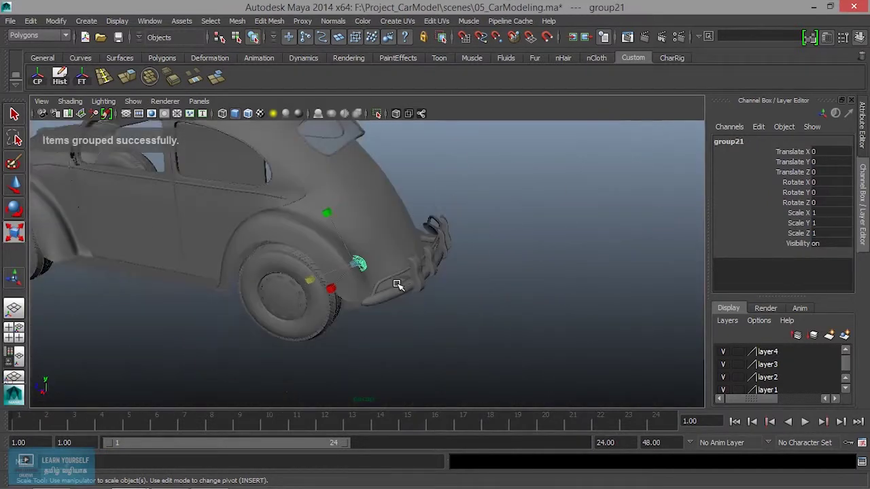
Step: Switch to wireframe display and snap the light group's pivot to the world origin at the center of the grid
key(w)
alt+drag(467, 329, 410, 312)
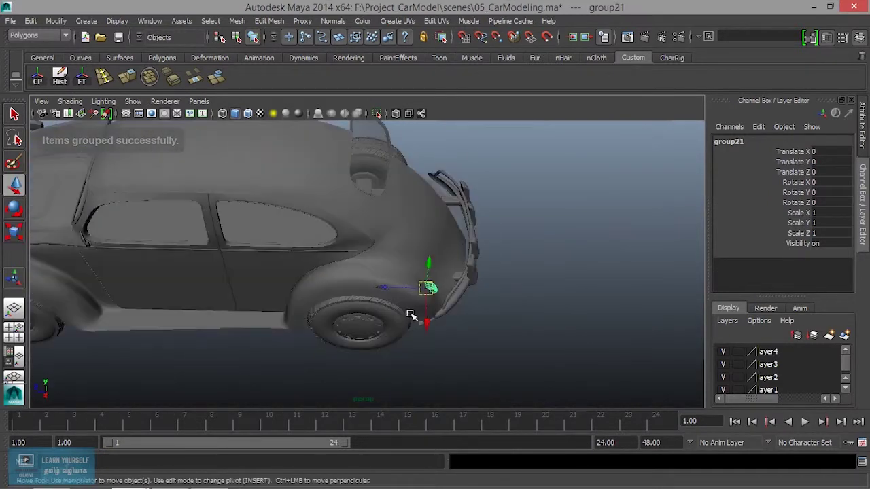
key(4)
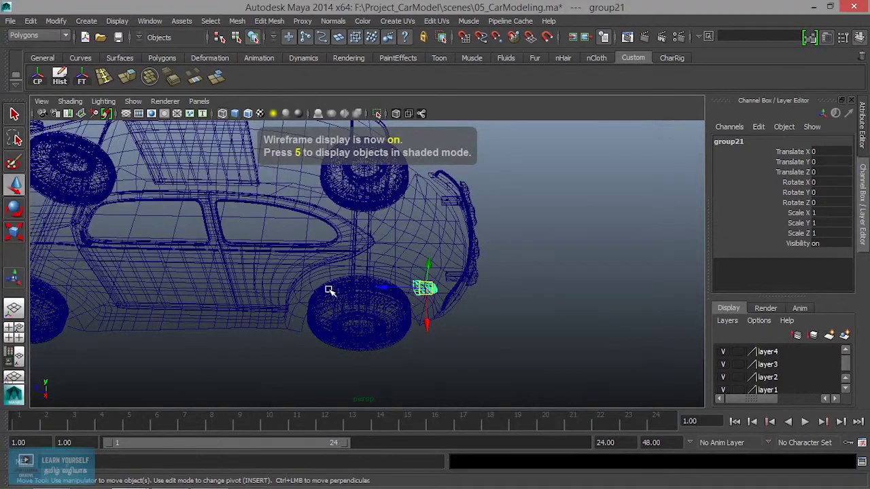
alt+drag(330, 292, 268, 173)
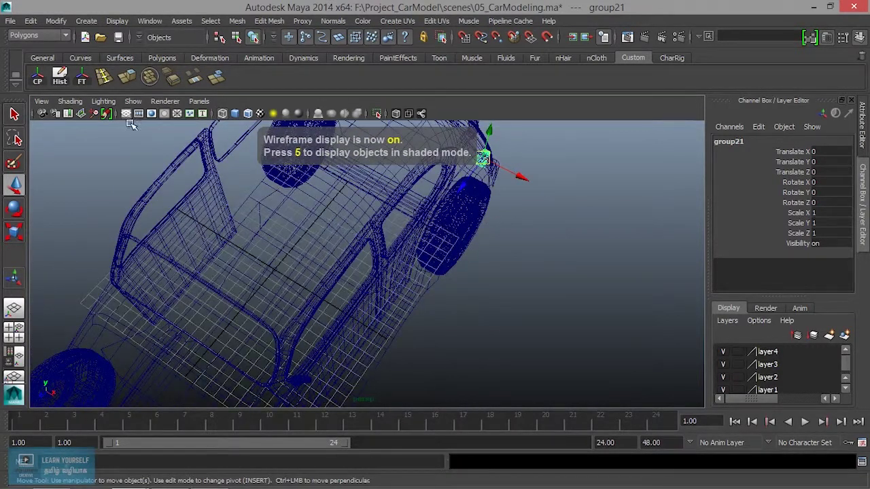
mouse_move(363, 290)
alt+mouse_down()
mouse_move(384, 292)
mouse_move(372, 296)
alt+mouse_up()
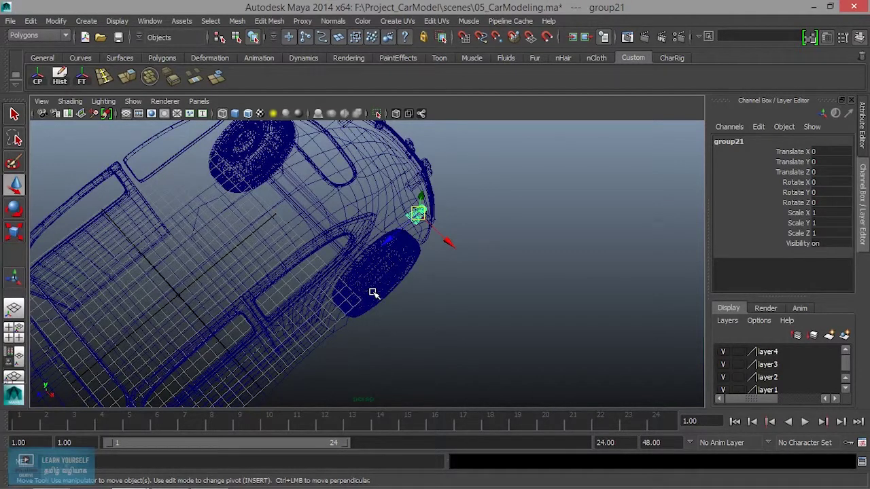
key(Insert)
key(v)
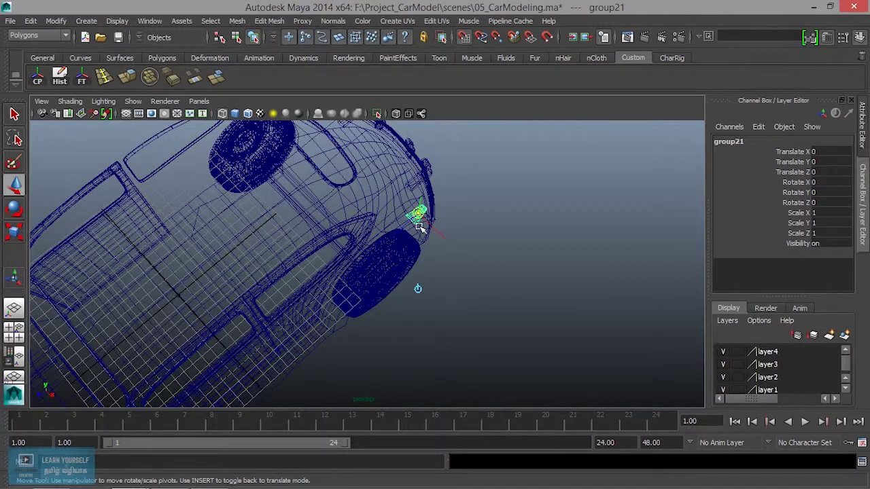
middle_drag(416, 216, 178, 292)
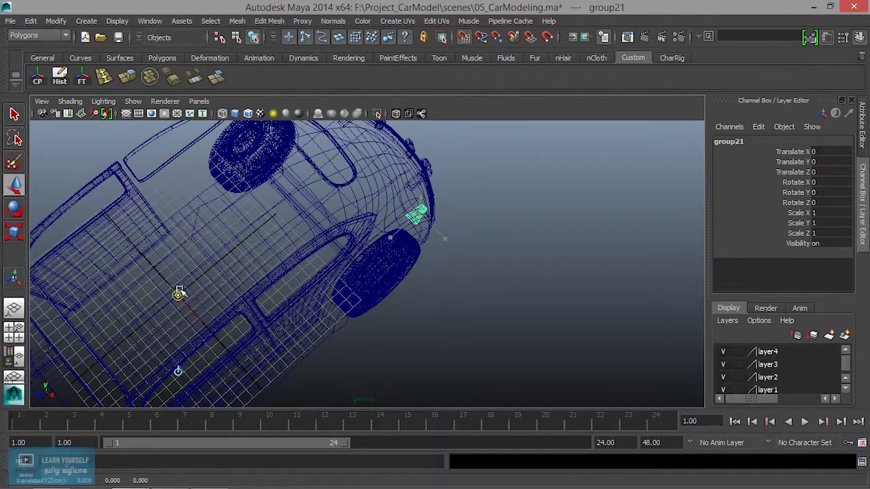
alt+drag(280, 333, 349, 297)
Step: Duplicate the light group and mirror the copy to the opposite rear fender with a Scale X of -1
key(ctrl+g)
click(826, 213)
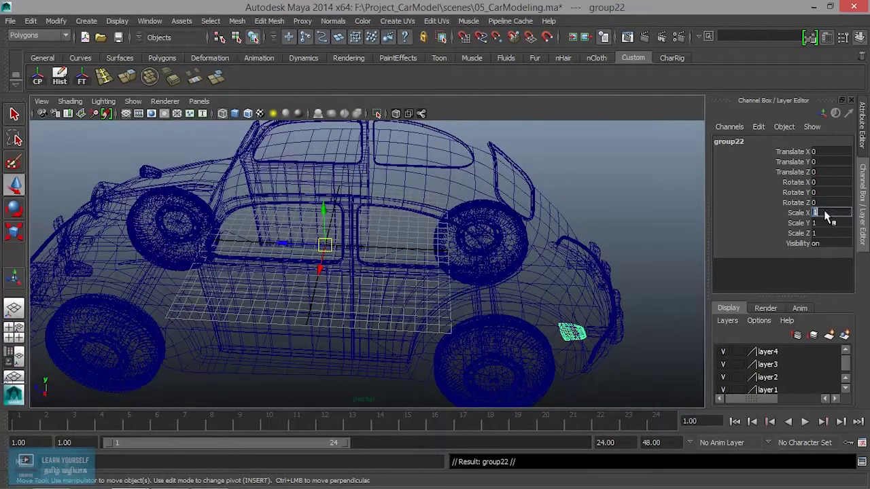
key(Return)
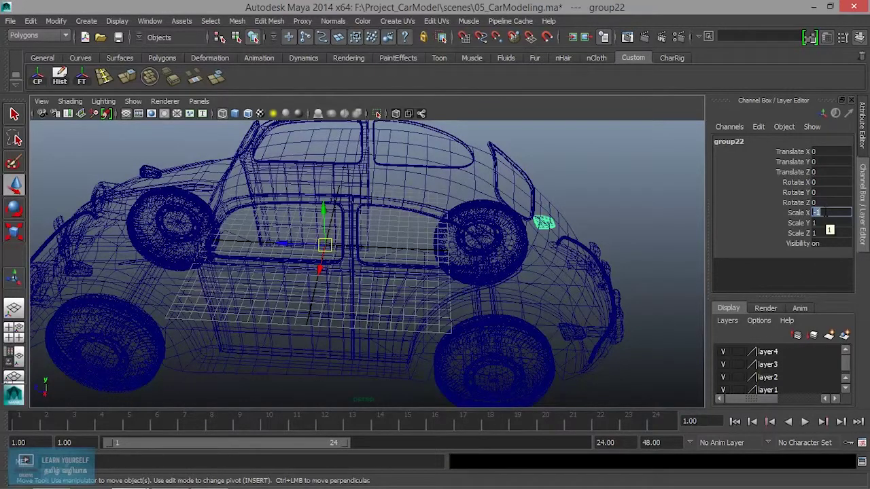
mouse_move(652, 320)
alt+mouse_down()
mouse_move(539, 320)
mouse_move(442, 256)
alt+mouse_up()
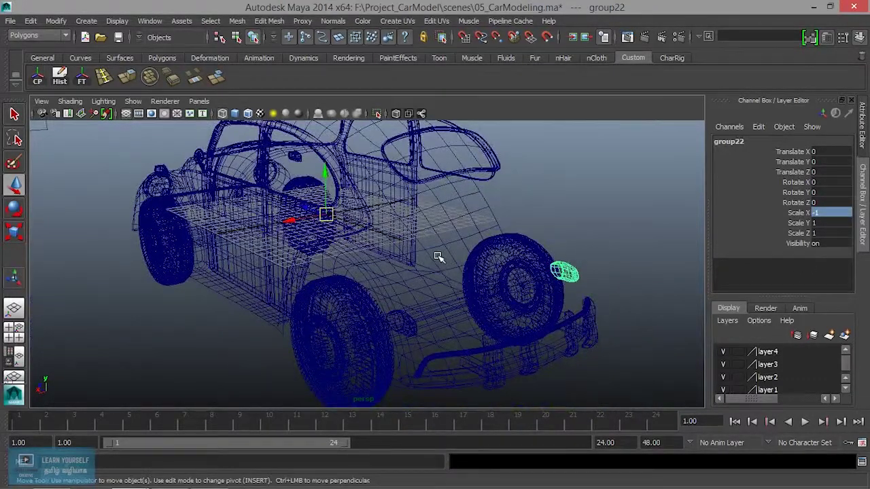
Step: Return to shaded display, deselect the mirrored light, and inspect the car from the rear, side and front
key(5)
scroll(436, 315, down, 3)
click(526, 238)
alt+drag(527, 239, 438, 269)
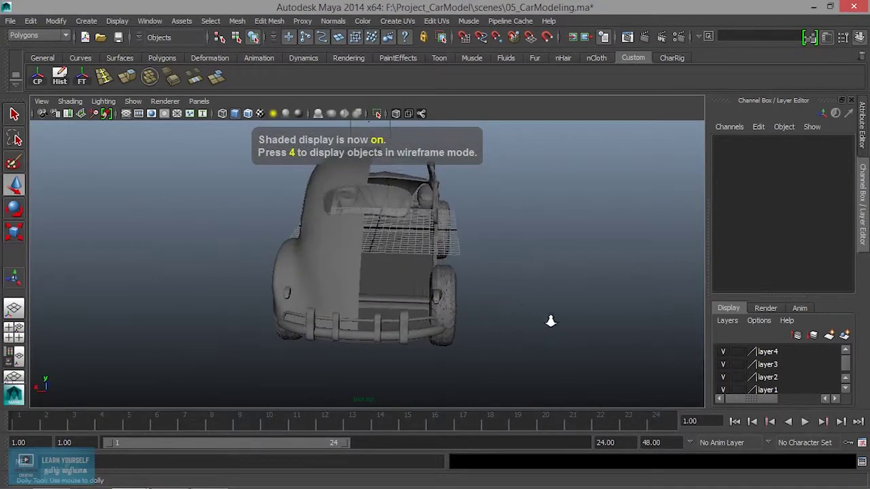
scroll(550, 321, up, 5)
alt+middle_drag(547, 329, 613, 332)
alt+right_drag(611, 331, 499, 363)
alt+drag(499, 363, 557, 340)
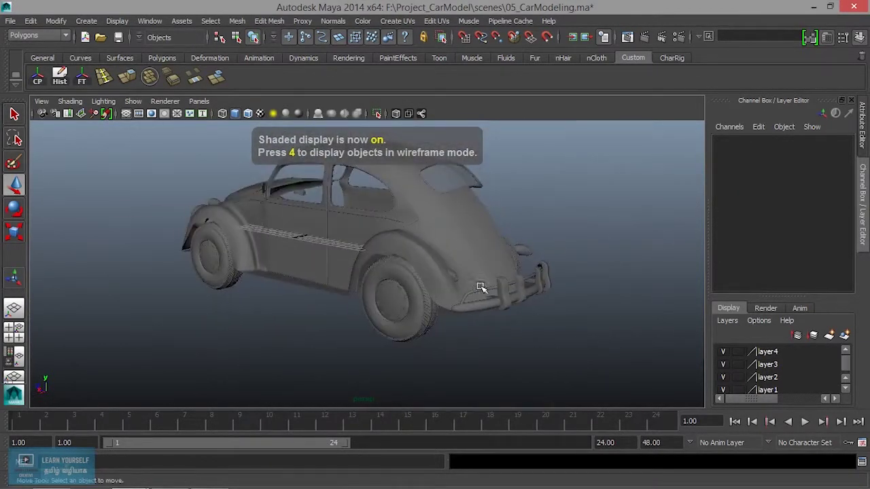
alt+right_drag(557, 339, 509, 315)
alt+middle_drag(509, 315, 492, 378)
alt+drag(433, 317, 576, 338)
alt+middle_drag(516, 331, 564, 268)
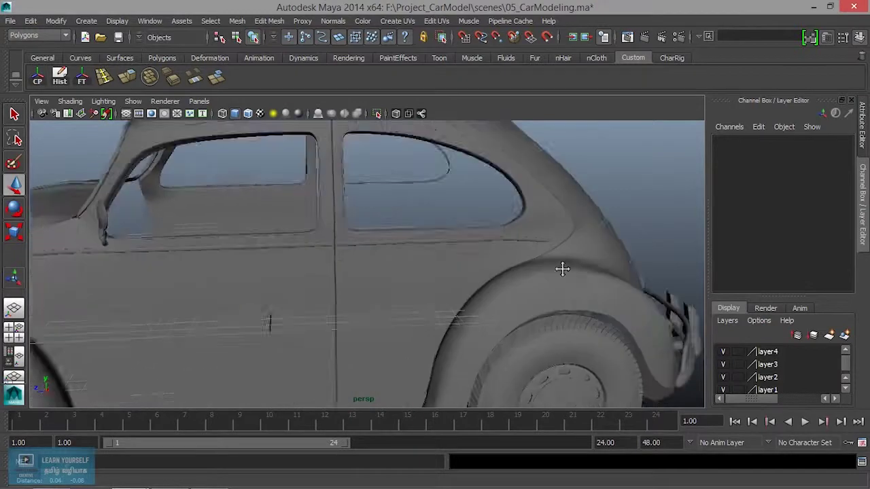
alt+right_drag(563, 268, 555, 299)
mouse_move(532, 306)
alt+mouse_down()
mouse_move(567, 305)
mouse_move(543, 301)
alt+mouse_up()
alt+middle_drag(531, 303, 642, 306)
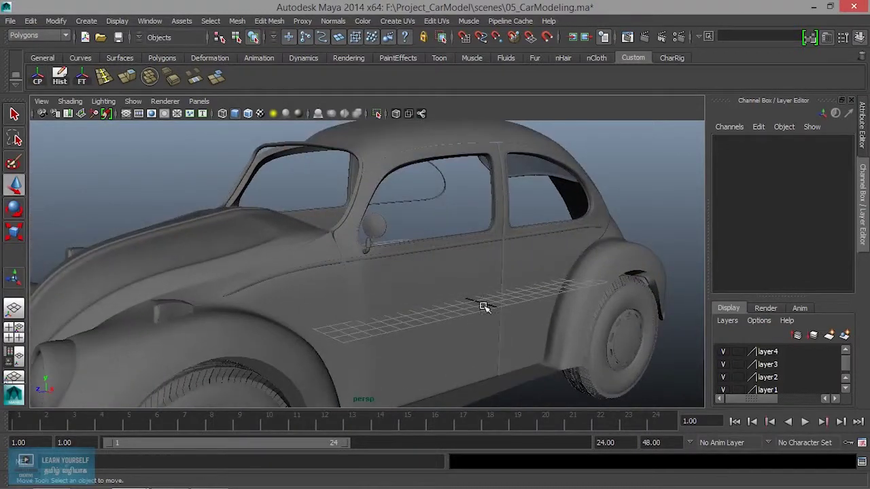
Step: Examine the roof and fender shell, the front fender trim and the front door by selecting them one after another
click(352, 271)
alt+drag(352, 272, 374, 295)
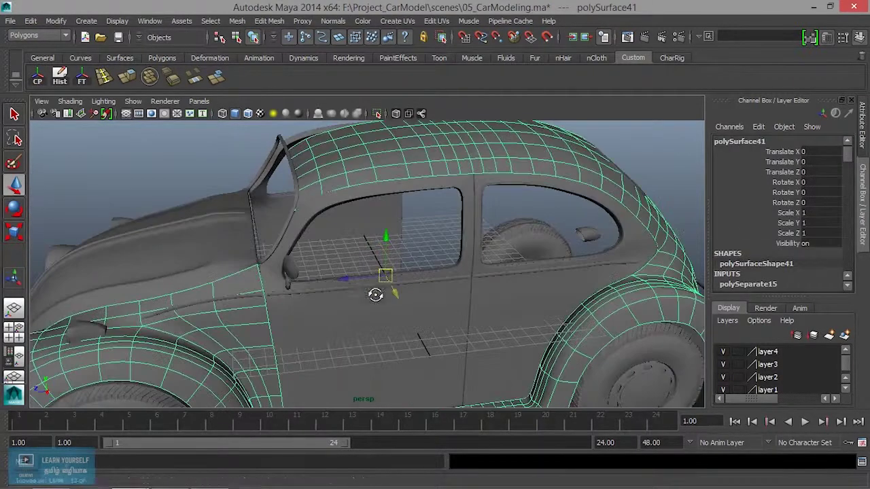
click(237, 304)
scroll(240, 305, up, 4)
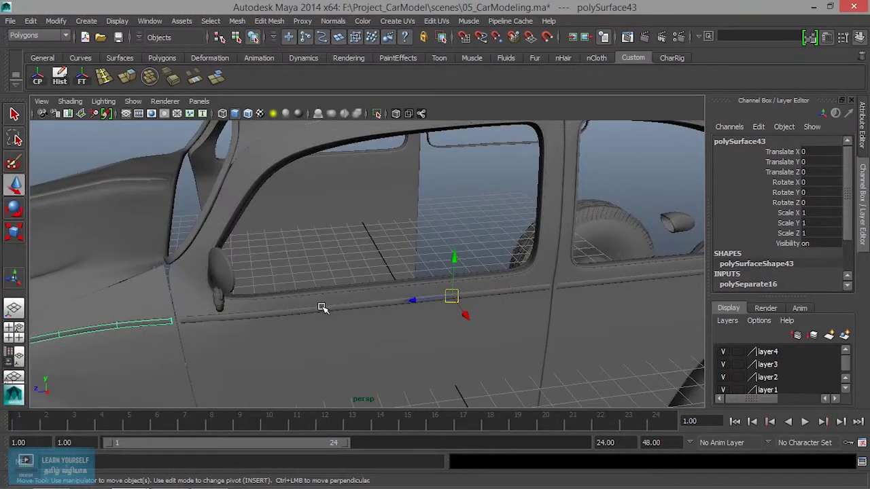
click(323, 309)
click(294, 313)
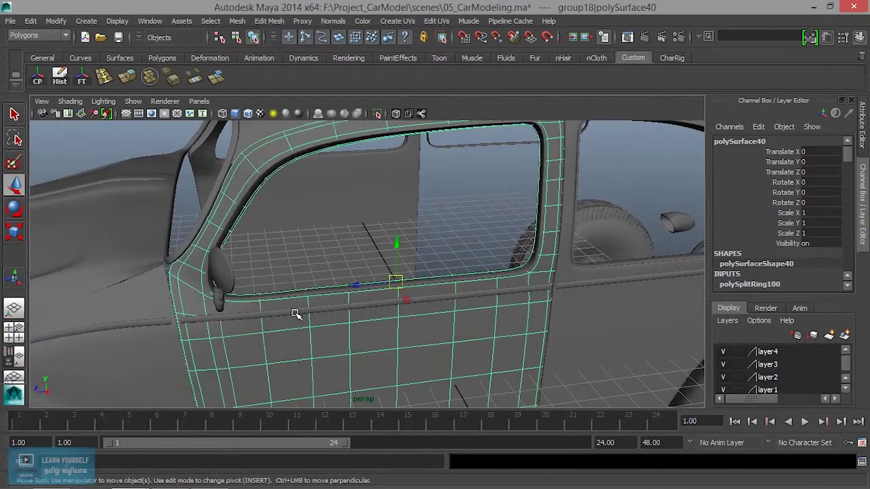
click(160, 324)
shift+click(297, 319)
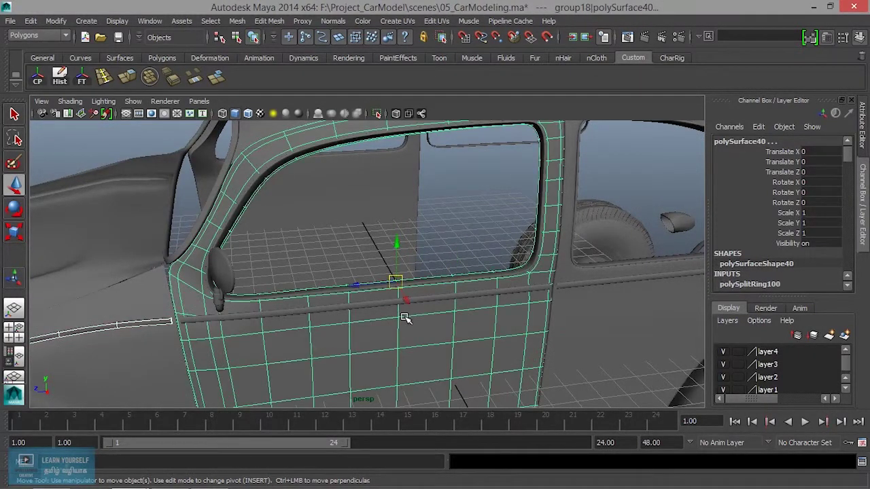
scroll(405, 318, down, 5)
alt+drag(443, 334, 455, 317)
Step: Select the rear side panel together with the rear, door and front fender trim strips, leaving out the window frame
click(549, 266)
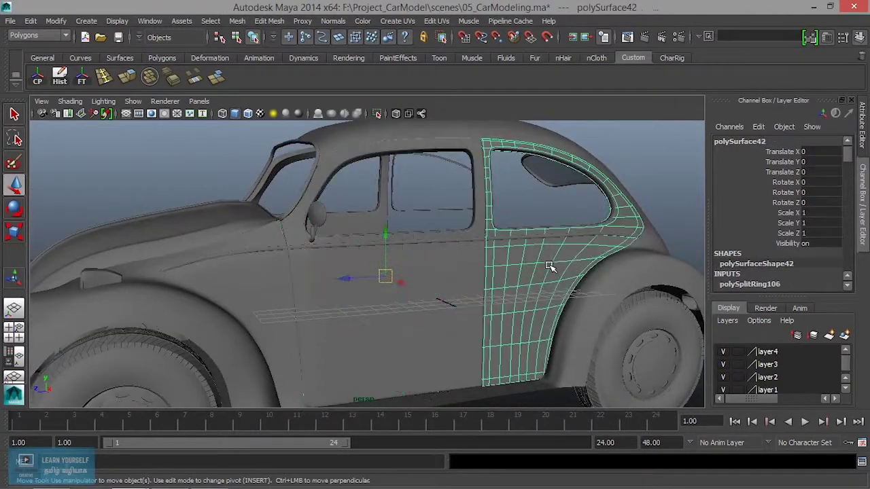
shift+click(544, 238)
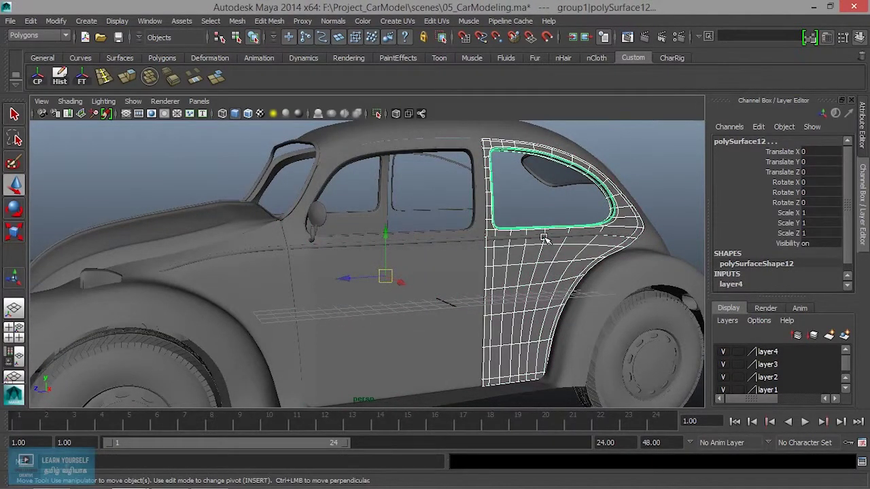
scroll(542, 256, up, 5)
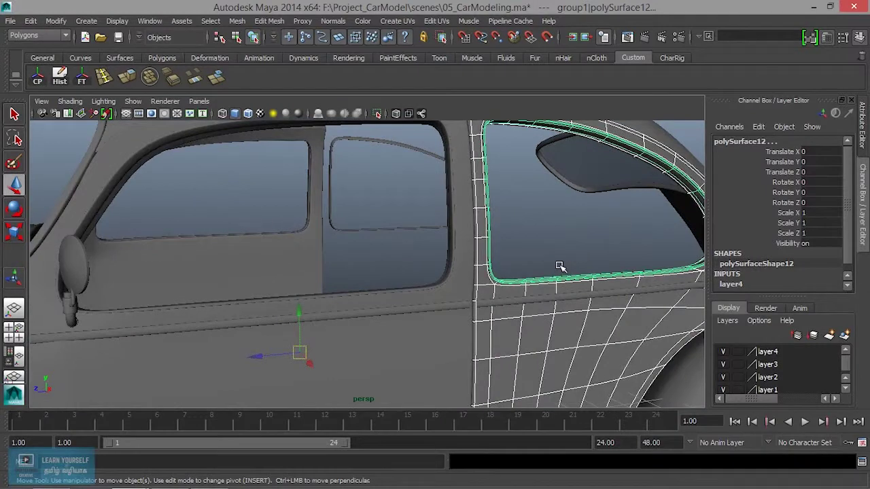
click(561, 282)
shift+click(558, 298)
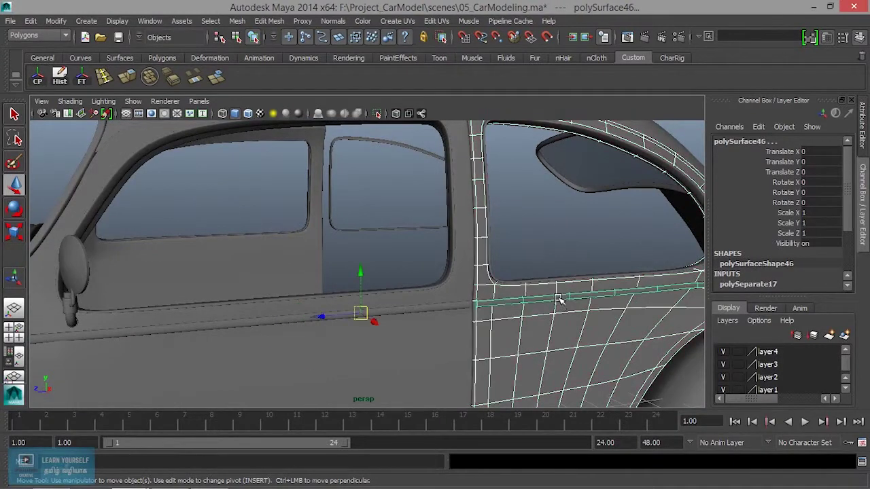
shift+click(413, 310)
alt+middle_drag(426, 325, 681, 306)
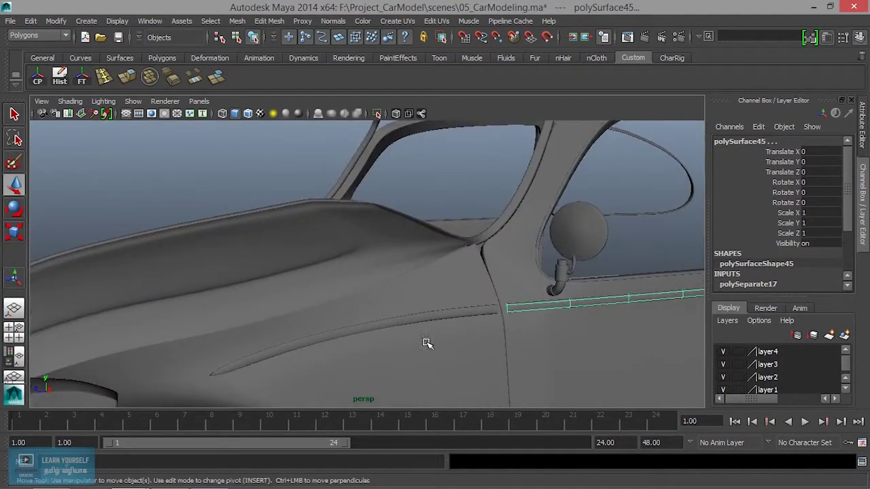
shift+click(393, 321)
scroll(441, 345, down, 10)
alt+drag(450, 344, 417, 299)
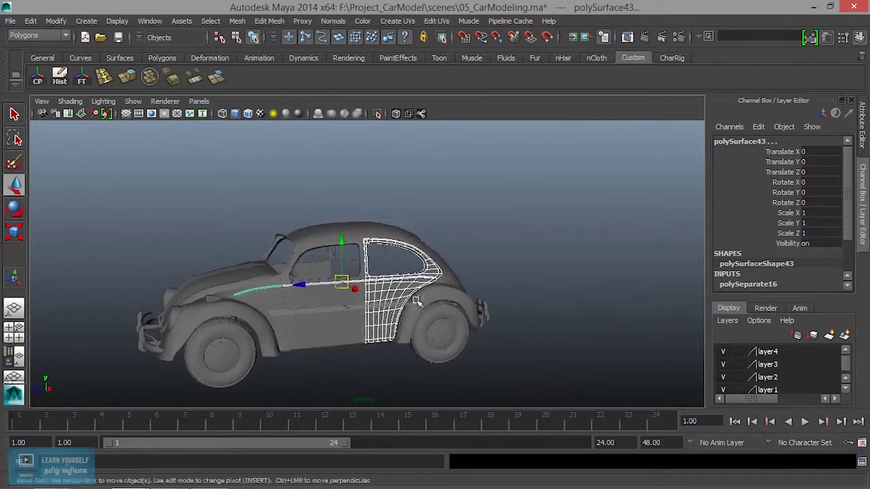
Step: Group the selected rear side panel and trim strips, and duplicate the group
scroll(469, 340, up, 4)
mouse_move(473, 345)
alt+mouse_down()
mouse_move(308, 334)
mouse_move(471, 347)
alt+mouse_up()
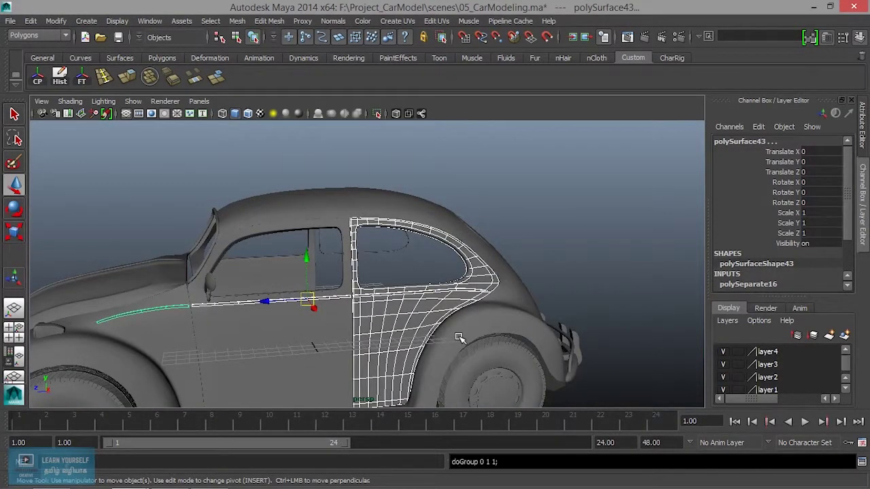
key(ctrl+g)
key(ctrl+d)
Step: Mirror the duplicated side panel and trim group to the opposite side of the car with a Scale X of -1
alt+right_drag(460, 338, 426, 317)
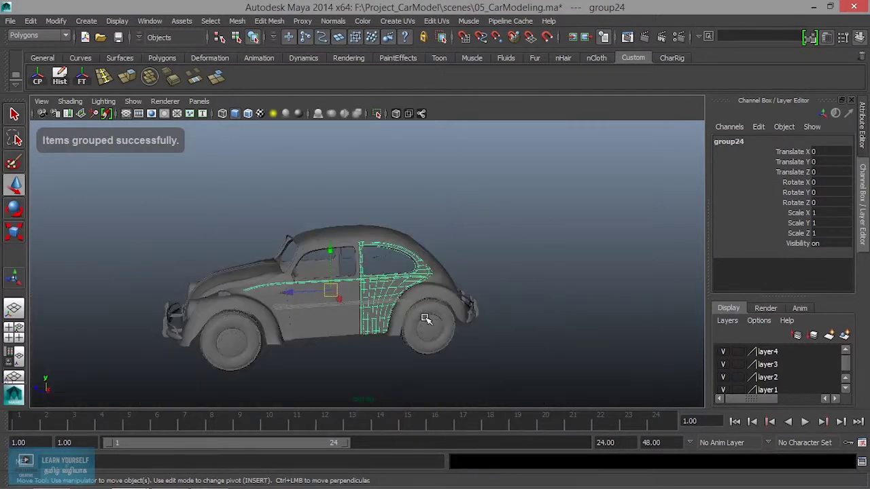
alt+drag(426, 316, 435, 353)
alt+right_drag(435, 354, 523, 369)
alt+drag(523, 368, 484, 312)
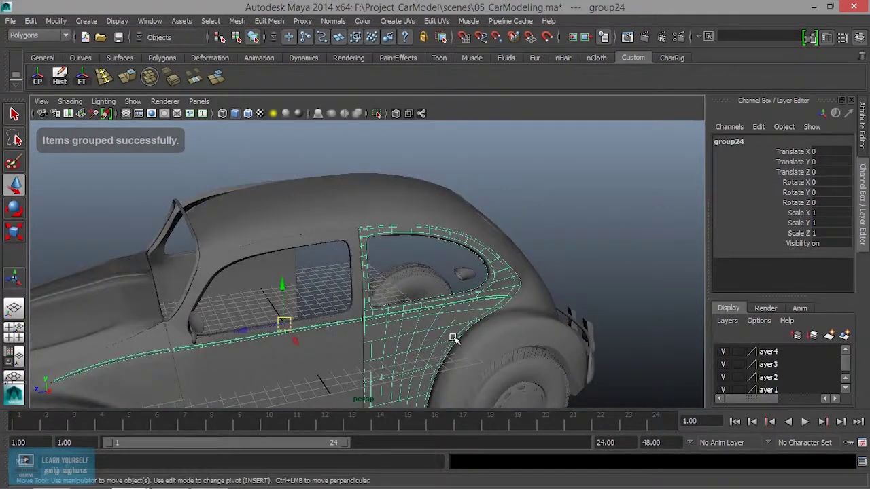
alt+drag(454, 338, 463, 351)
click(826, 213)
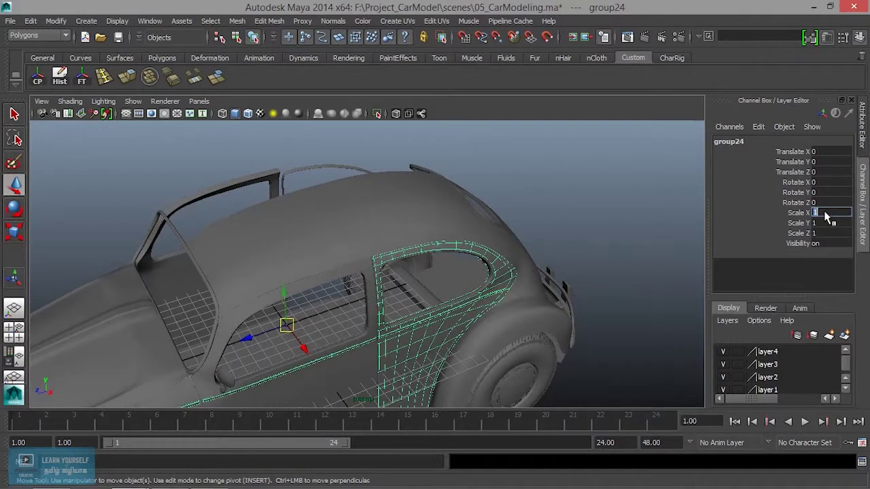
text(-1)
key(Return)
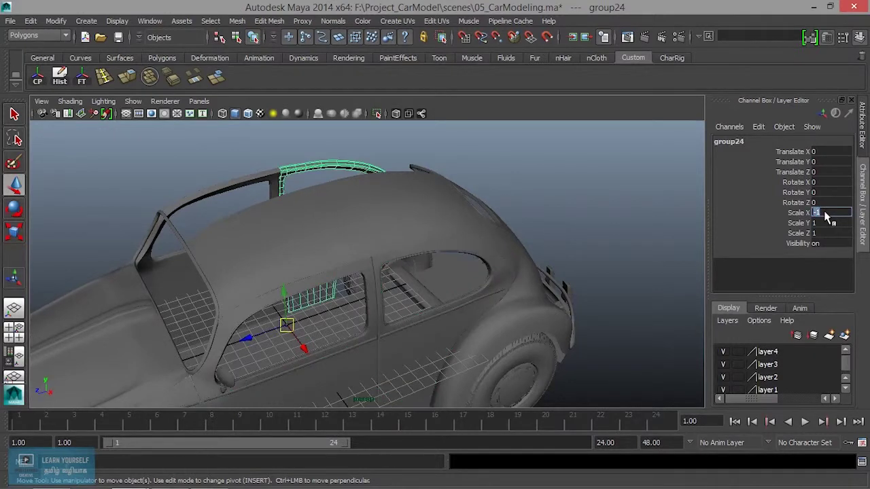
Step: Select the half body shell with the roof and fenders and mirror its geometry across to the car's open side
alt+right_drag(416, 291, 367, 324)
alt+drag(367, 324, 581, 287)
alt+right_drag(581, 288, 645, 294)
alt+drag(578, 278, 511, 325)
click(365, 180)
alt+drag(367, 214, 450, 246)
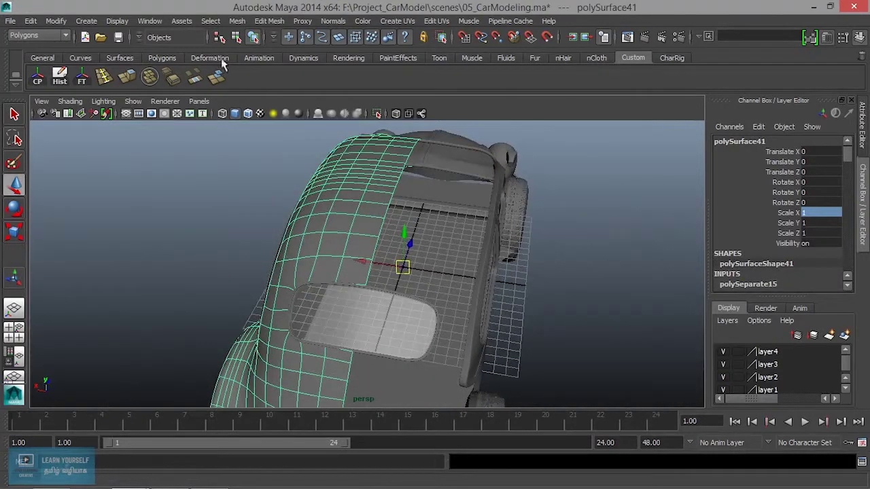
click(242, 23)
click(282, 289)
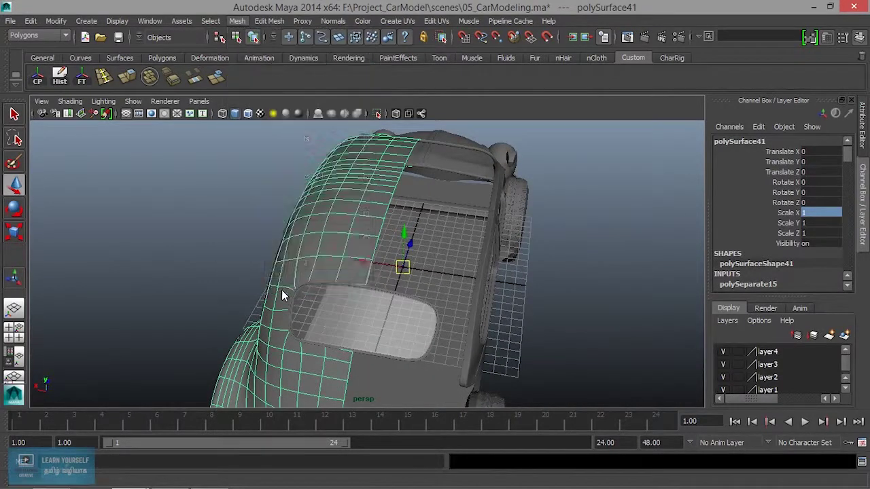
Step: Deselect the mirrored body shell and hide the grid to inspect the complete car from the front and side
click(566, 280)
alt+drag(534, 327, 387, 293)
alt+right_drag(387, 294, 428, 298)
alt+drag(428, 298, 194, 152)
click(126, 114)
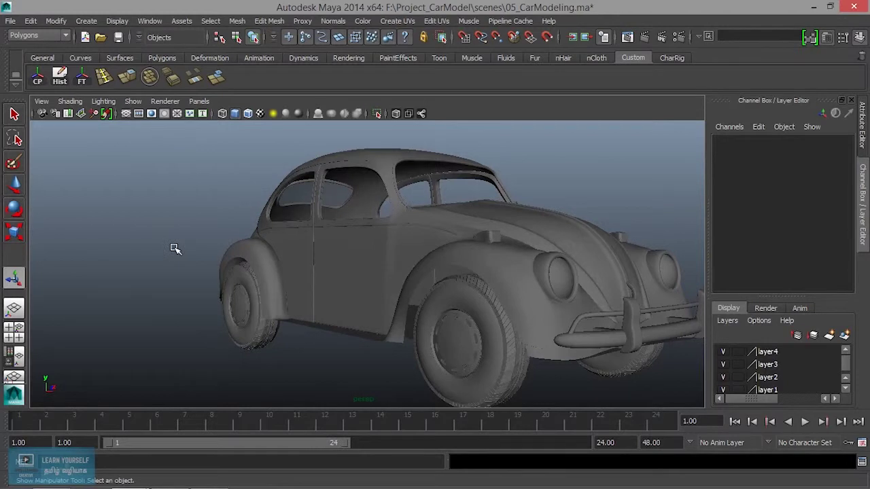
alt+drag(257, 269, 263, 308)
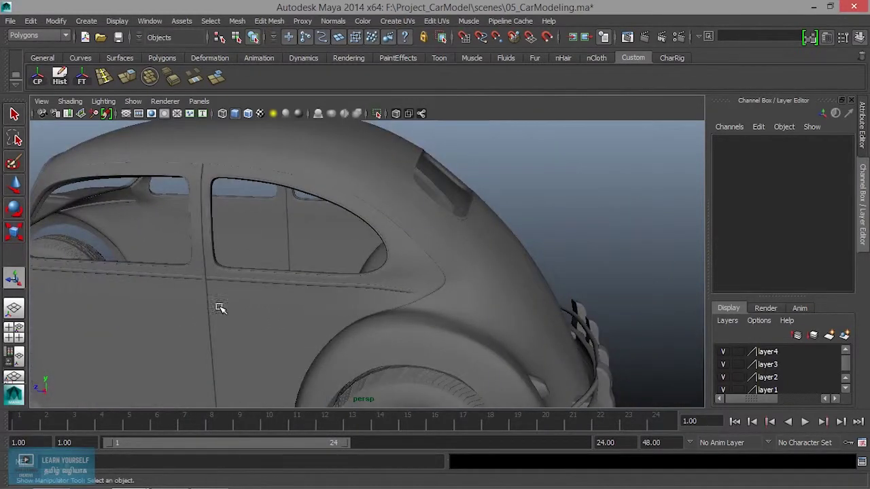